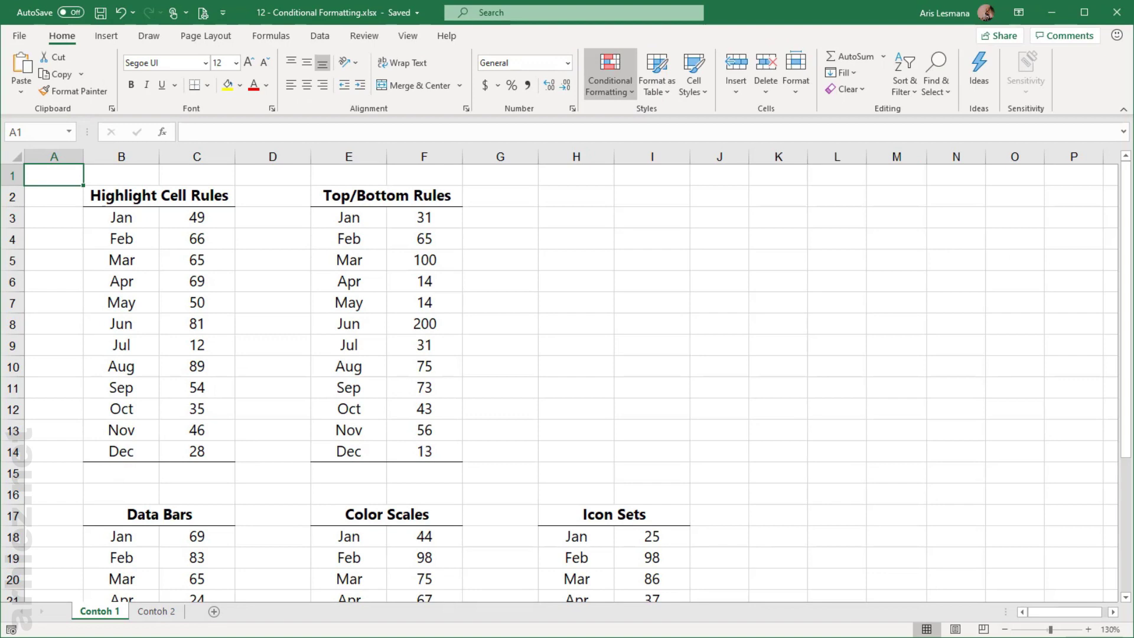
Select the monthly values C3:C14 and bring up the Conditional Formatting menu
click(627, 88)
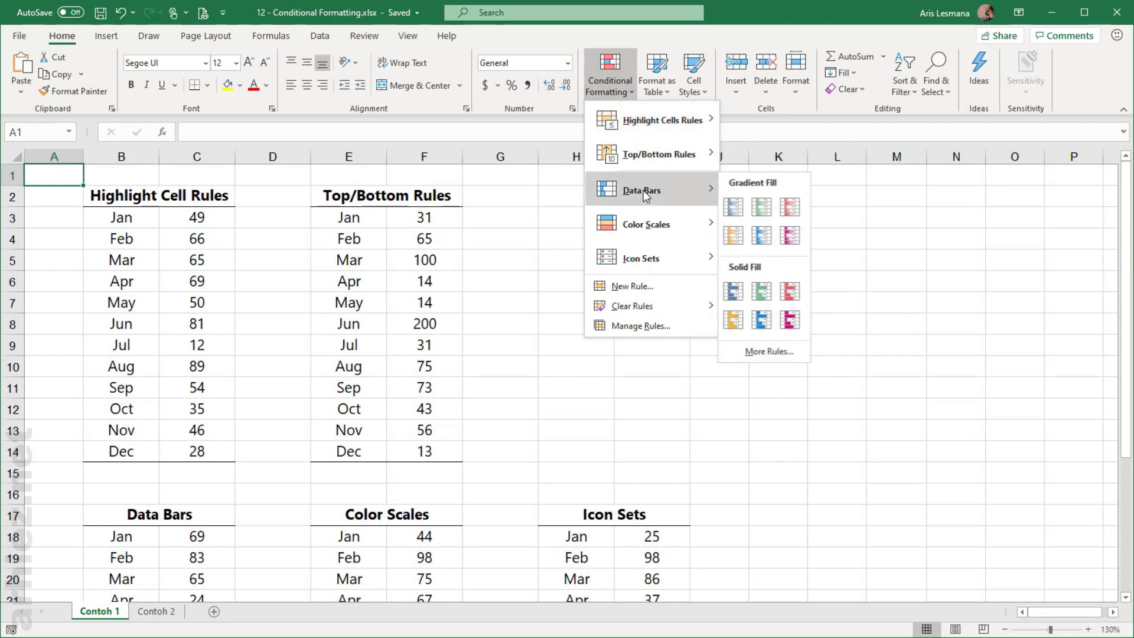
mouse_move(642, 258)
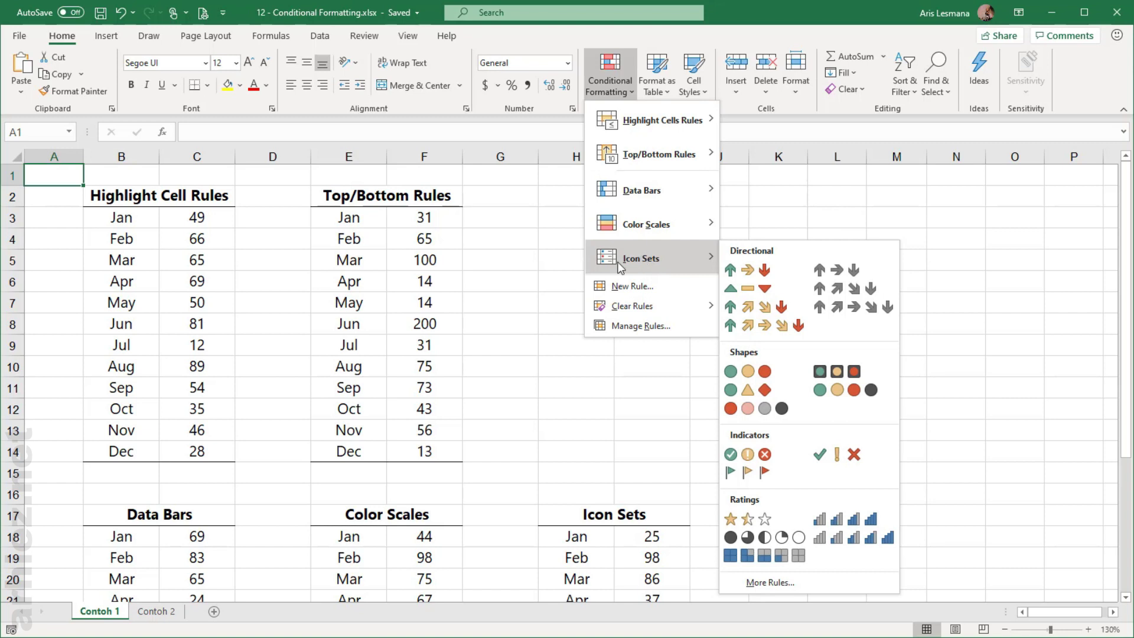
click(528, 307)
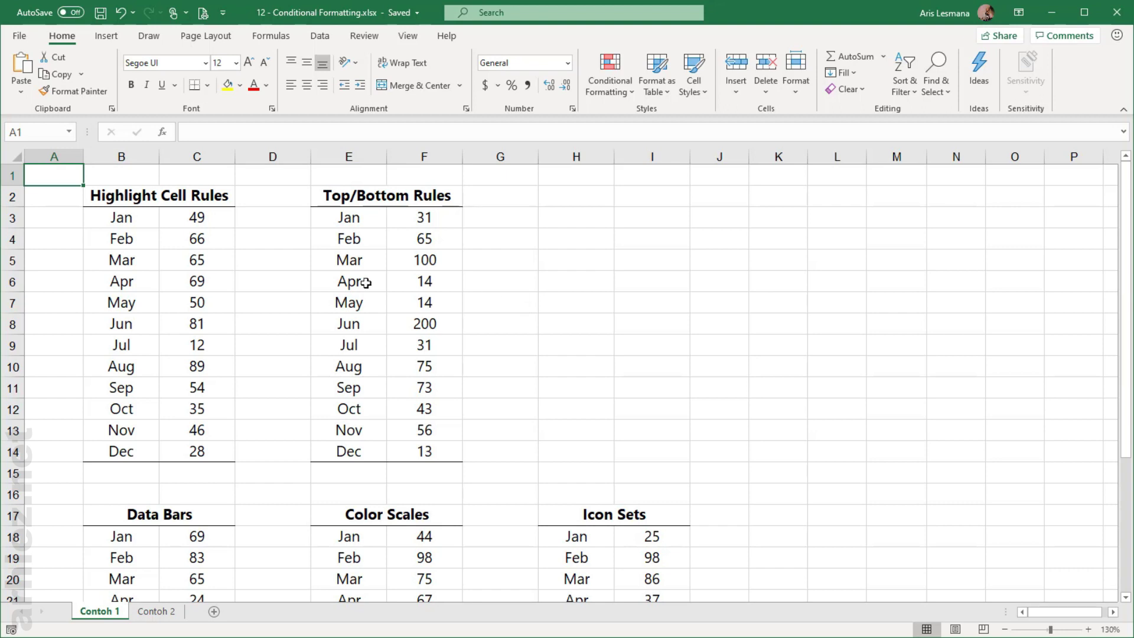
drag(131, 196, 193, 436)
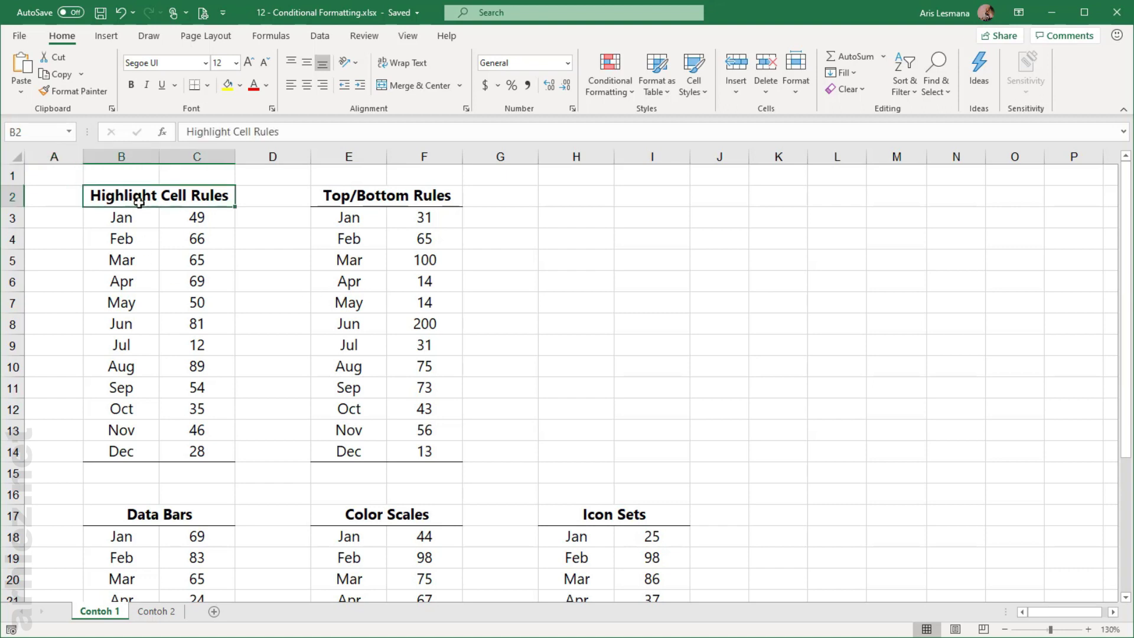
click(297, 335)
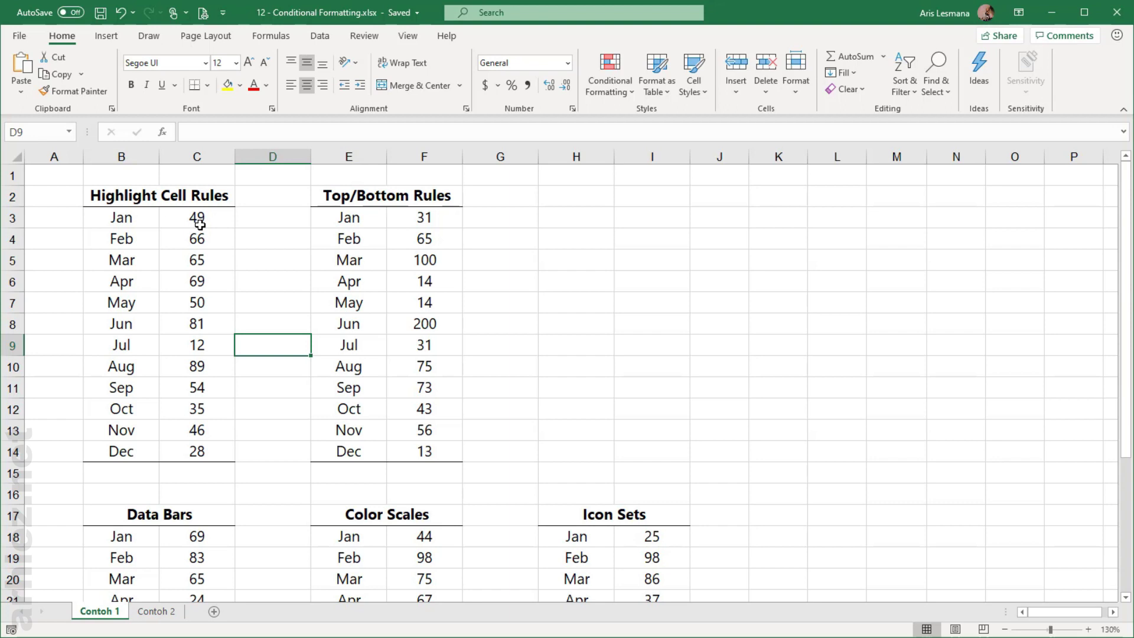
click(196, 221)
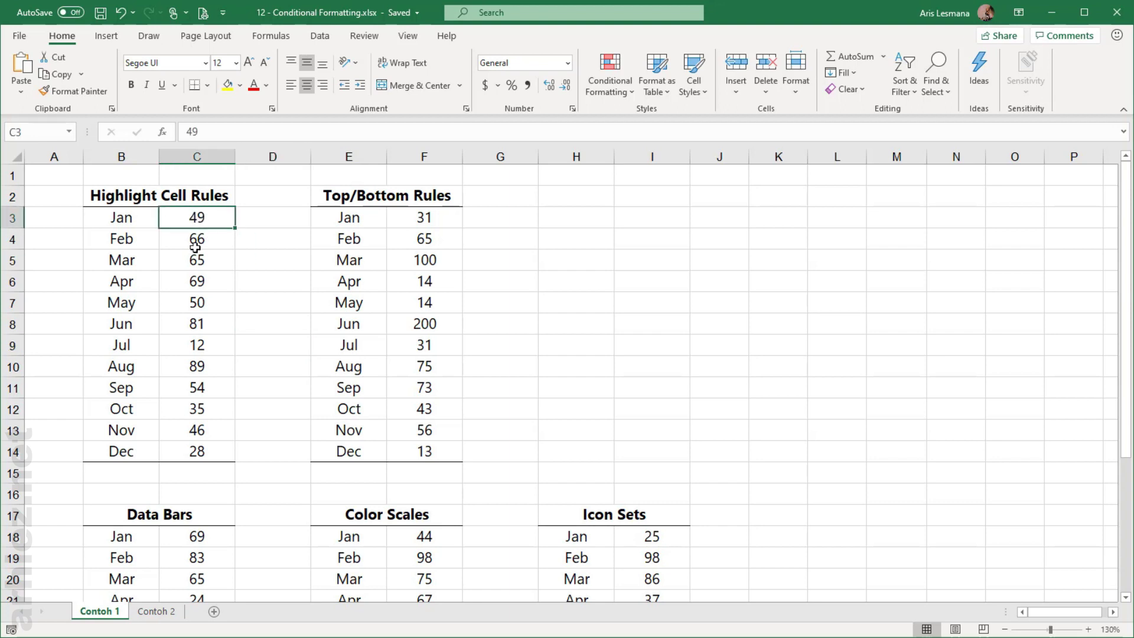
drag(195, 247, 196, 451)
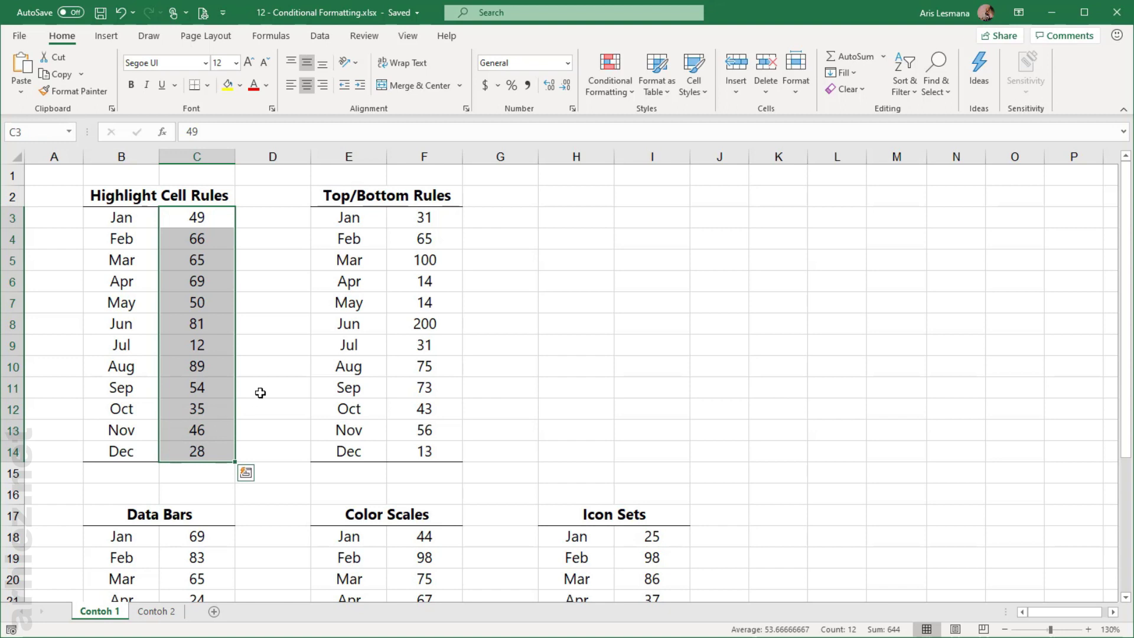
click(625, 97)
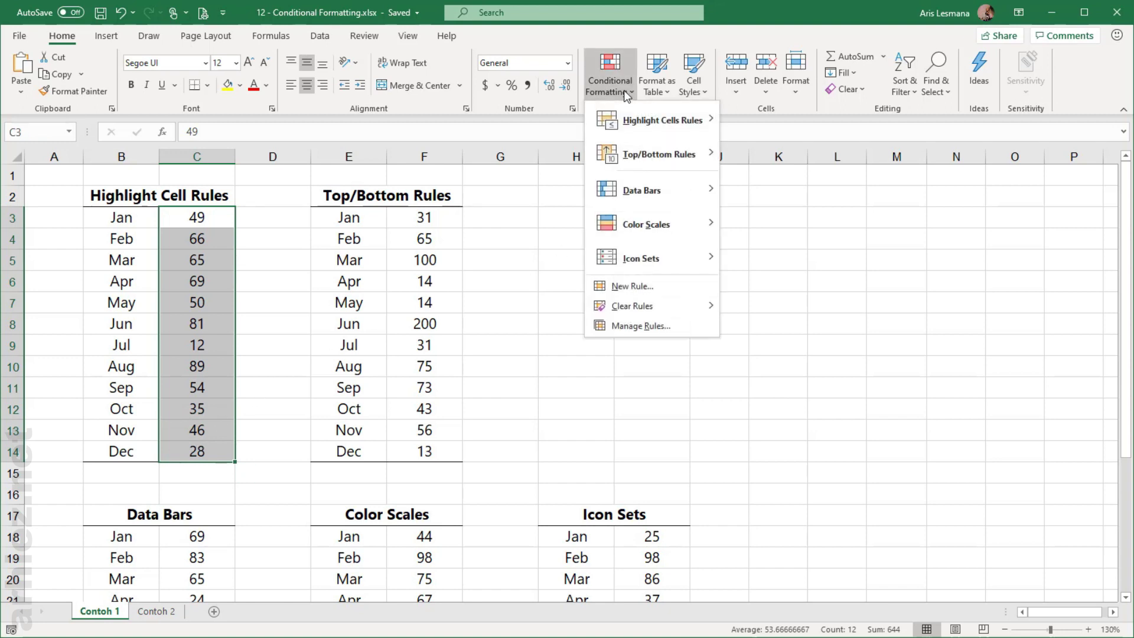
mouse_move(660, 121)
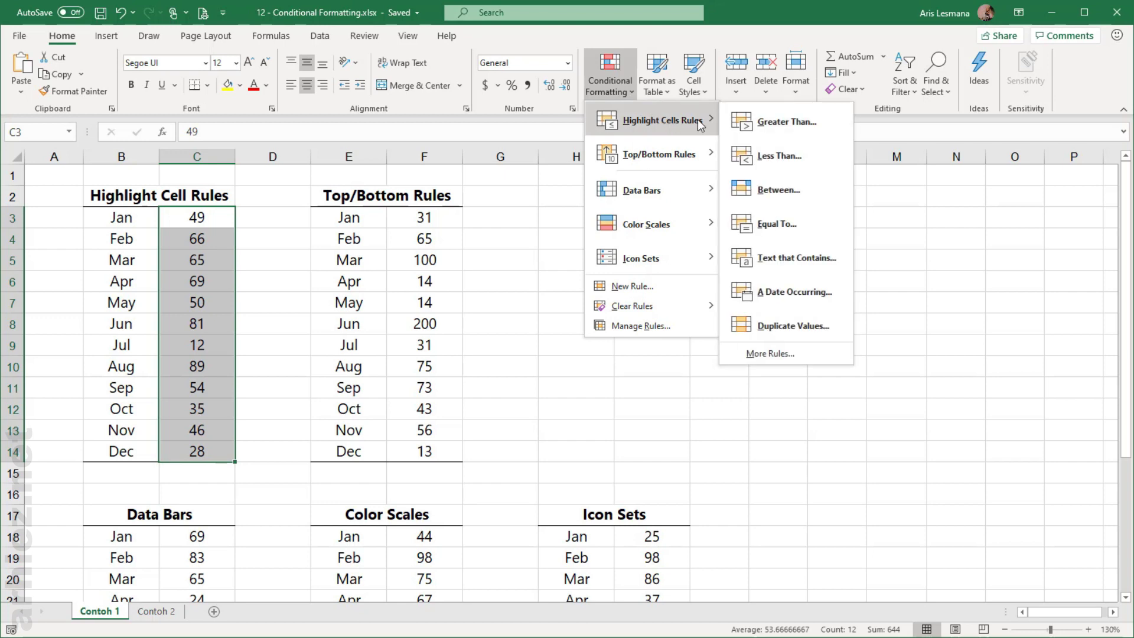
Start a Greater Than rule with threshold 70, so 81 and 89 preview as highlighted
click(776, 122)
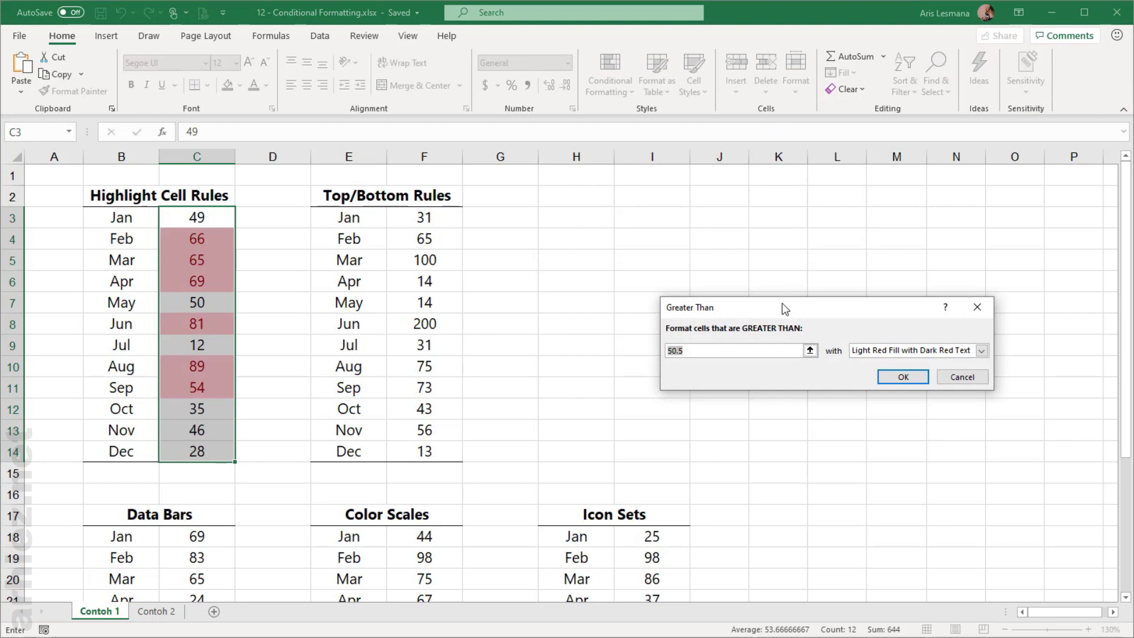
drag(785, 308, 653, 235)
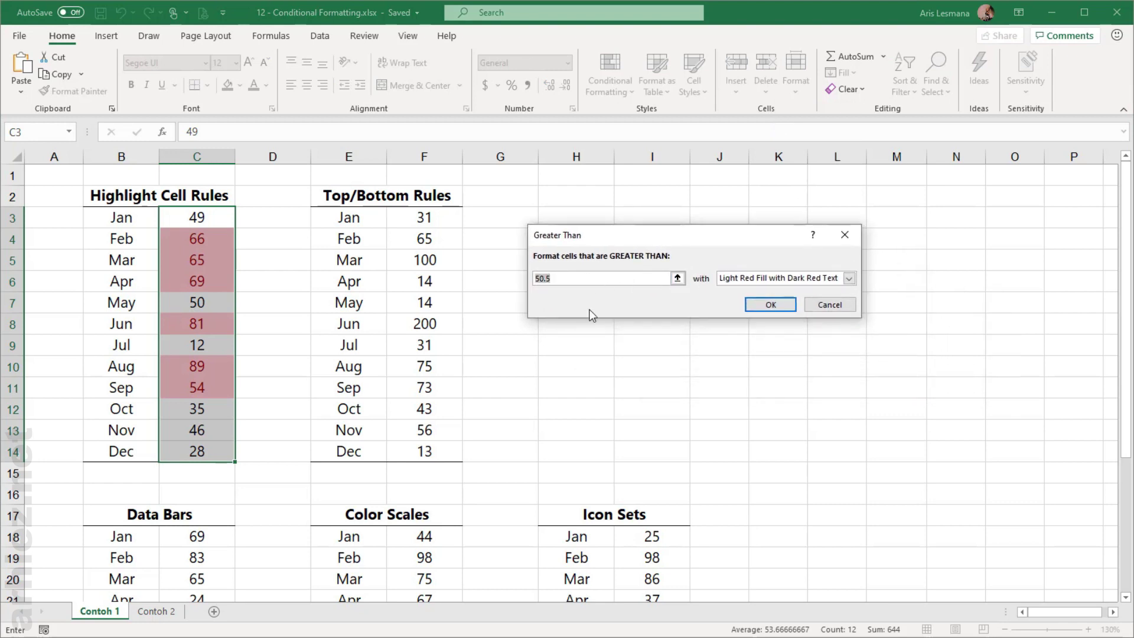
text(70)
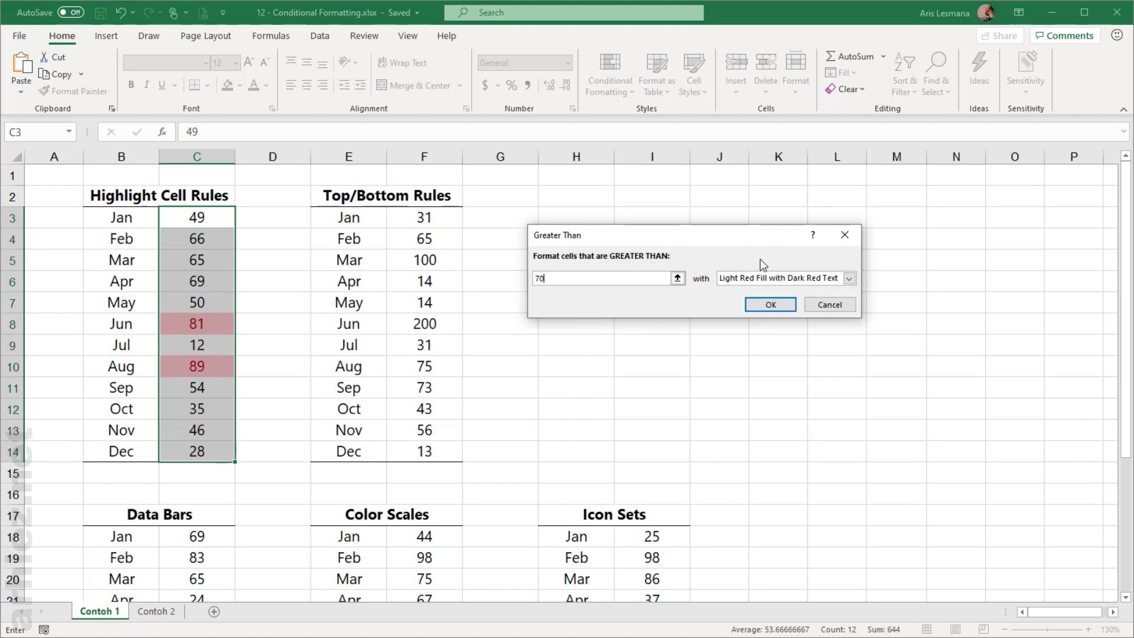
click(849, 278)
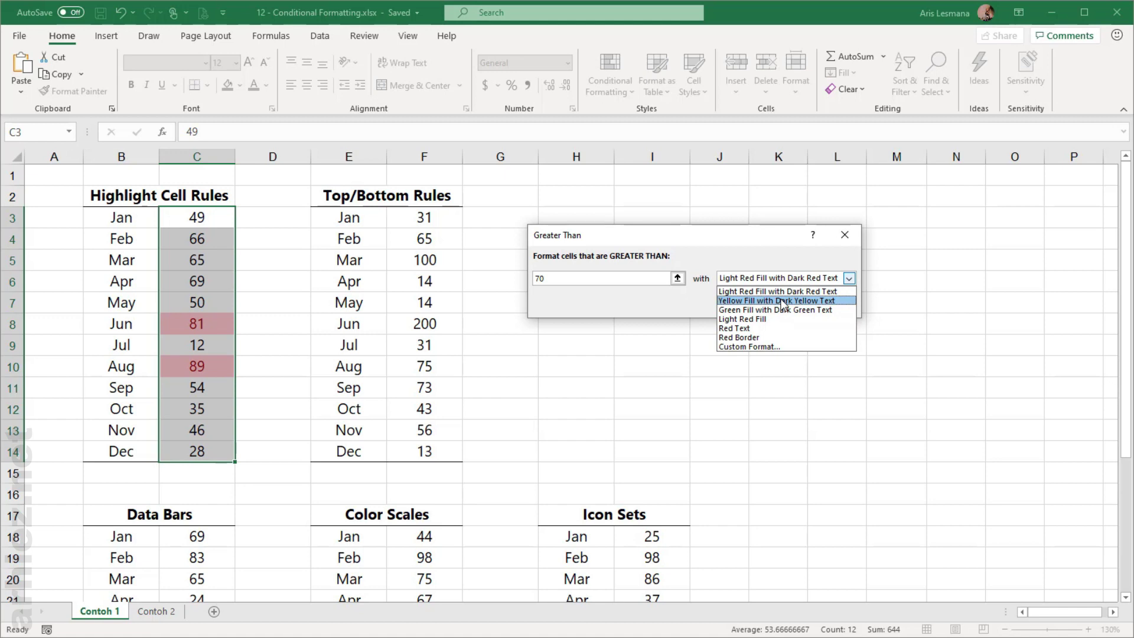
click(676, 303)
click(722, 282)
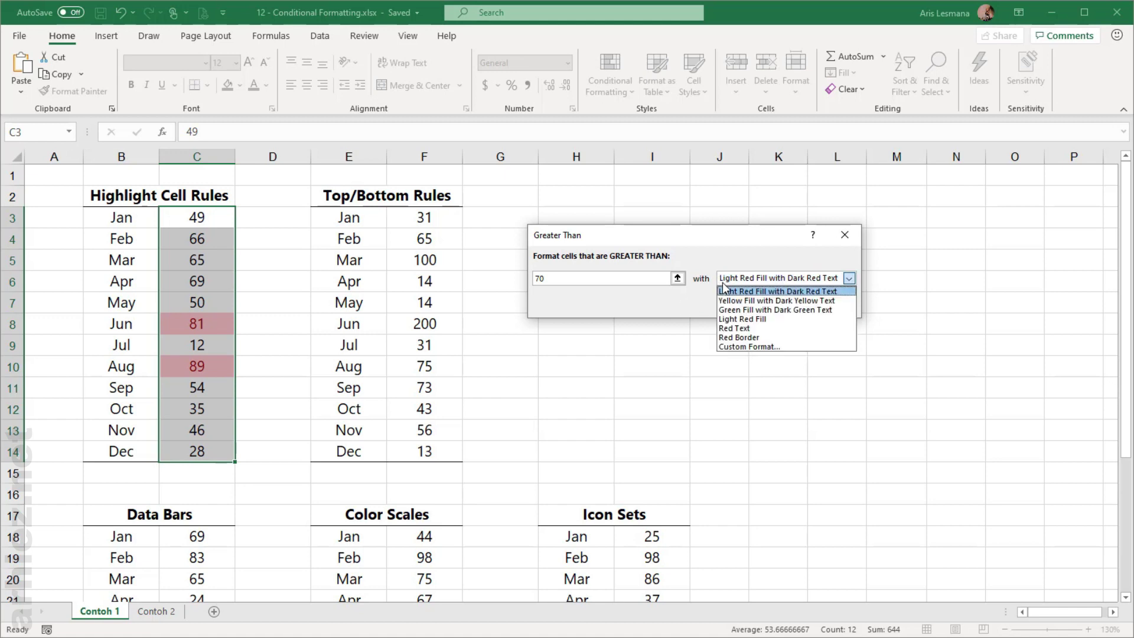
Give the greater-than-70 rule a custom yellow fill and apply it to C3:C14
click(743, 348)
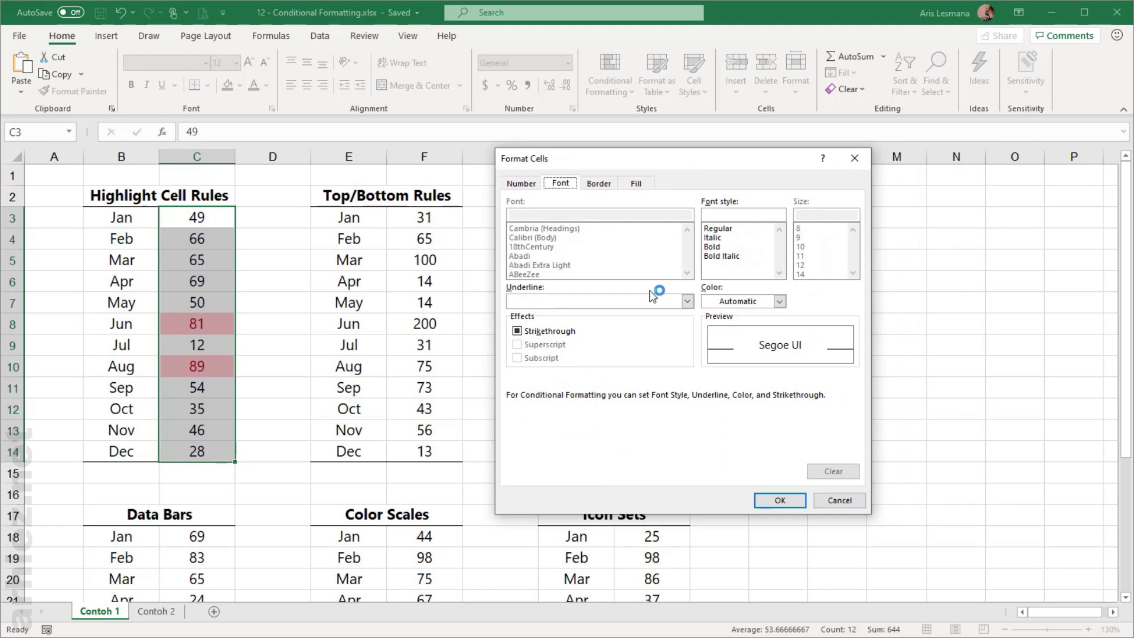
click(528, 184)
click(566, 184)
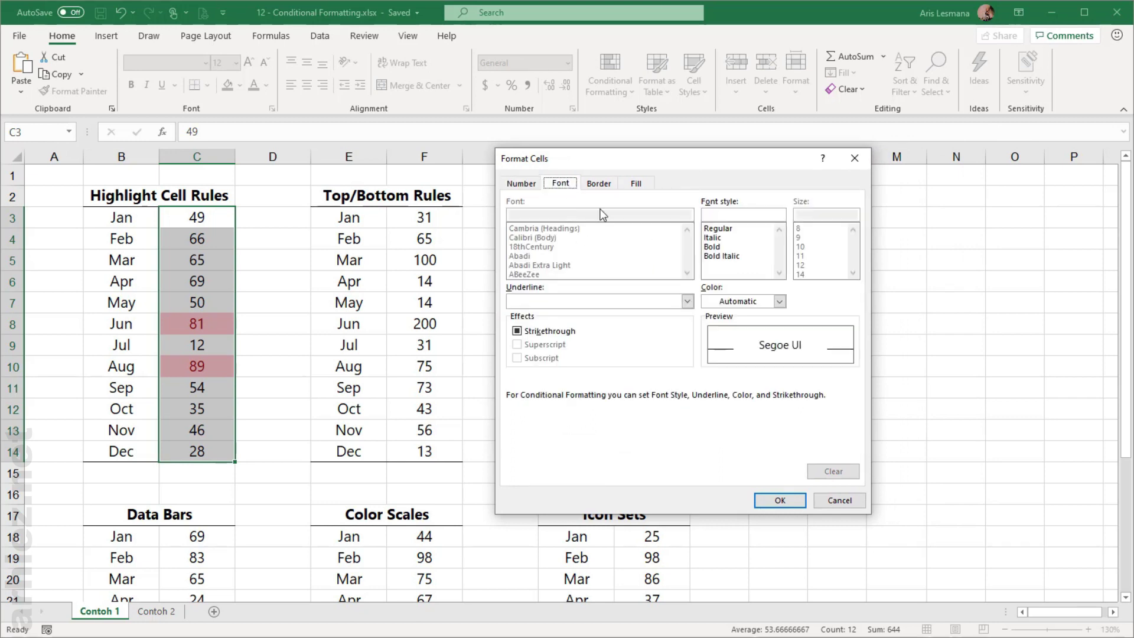
click(601, 186)
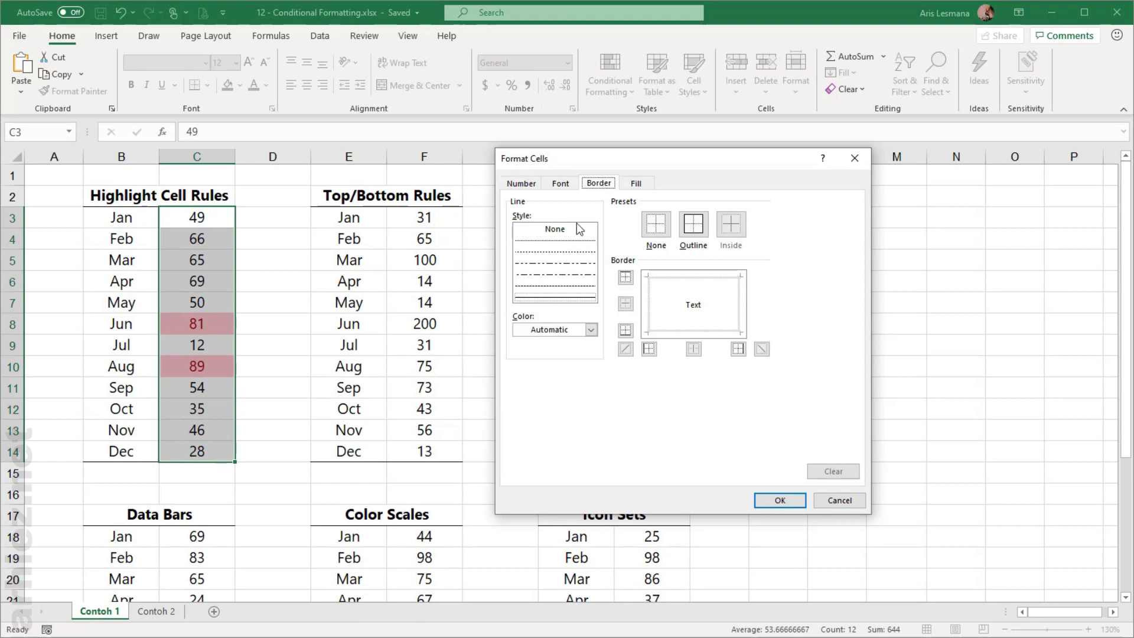
click(635, 186)
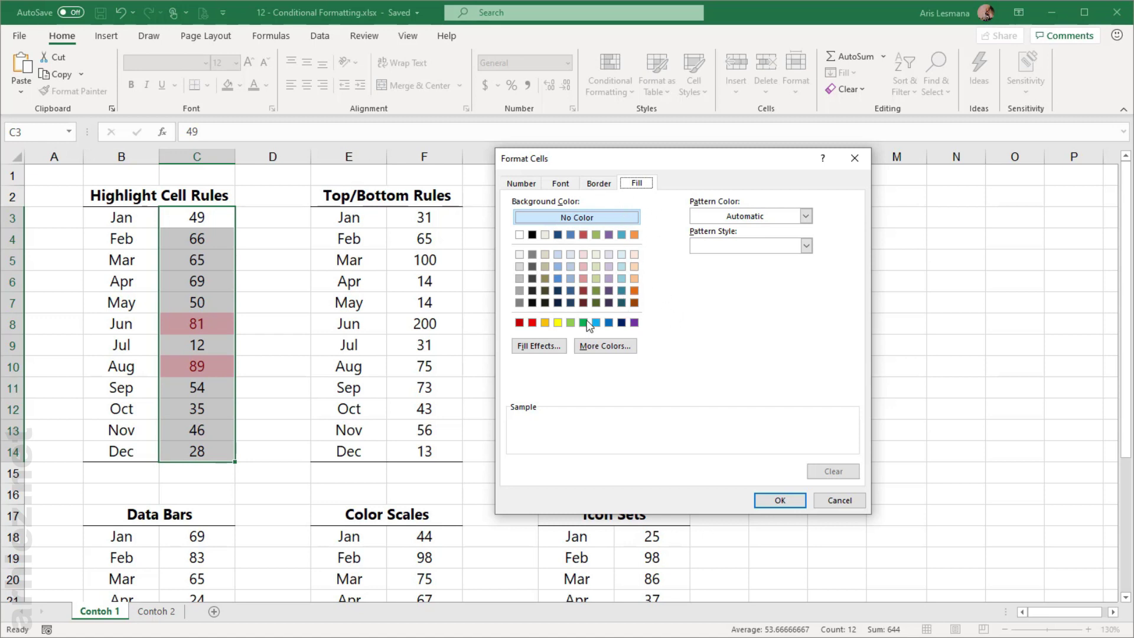
click(558, 322)
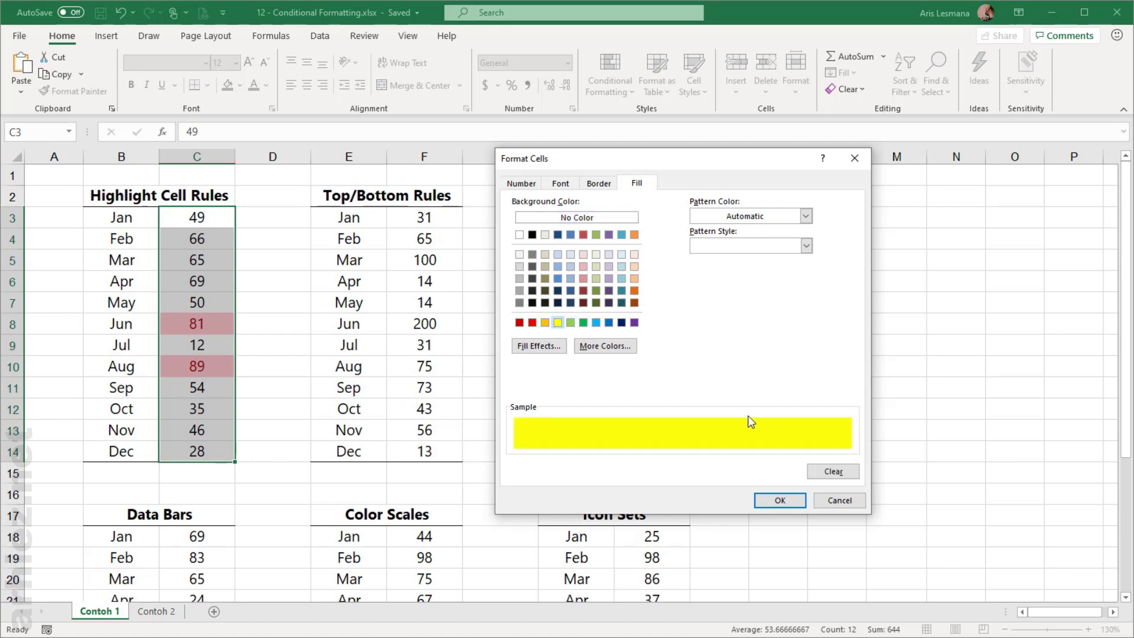
click(783, 501)
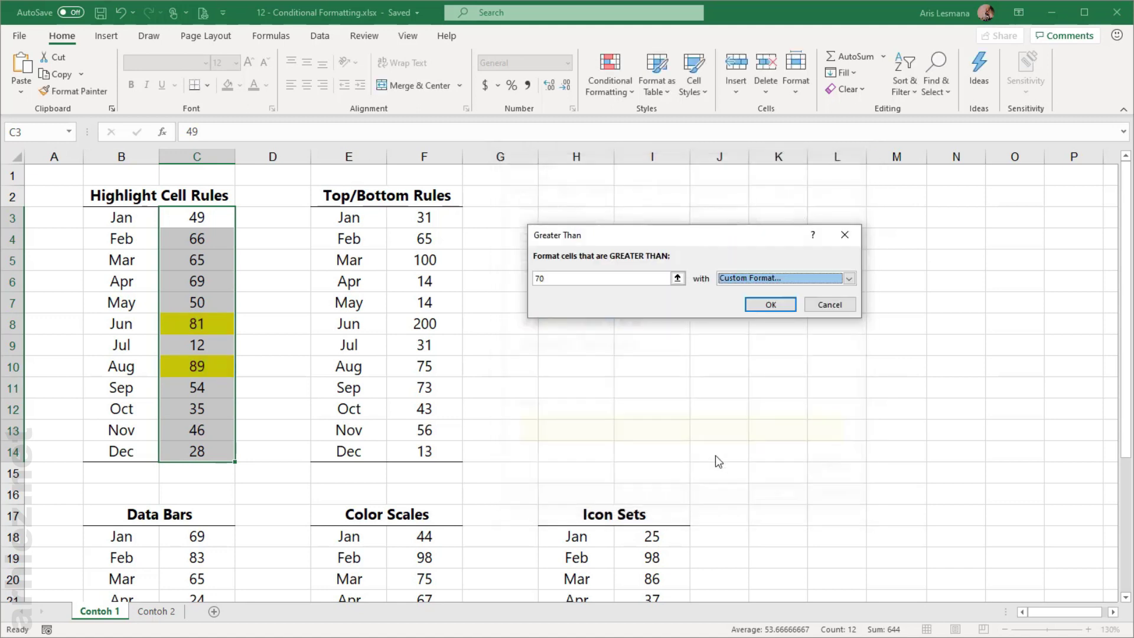
click(771, 305)
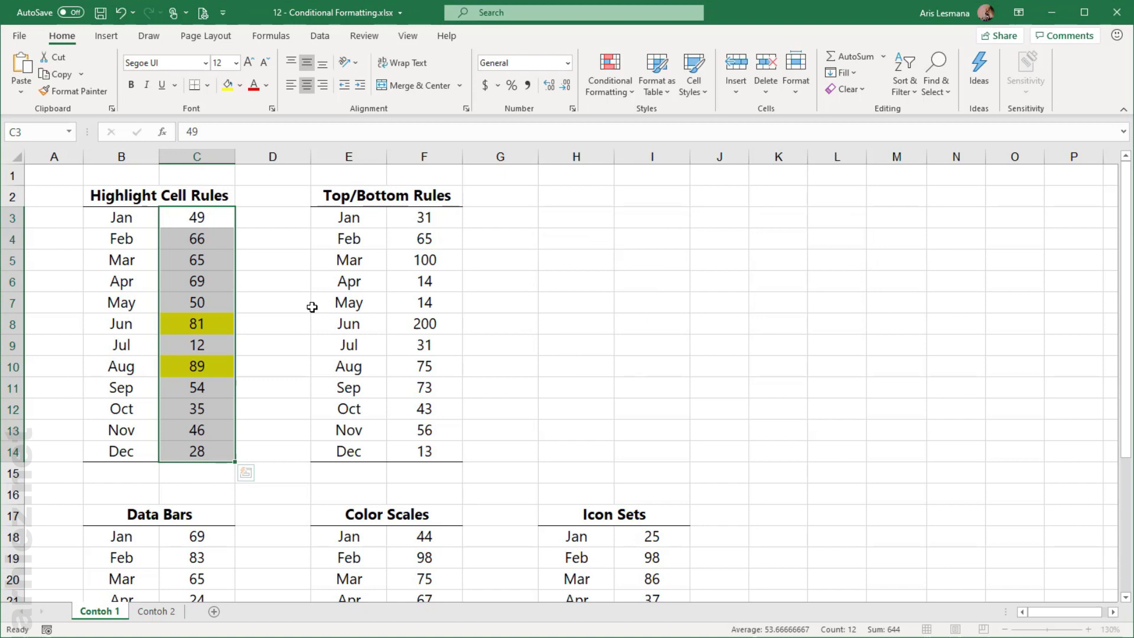
click(273, 288)
Change Feb's value from 66 to 80 and Aug's from 89 to 50
drag(198, 223, 197, 452)
click(253, 284)
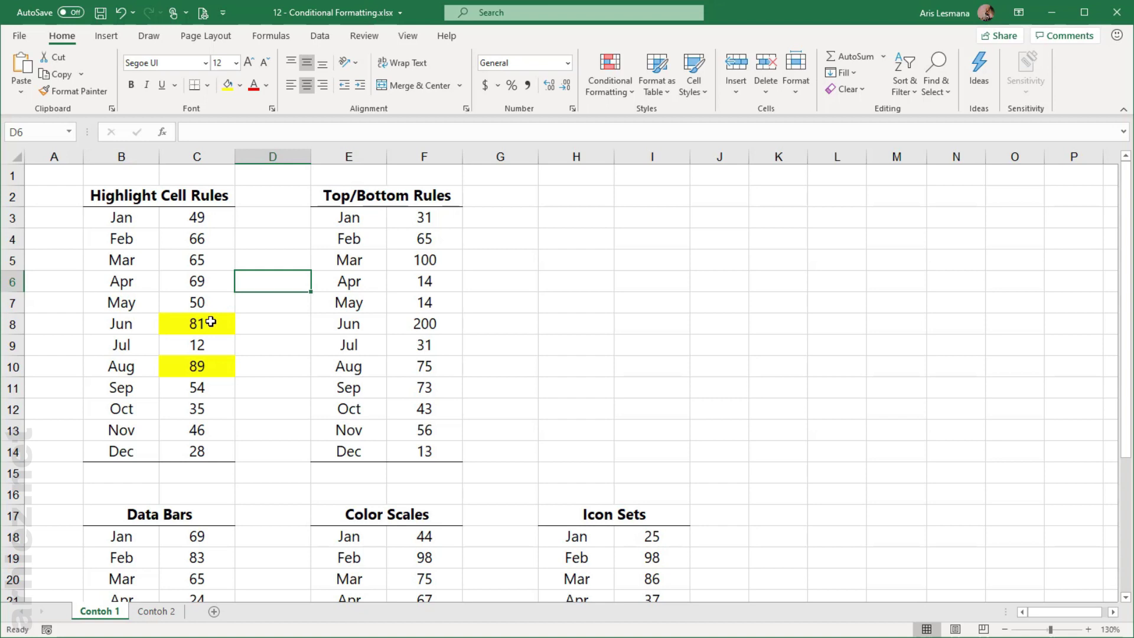
click(272, 243)
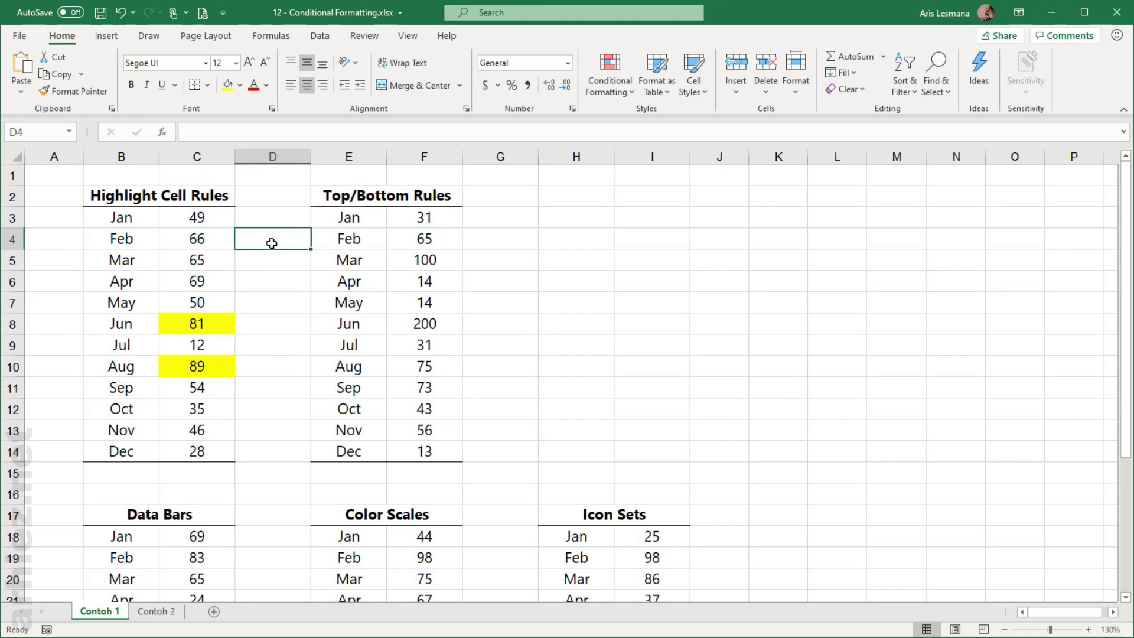
click(204, 237)
text(80)
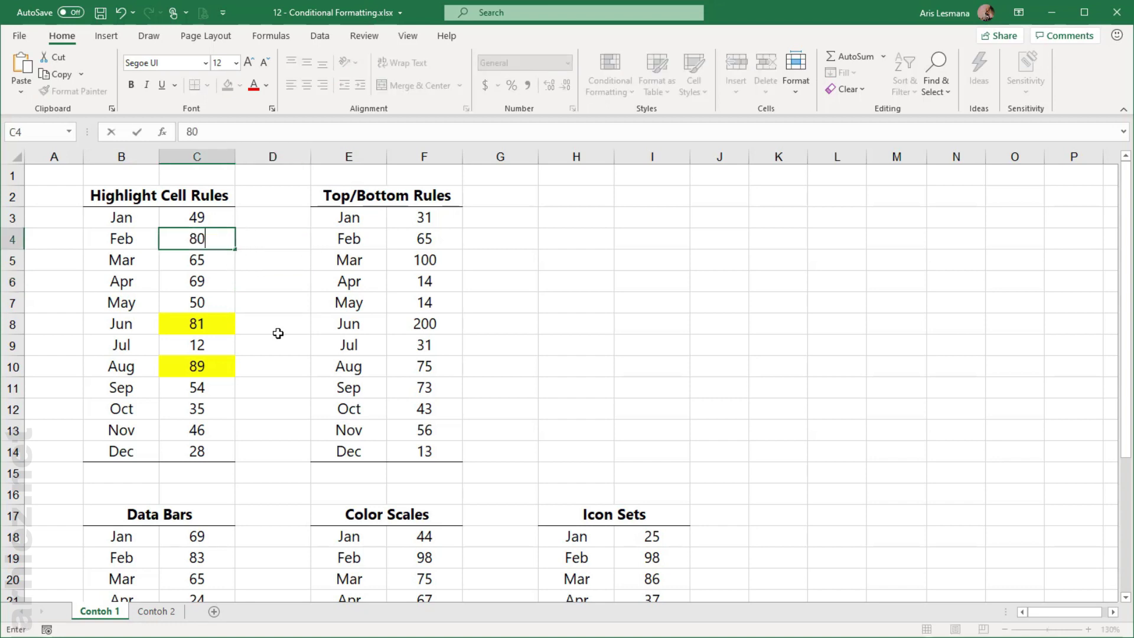
key(Return)
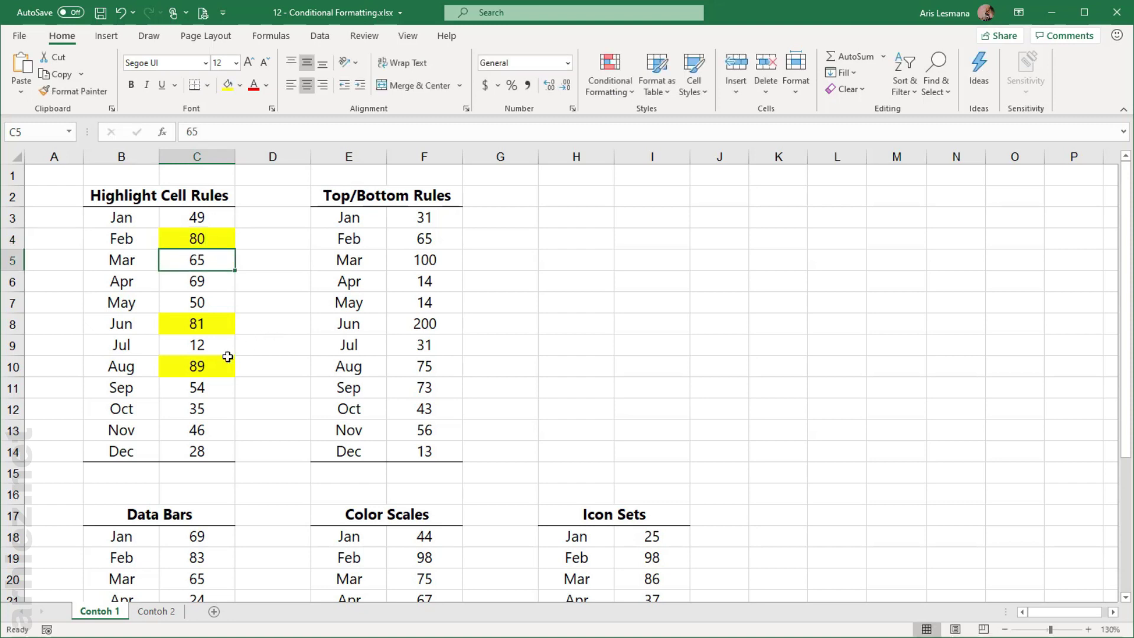
click(204, 374)
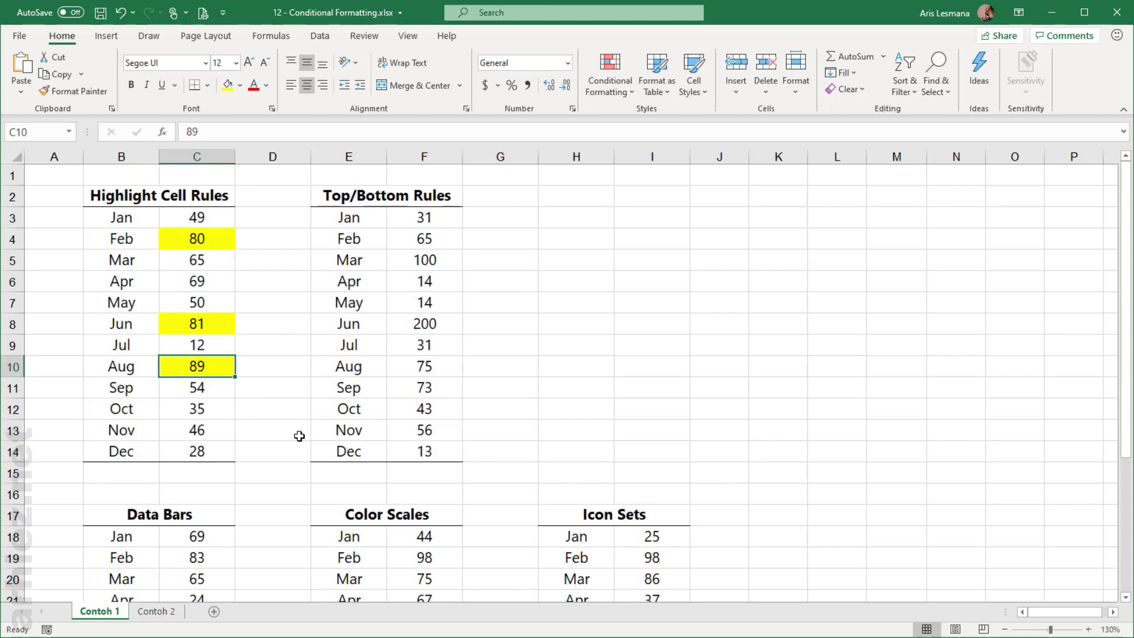
text(50)
key(Return)
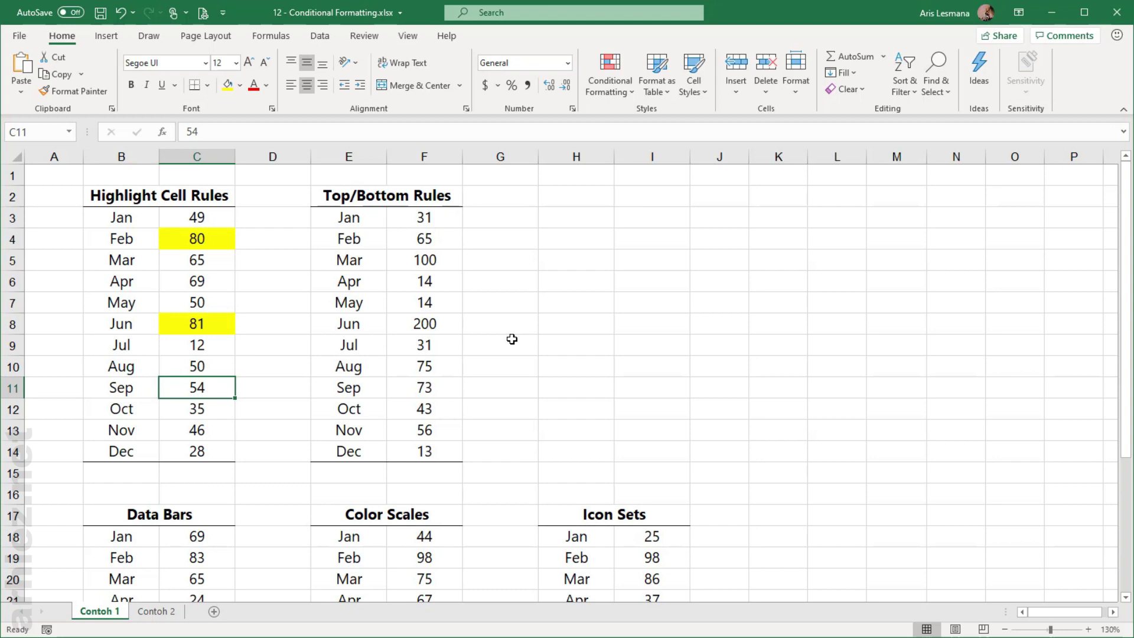
mouse_move(354, 200)
mouse_down()
mouse_move(430, 288)
mouse_move(425, 452)
mouse_up()
click(532, 327)
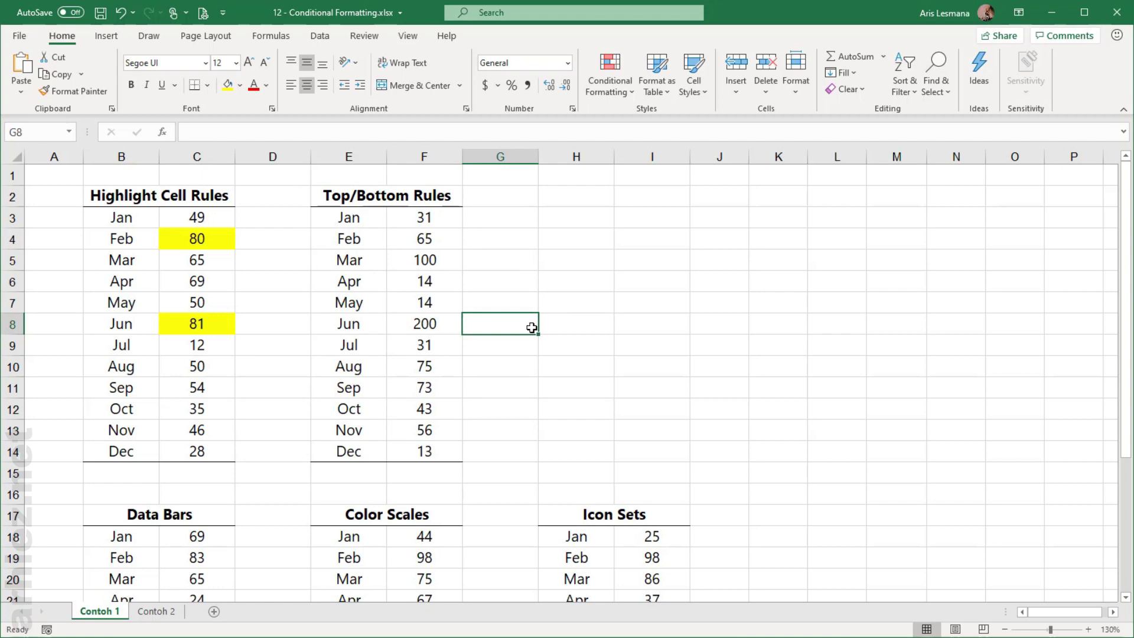
Select the Top/Bottom values F3:F14 and bring up the Conditional Formatting menu
drag(426, 219, 443, 392)
drag(442, 450, 441, 449)
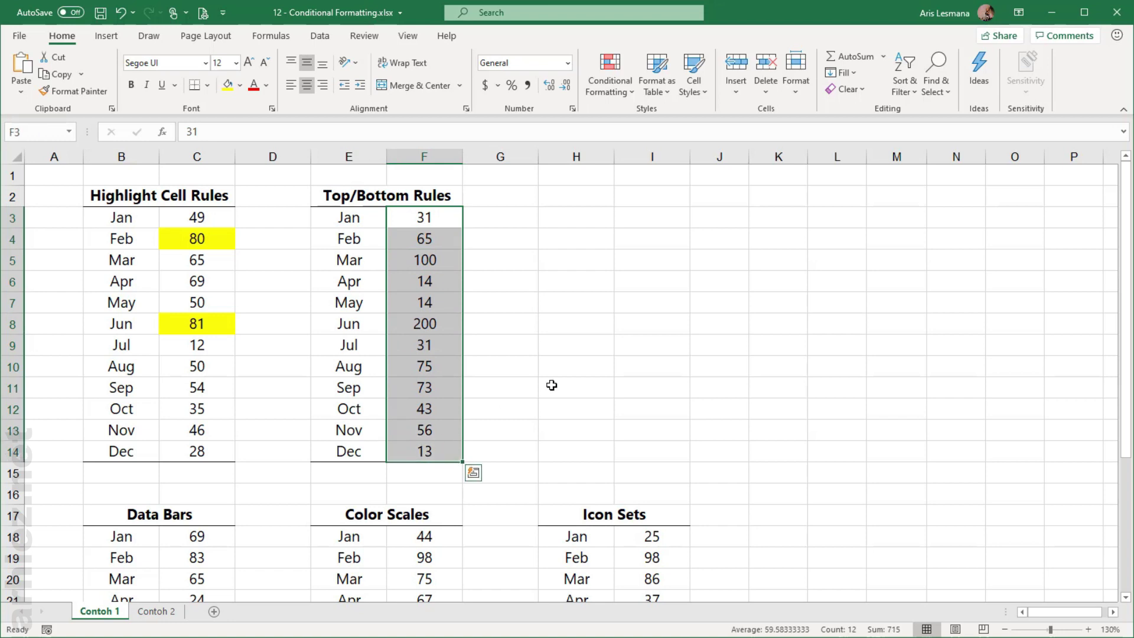
click(630, 93)
mouse_move(658, 155)
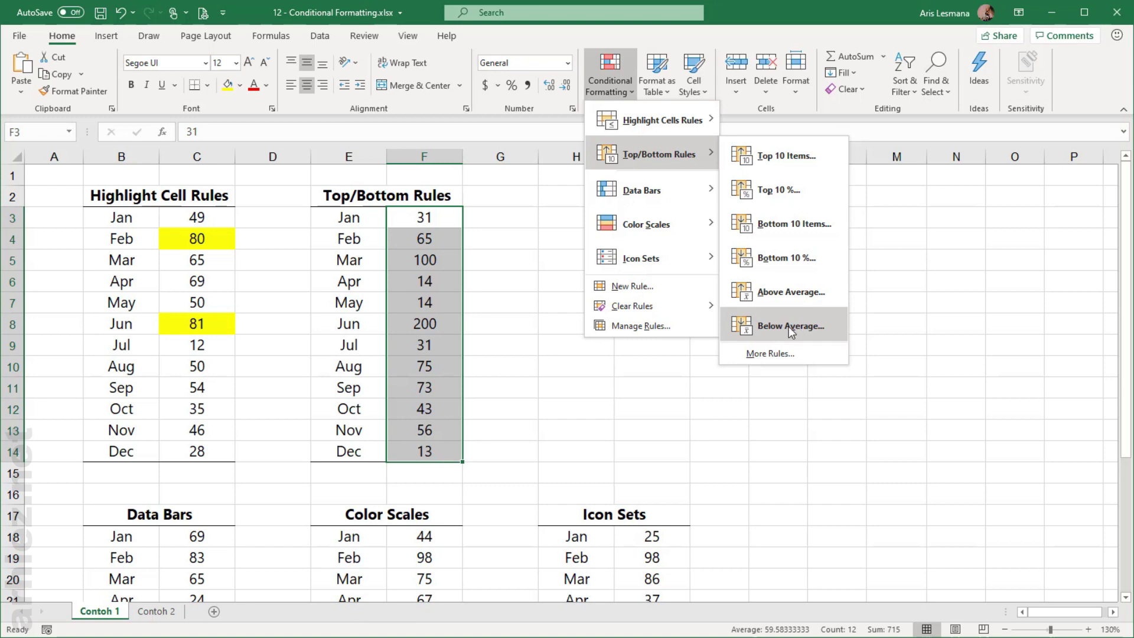
Add a Top 2 Items rule with a custom yellow fill to F3:F14
click(798, 157)
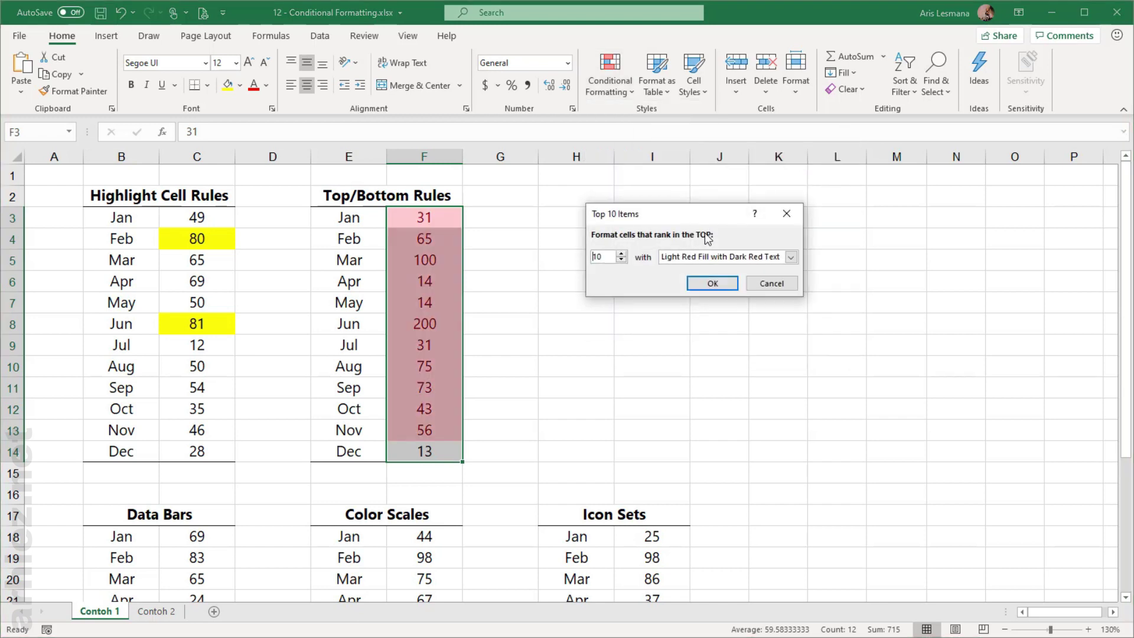
double_click(606, 258)
text(2)
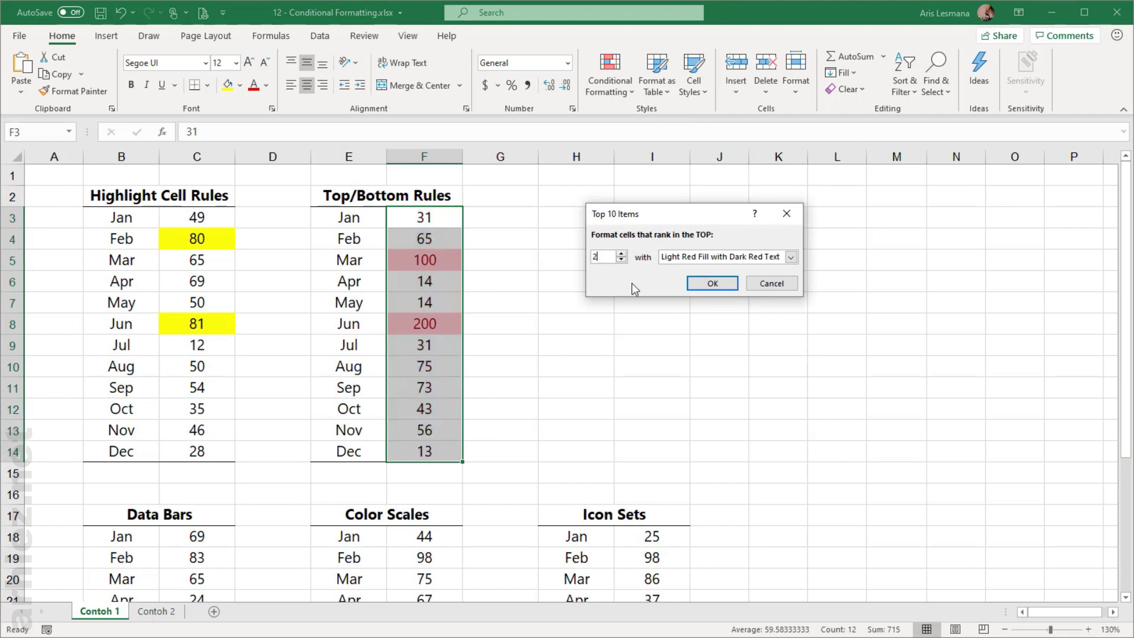
click(791, 257)
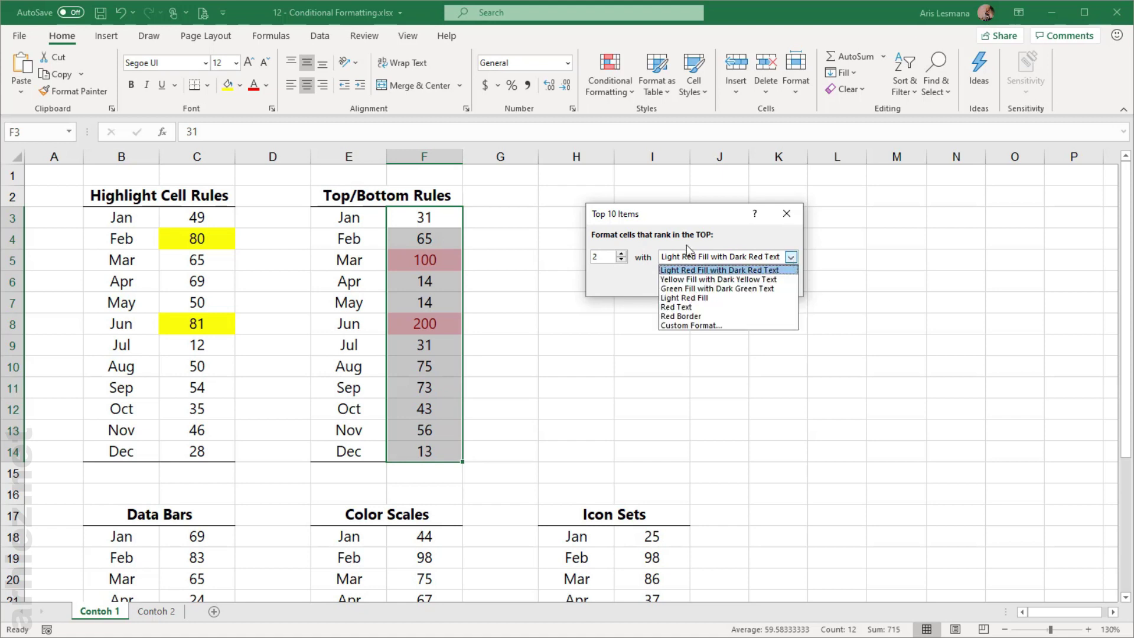
click(697, 325)
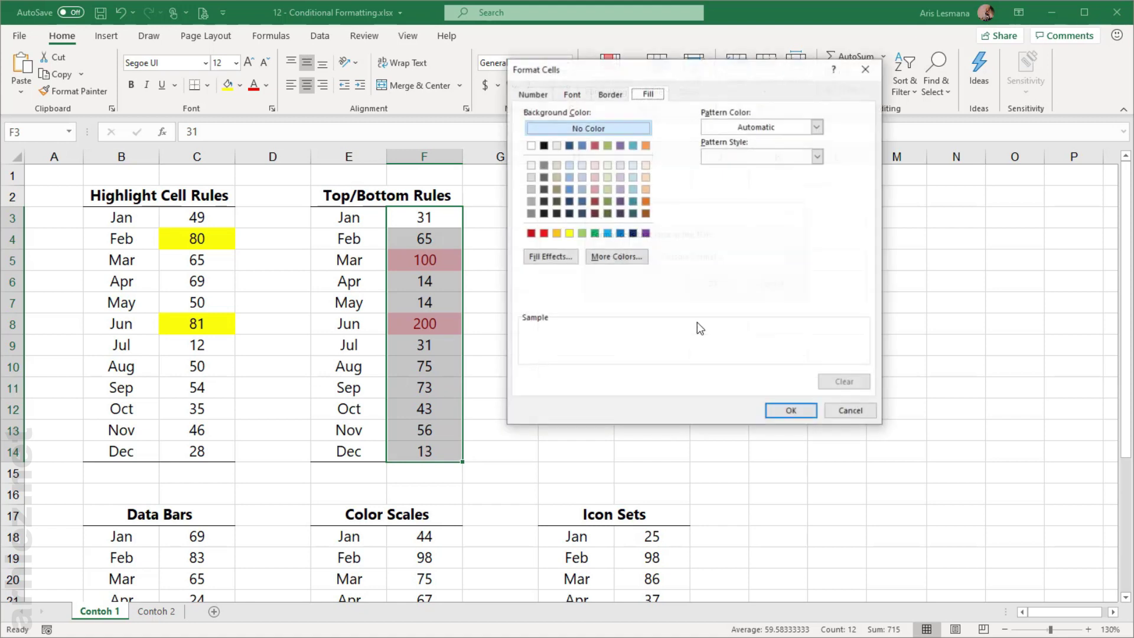
click(570, 233)
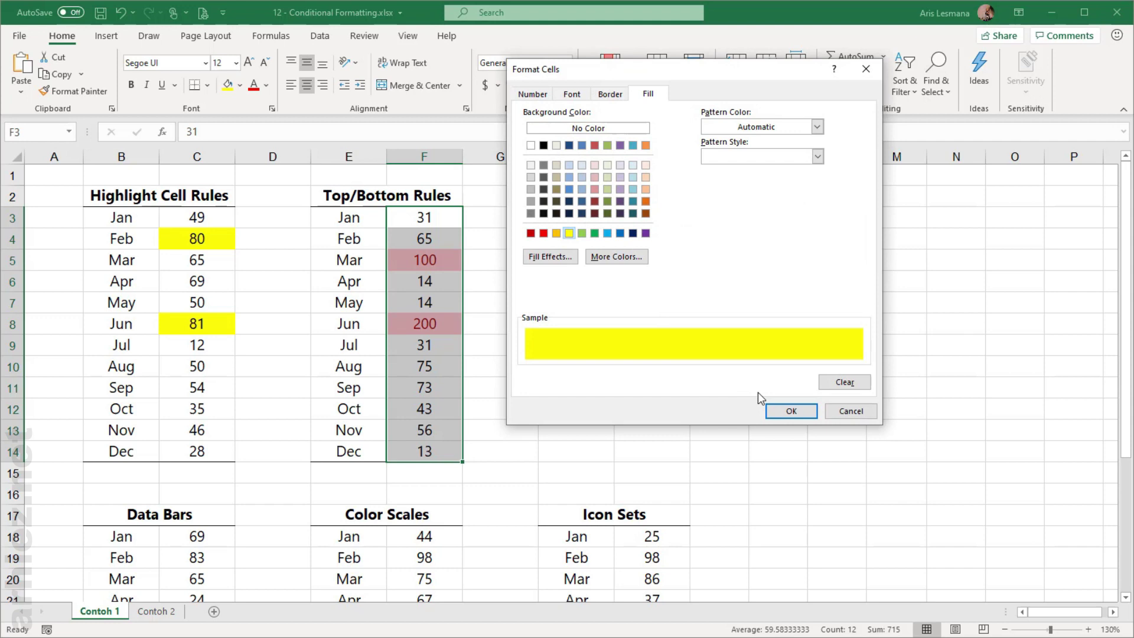
click(790, 410)
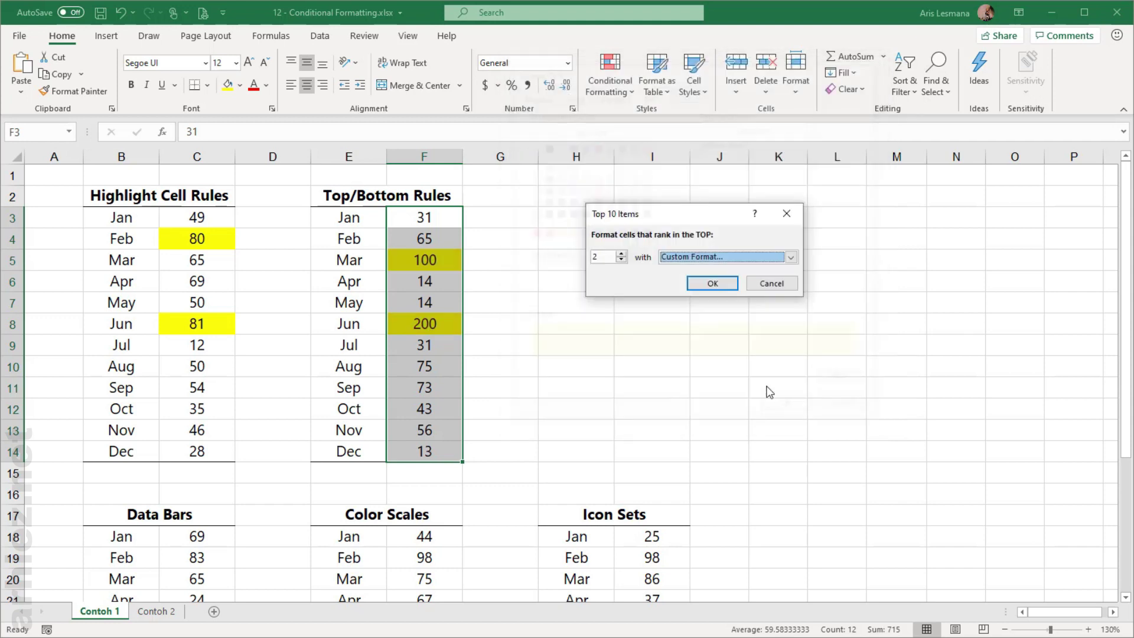
click(712, 284)
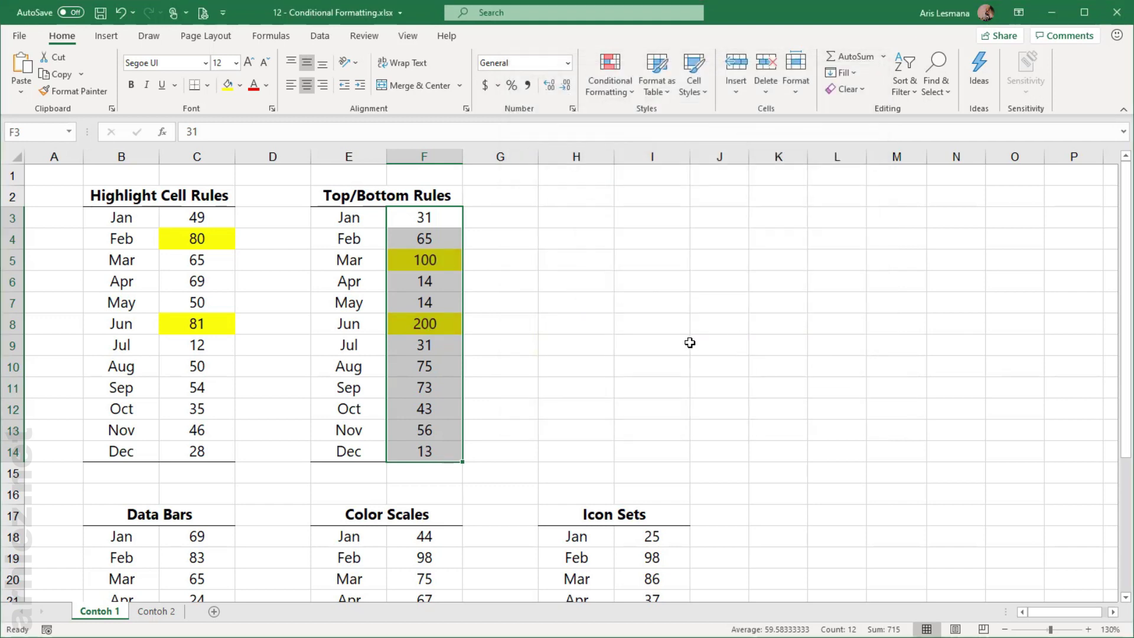
click(573, 355)
Change Sep's value in F11 to 500
drag(435, 223, 430, 449)
click(535, 368)
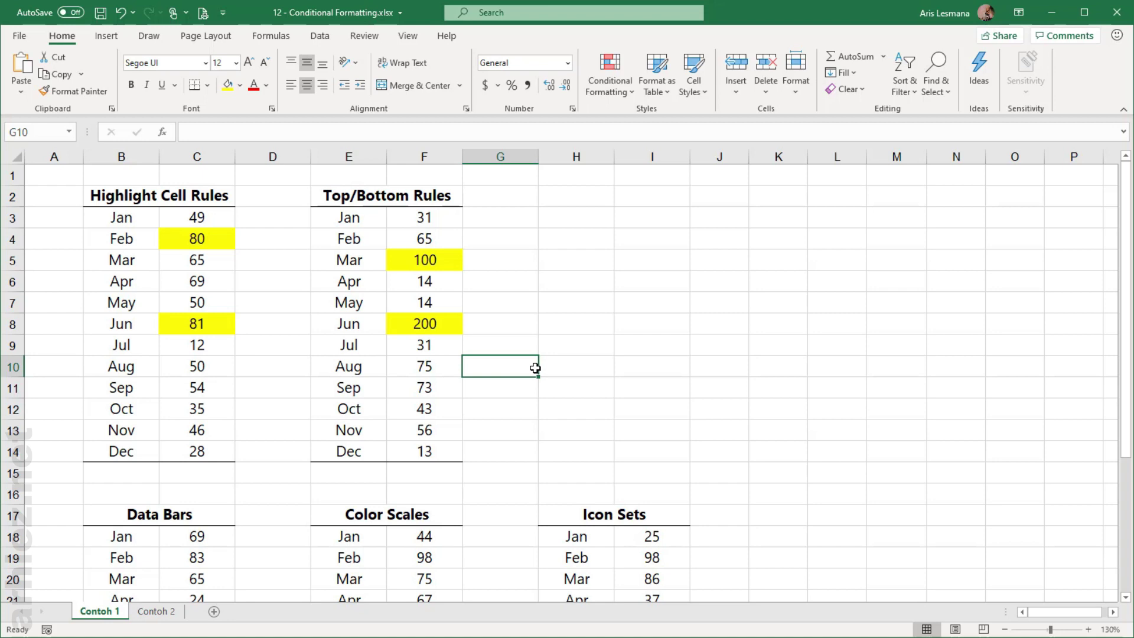
click(425, 389)
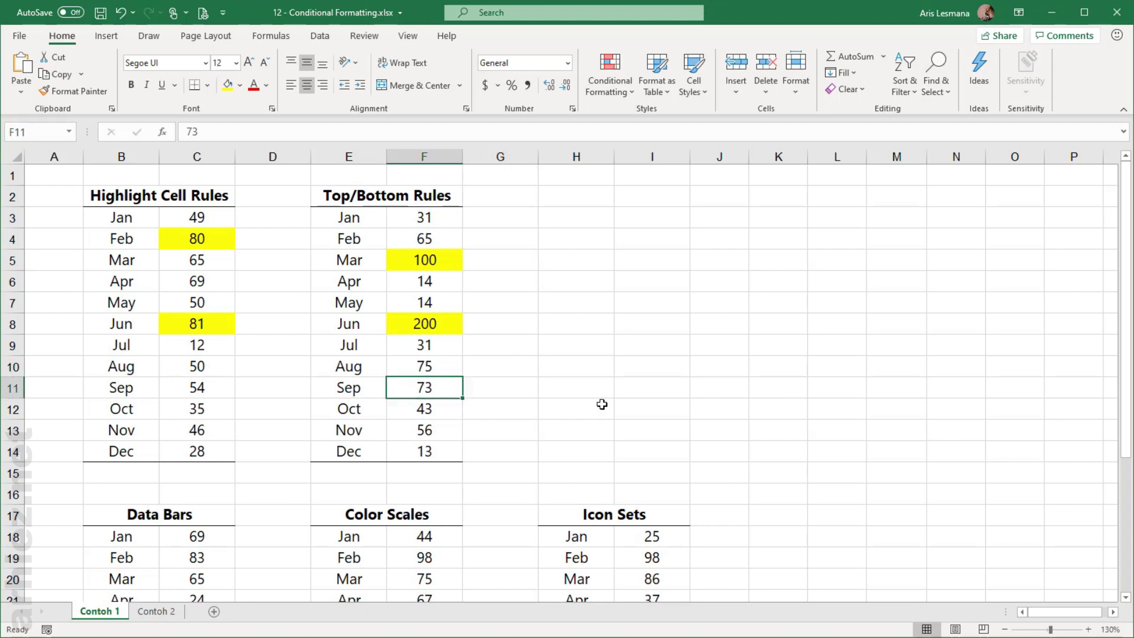
text(500)
key(Return)
Check that the yellow top-two highlight now marks Sep's 500 and Jun's 200
click(445, 388)
click(442, 323)
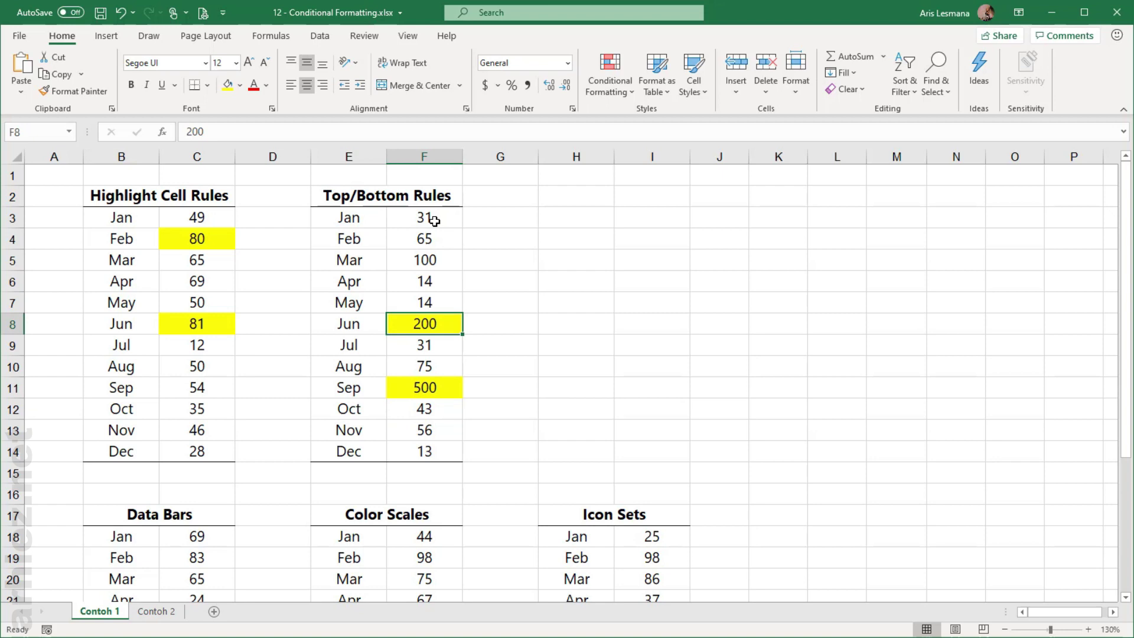
drag(435, 219, 443, 434)
click(431, 325)
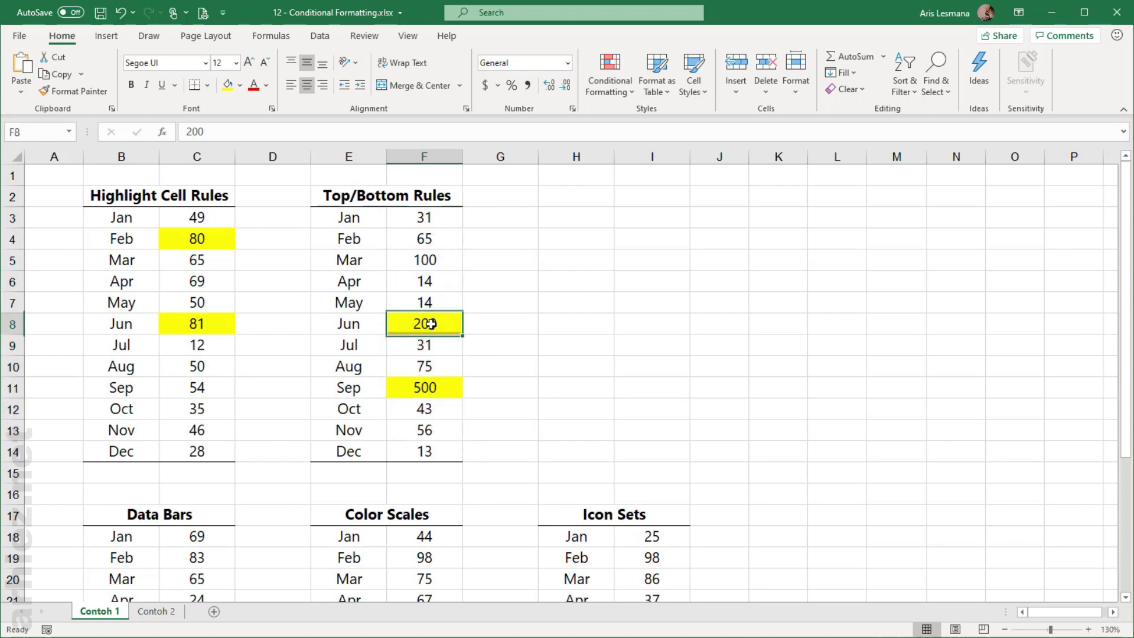
click(426, 386)
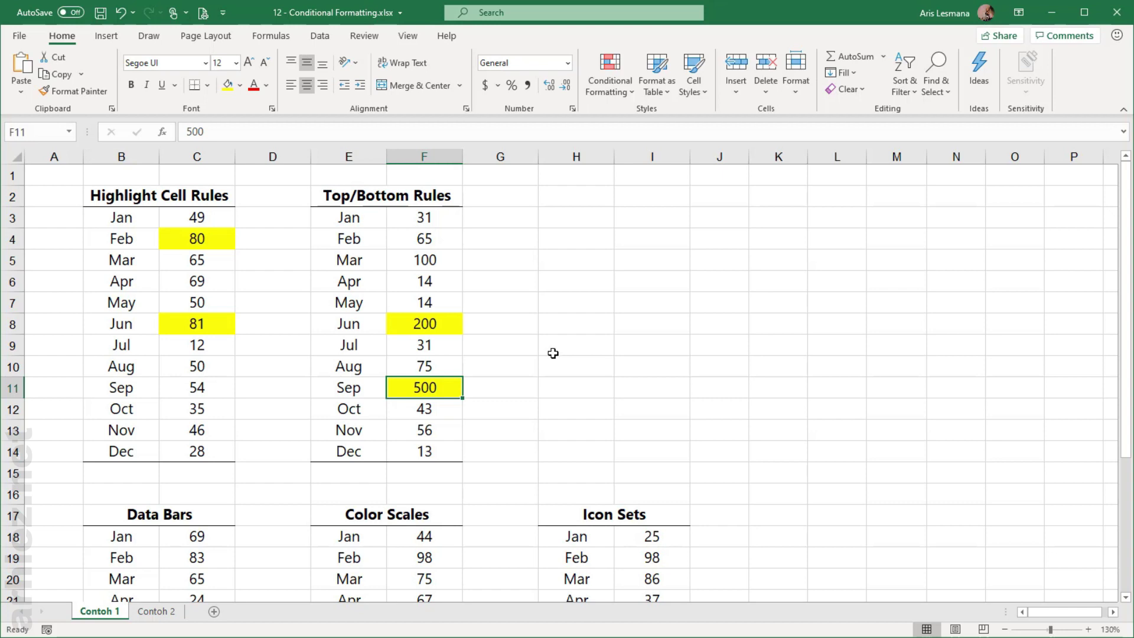
click(552, 354)
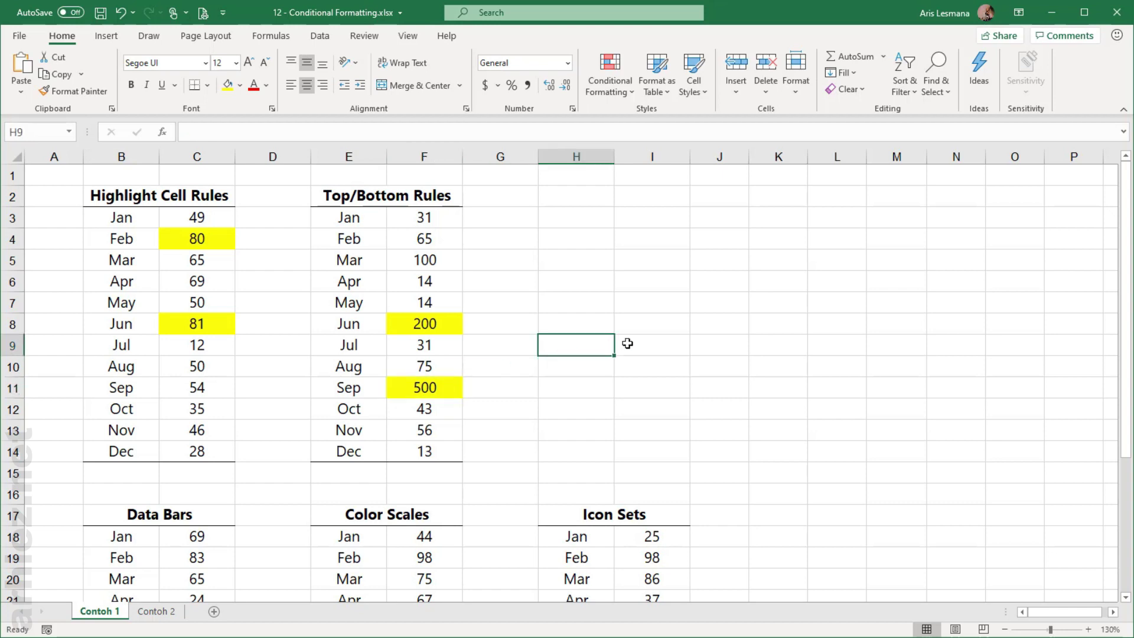
Scroll down the sheet until row 13 sits at the top
scroll(627, 344, down, 1)
scroll(628, 343, down, 3)
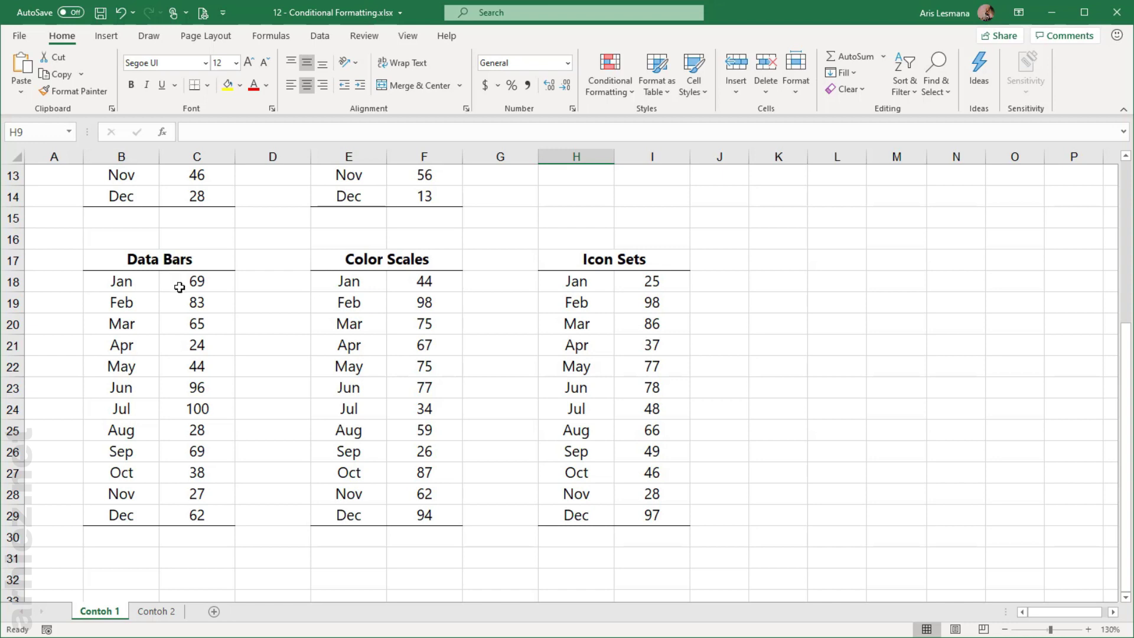
Apply blue Gradient Fill data bars to the Data Bars values C18:C29
drag(201, 282, 208, 391)
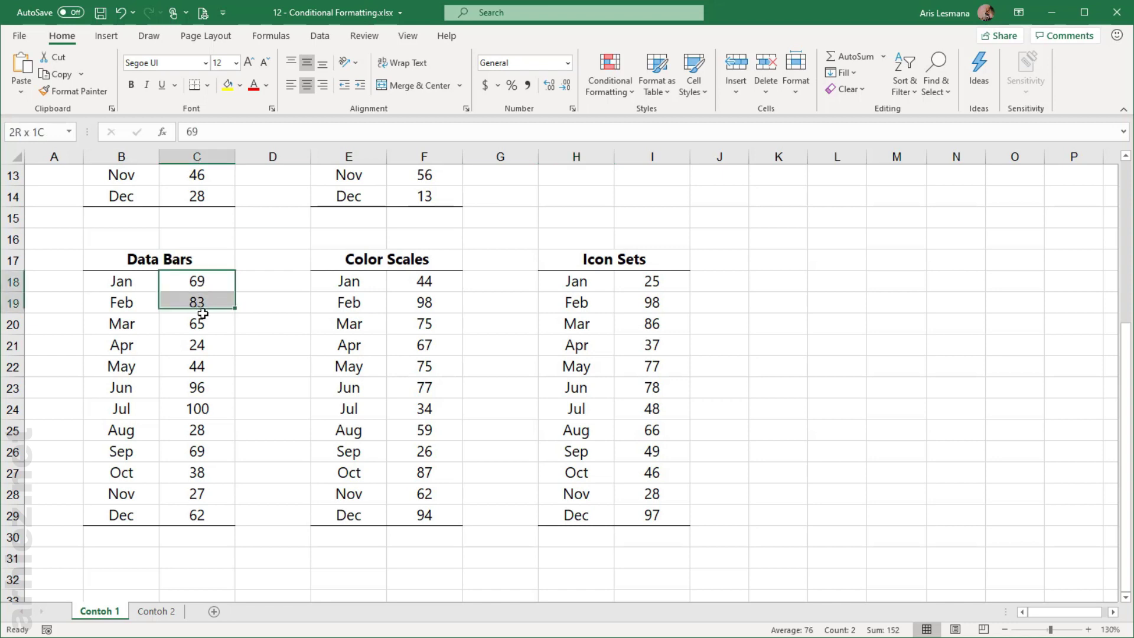
click(247, 371)
drag(200, 281, 201, 511)
click(276, 408)
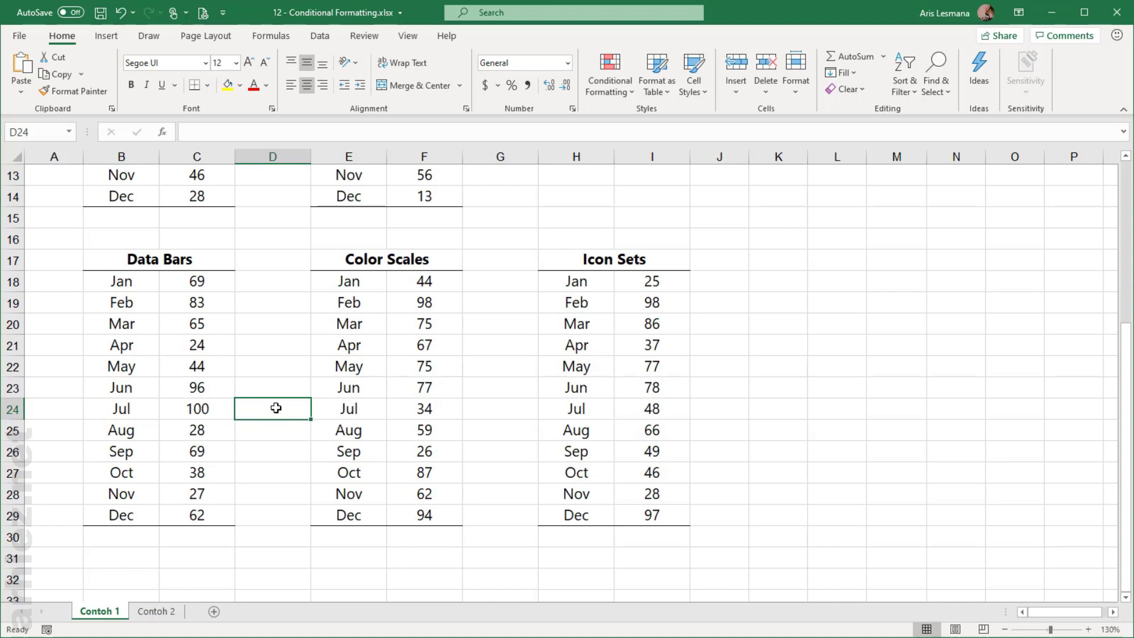
drag(192, 282, 197, 516)
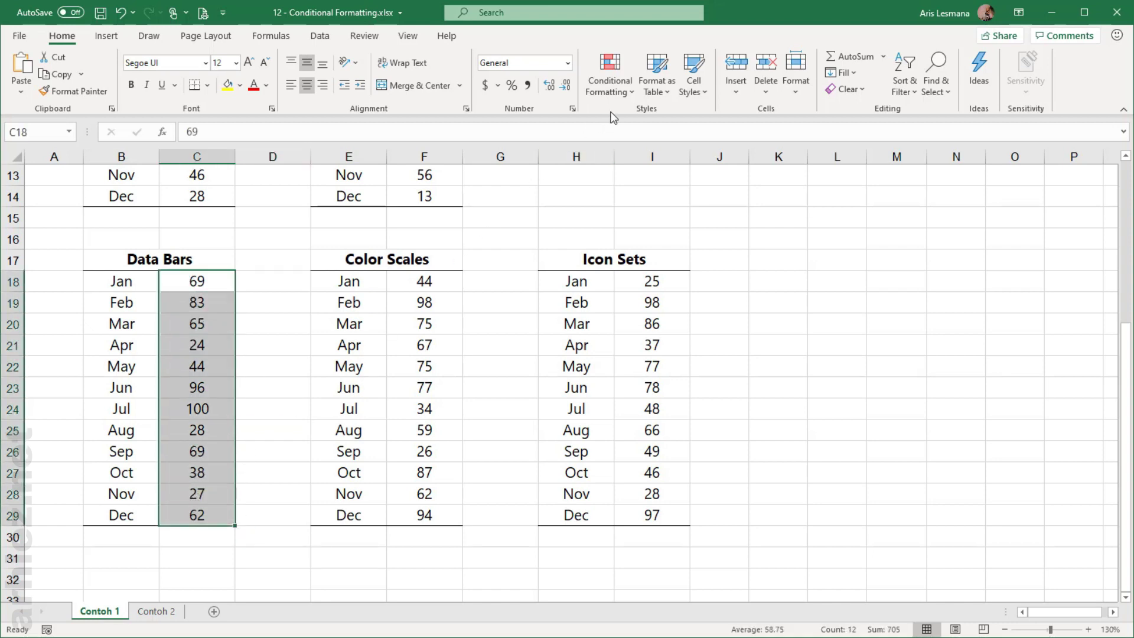
click(623, 96)
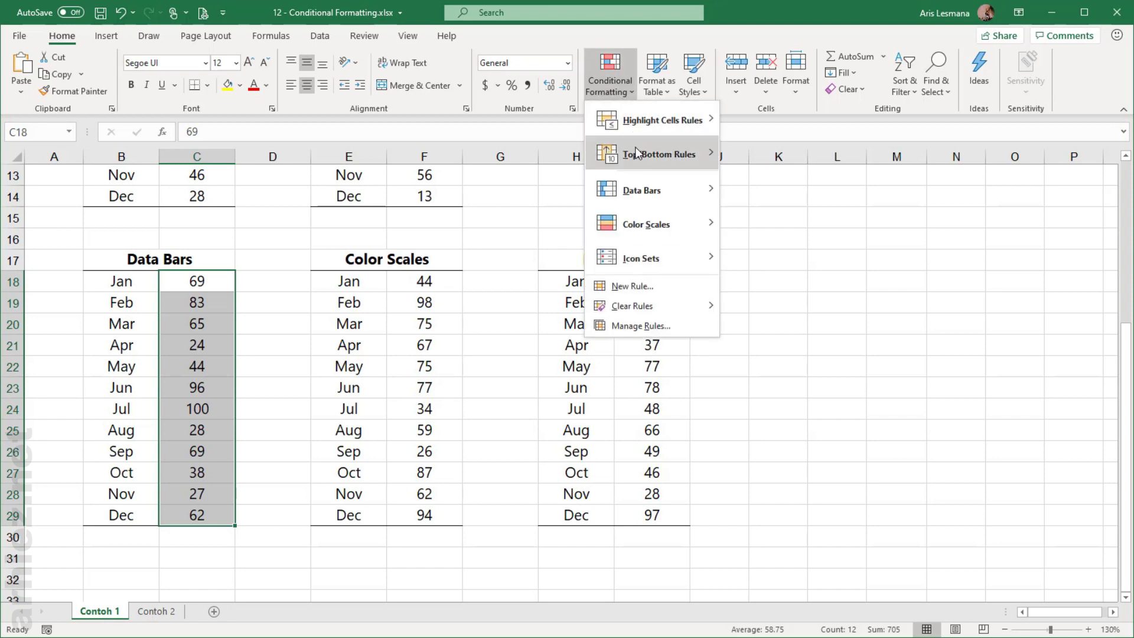
mouse_move(641, 190)
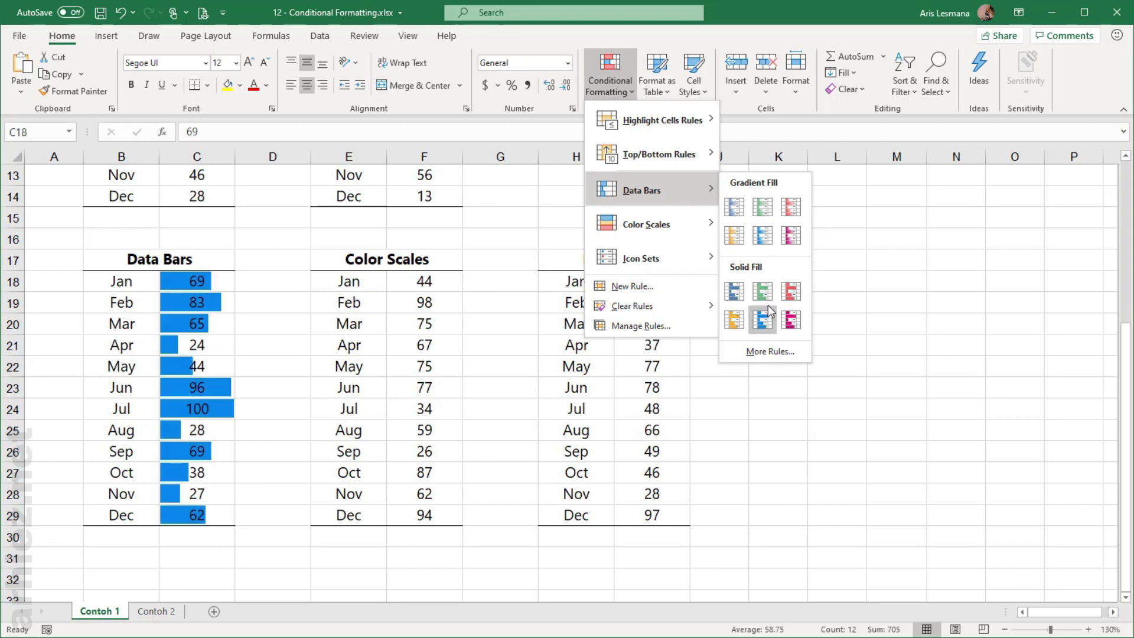
click(738, 209)
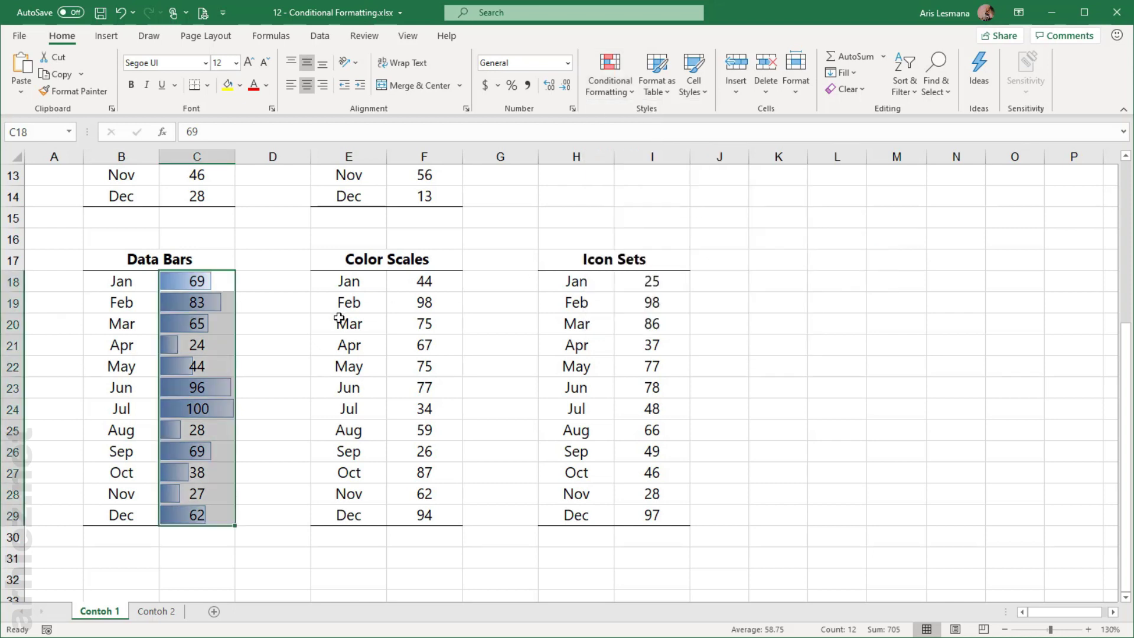
Inspect the bars, then set Oct's value in C27 to 400 so they rescale
click(294, 338)
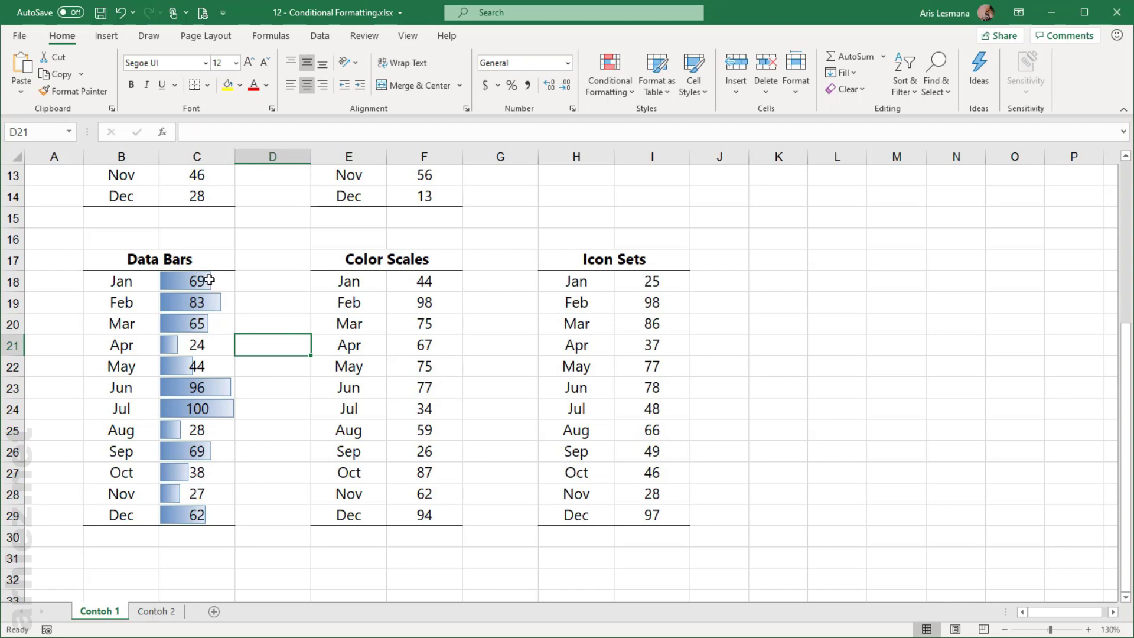
click(266, 444)
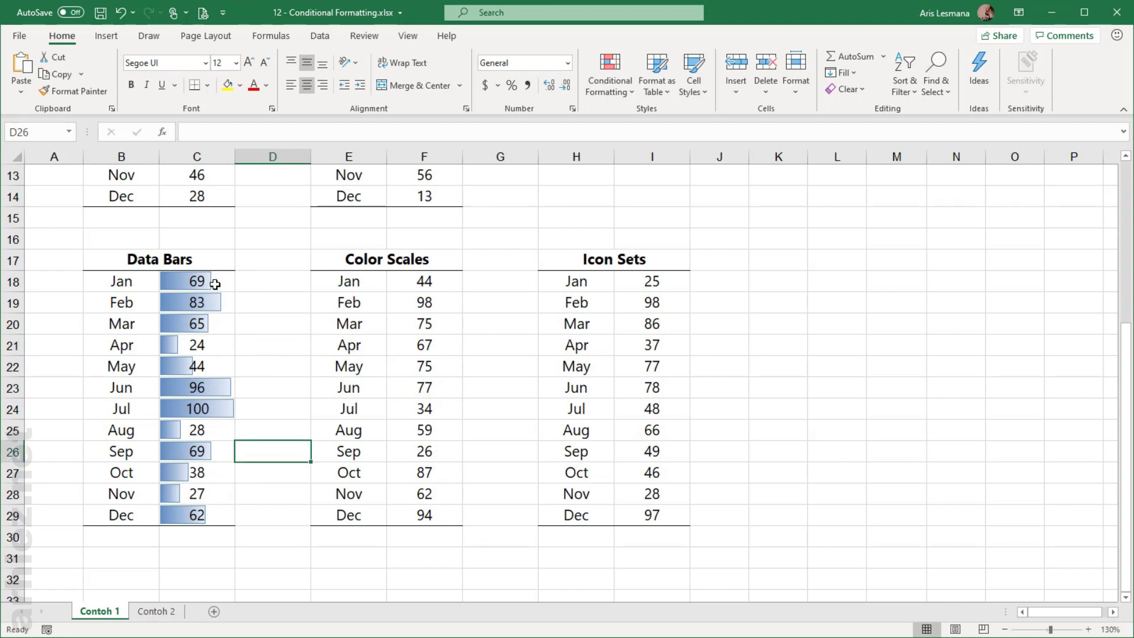
click(220, 305)
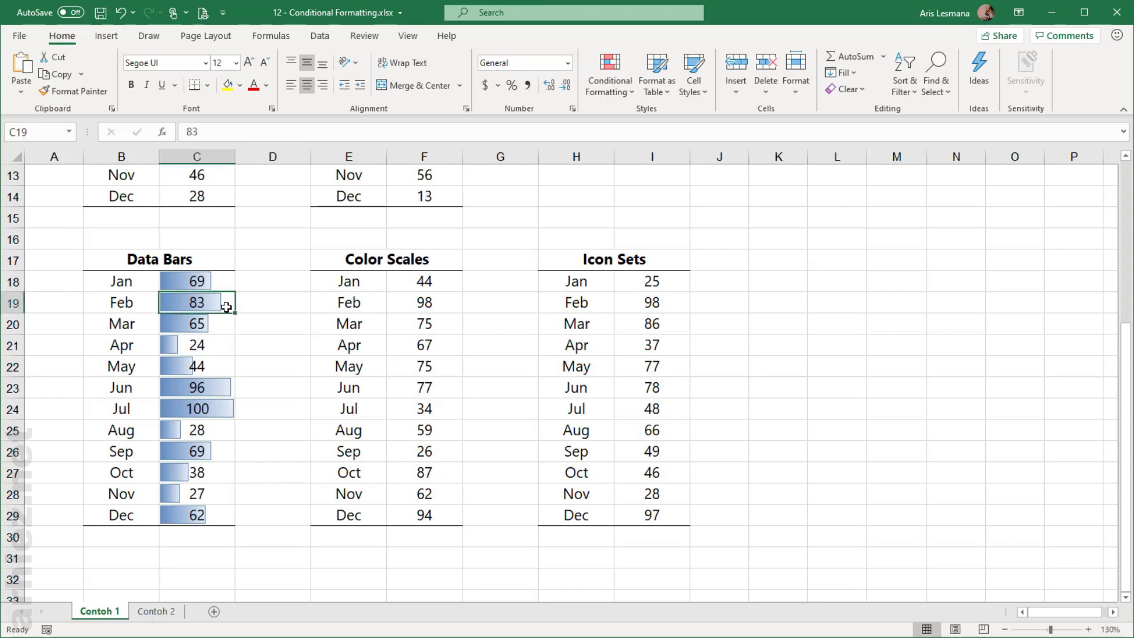
click(220, 283)
click(219, 345)
click(212, 366)
click(221, 387)
click(228, 409)
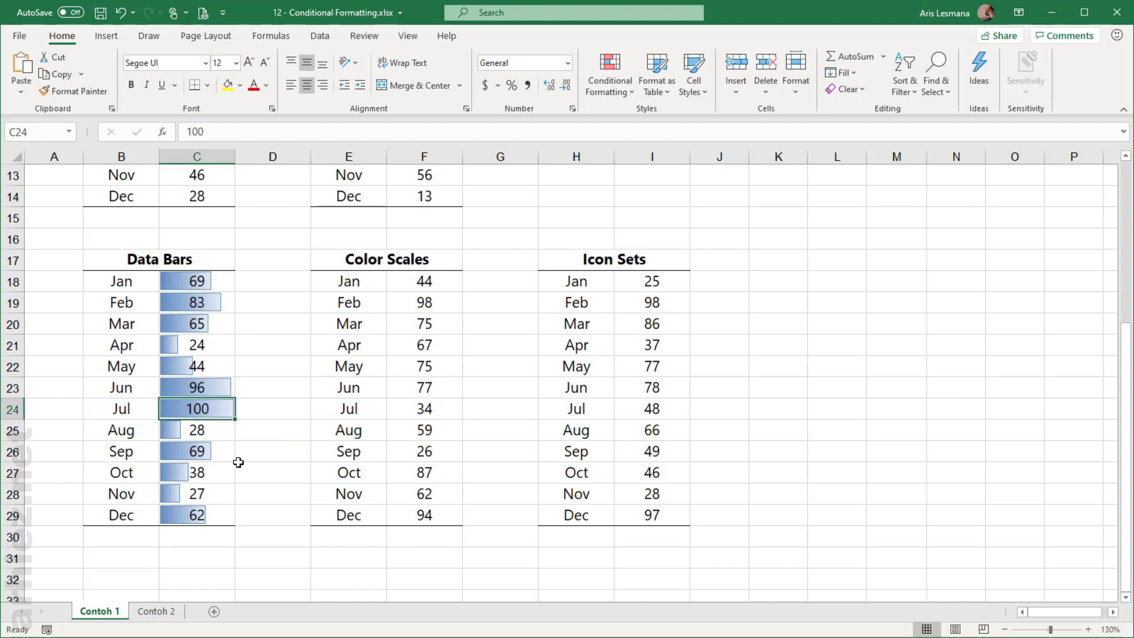
click(212, 476)
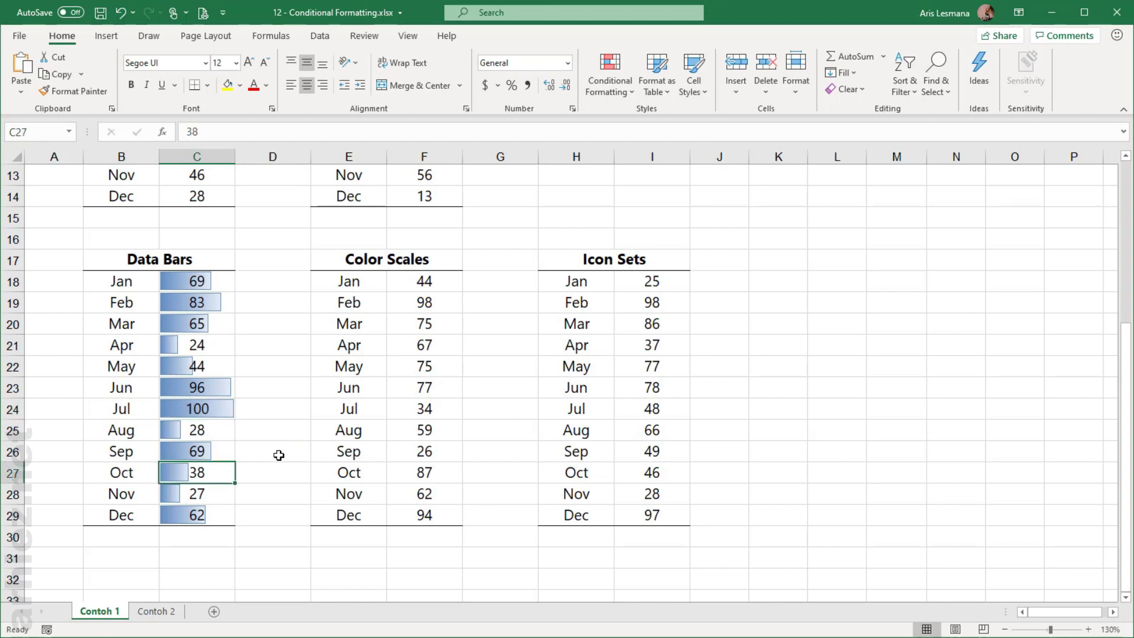
text(400)
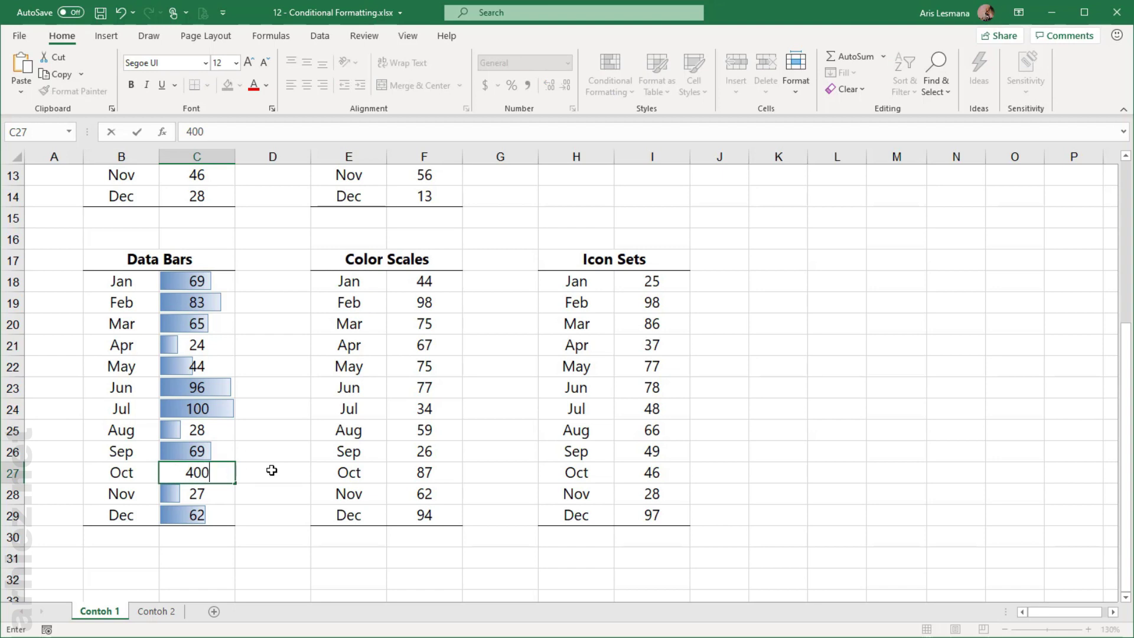
key(Return)
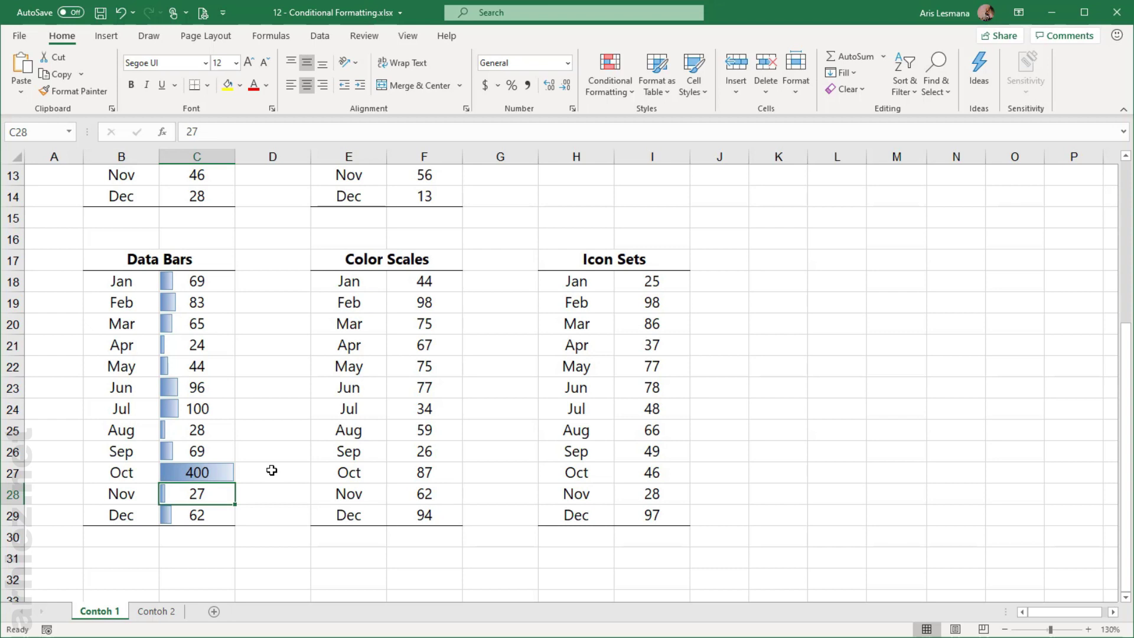
click(464, 322)
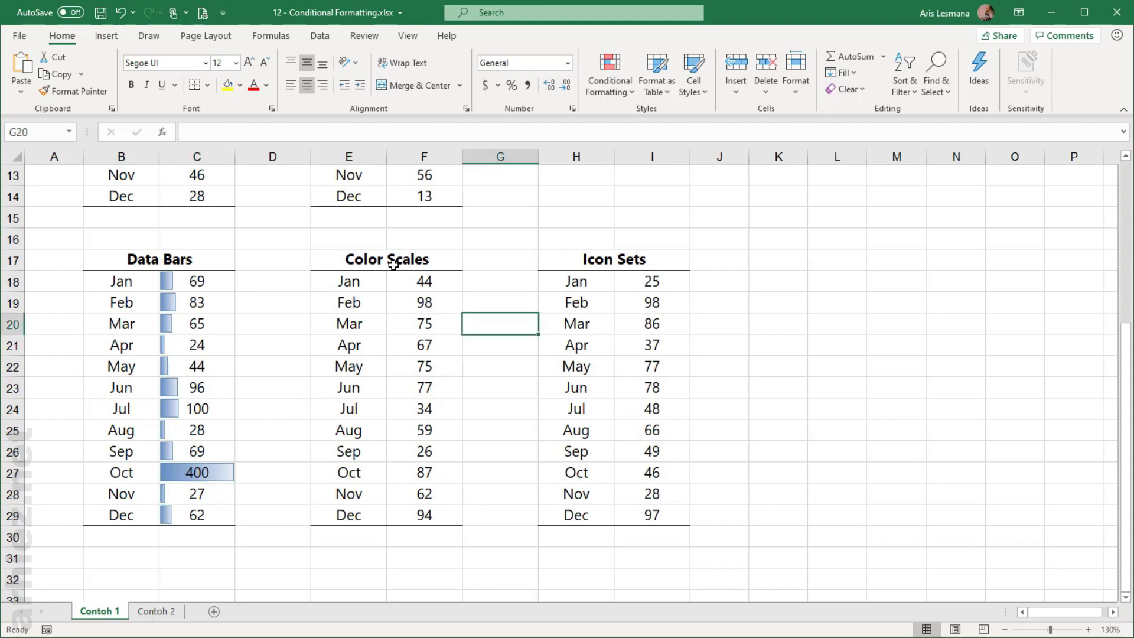
drag(393, 264, 407, 390)
click(514, 319)
drag(431, 282, 428, 515)
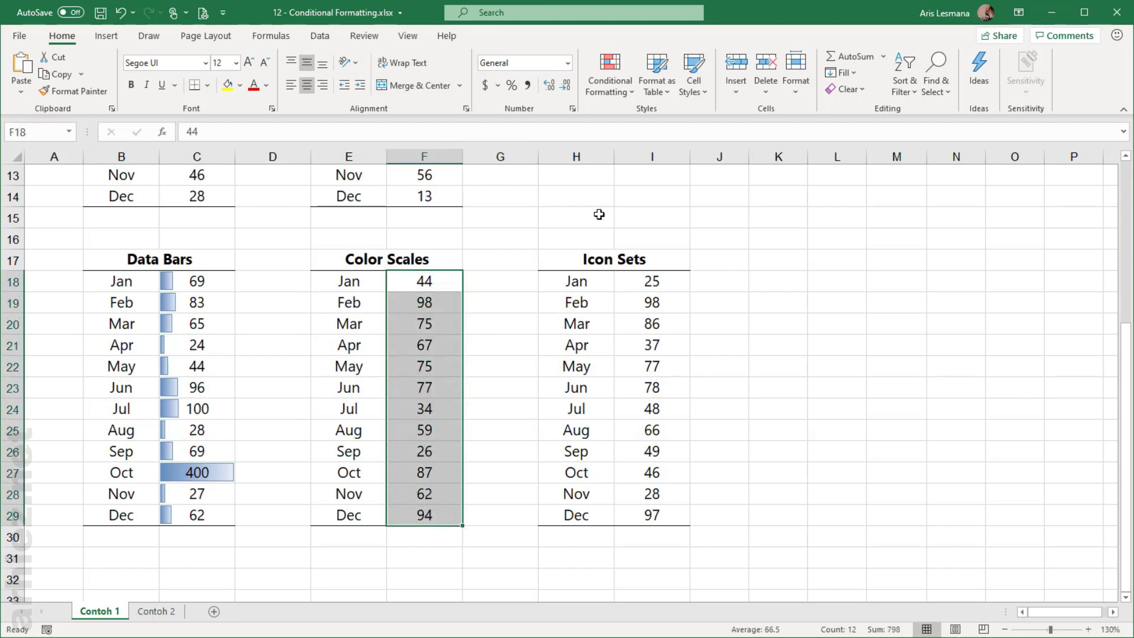
click(622, 86)
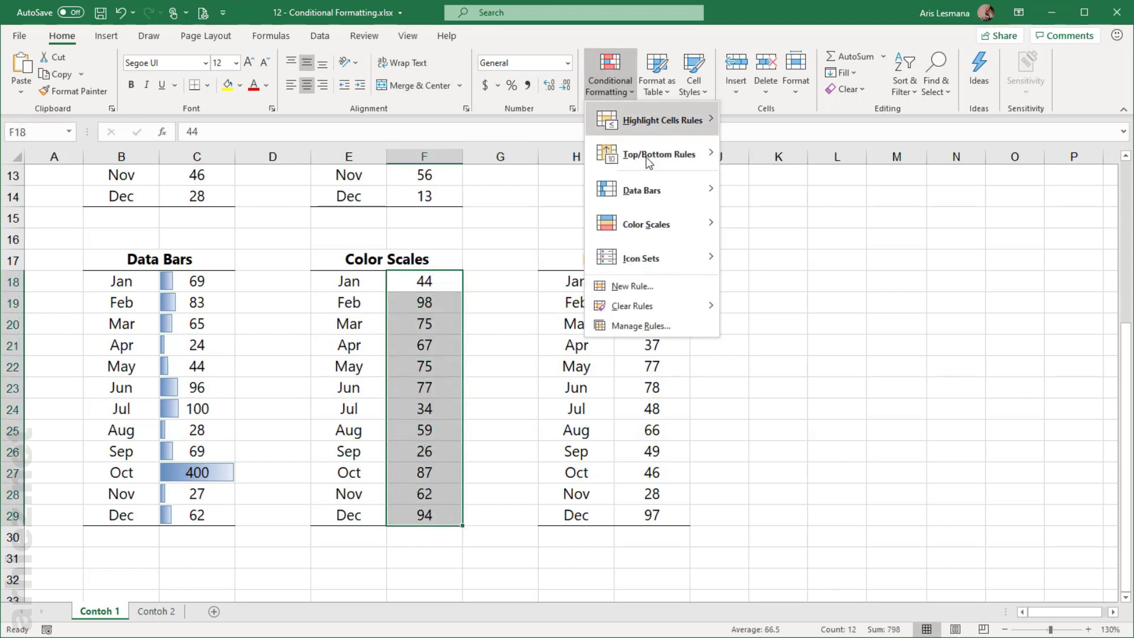
mouse_move(646, 224)
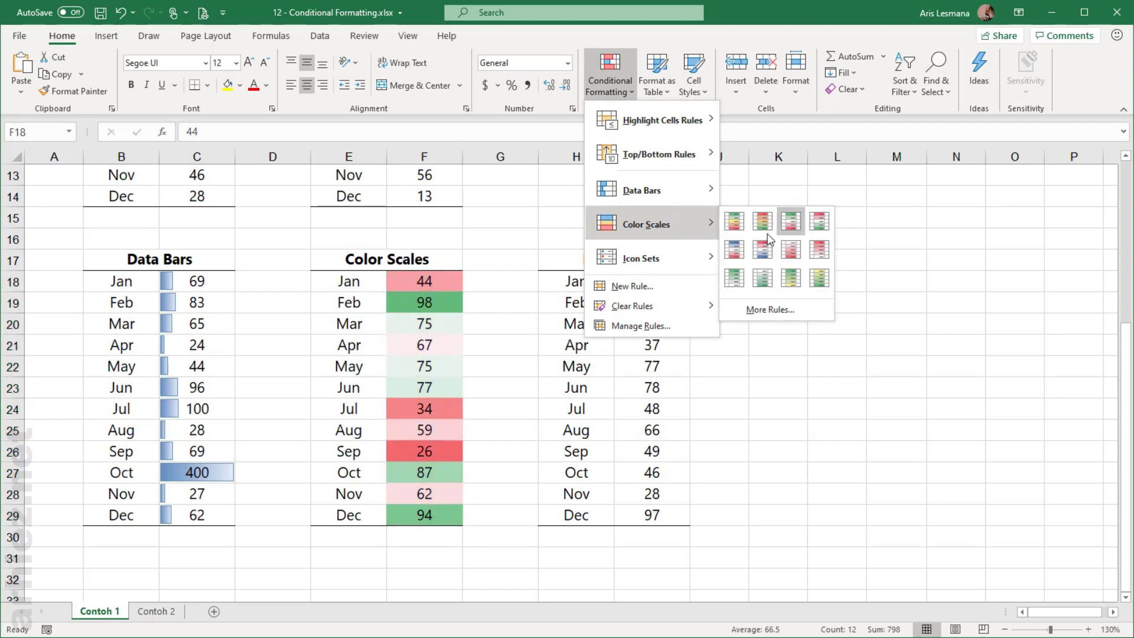
click(736, 254)
click(525, 371)
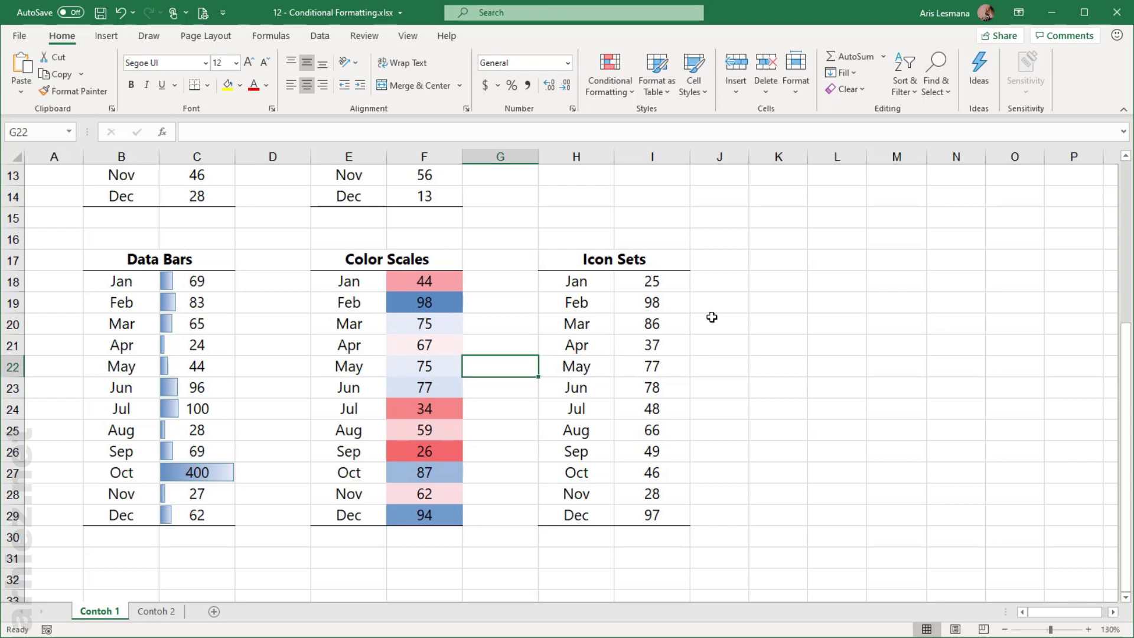
click(733, 307)
Apply the 5 Arrows (Colored) icon set to the Icon Sets values I18:I29
click(735, 385)
drag(652, 281, 659, 509)
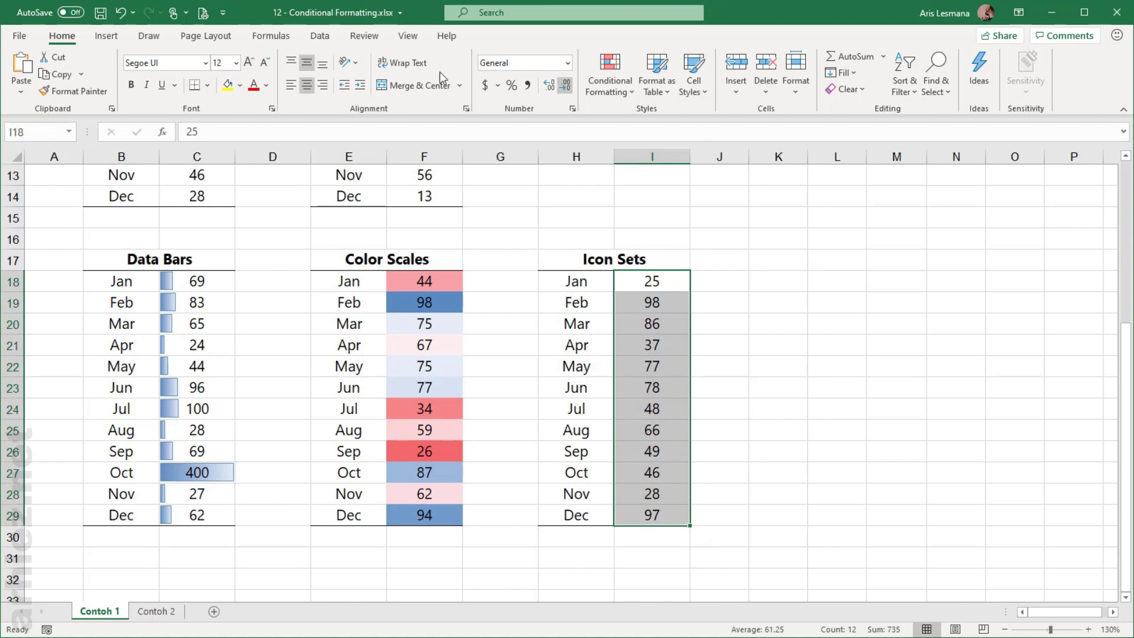
click(624, 95)
mouse_move(640, 258)
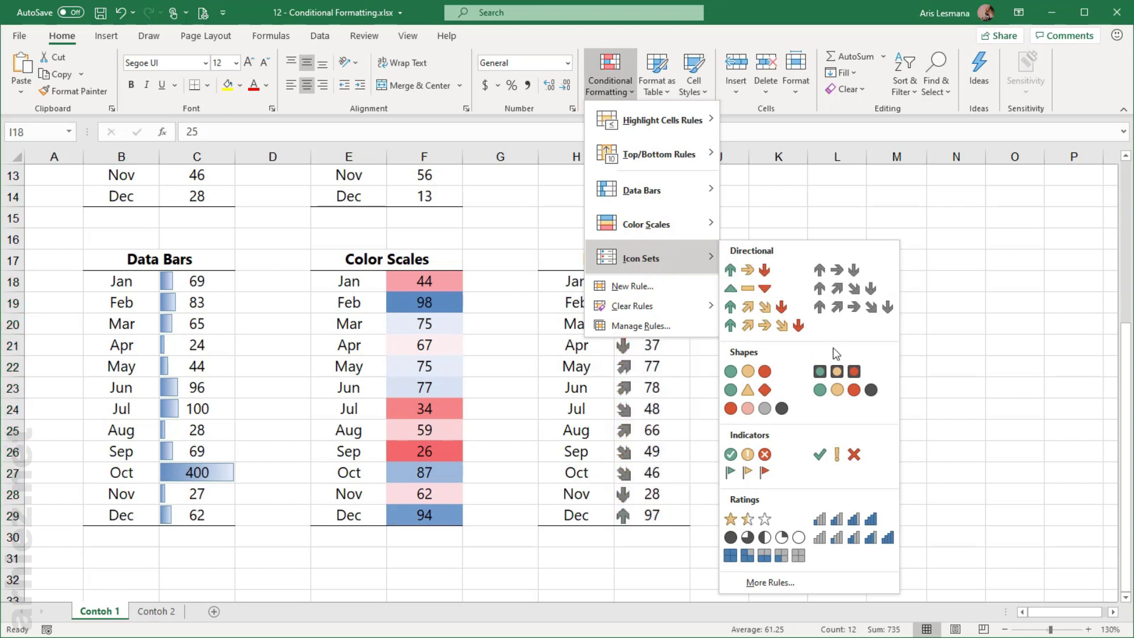
click(780, 327)
click(780, 352)
drag(669, 287, 673, 516)
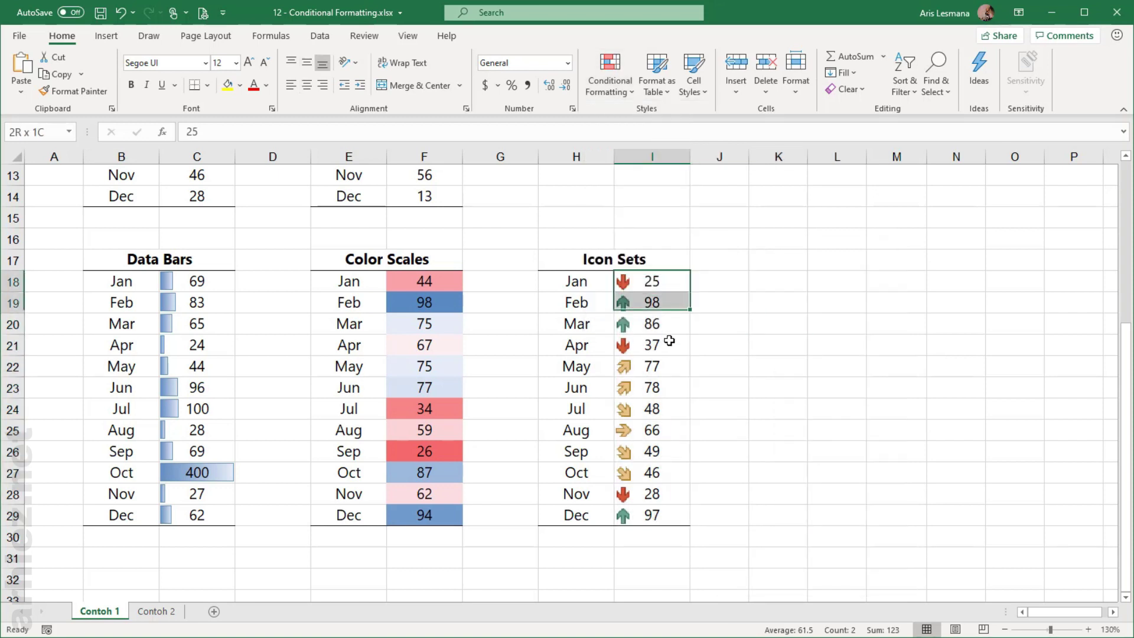
click(760, 399)
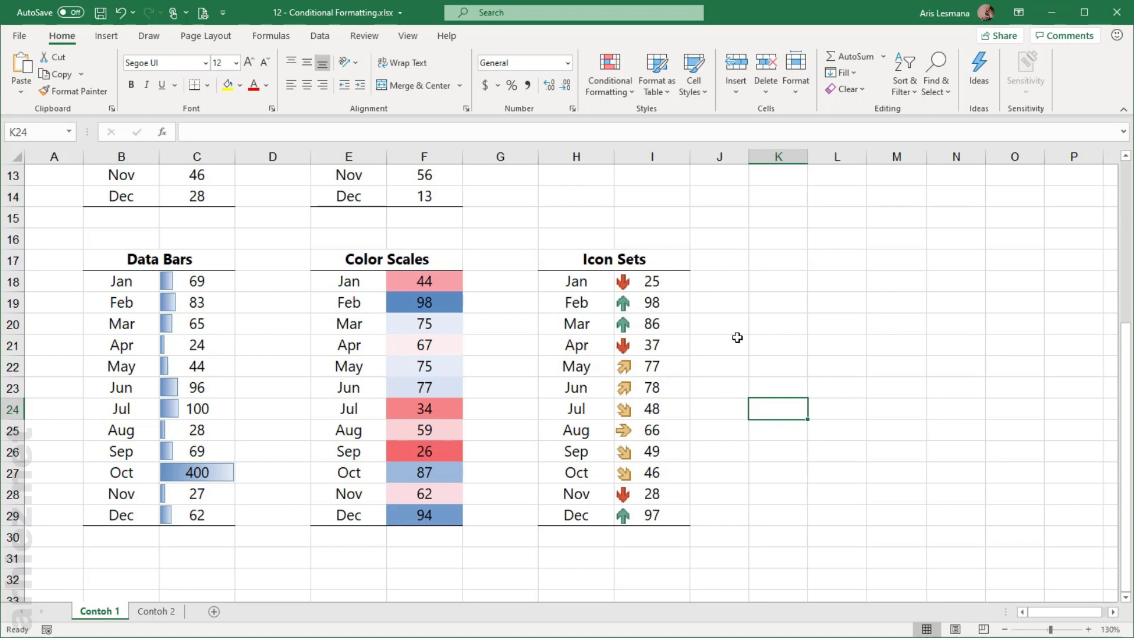
scroll(810, 332, up, 3)
scroll(811, 332, up, 1)
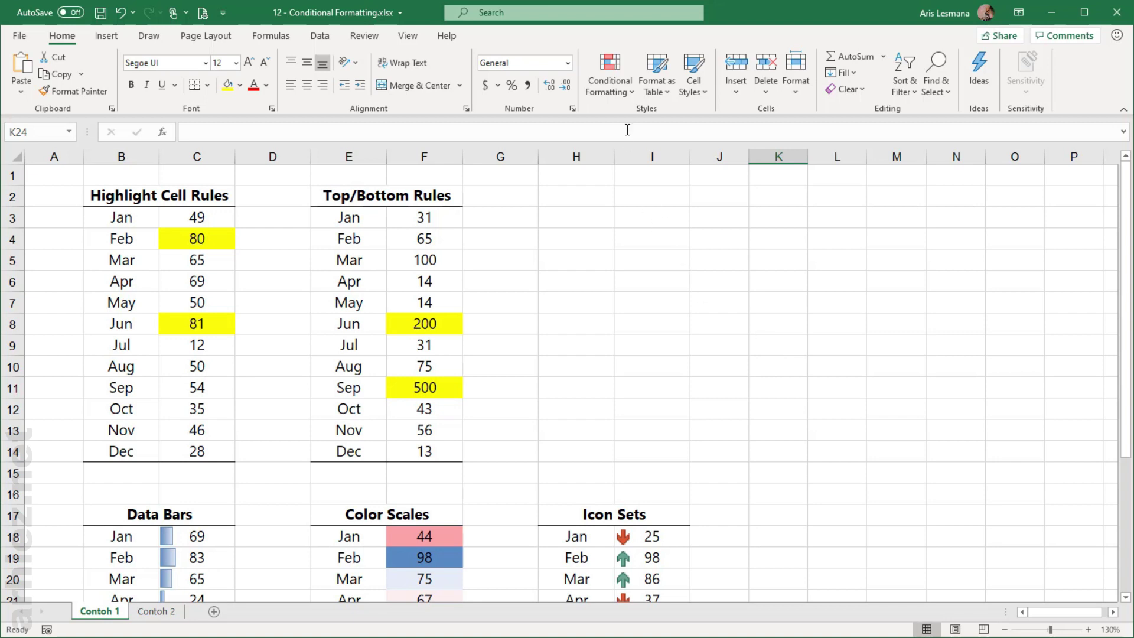
click(627, 89)
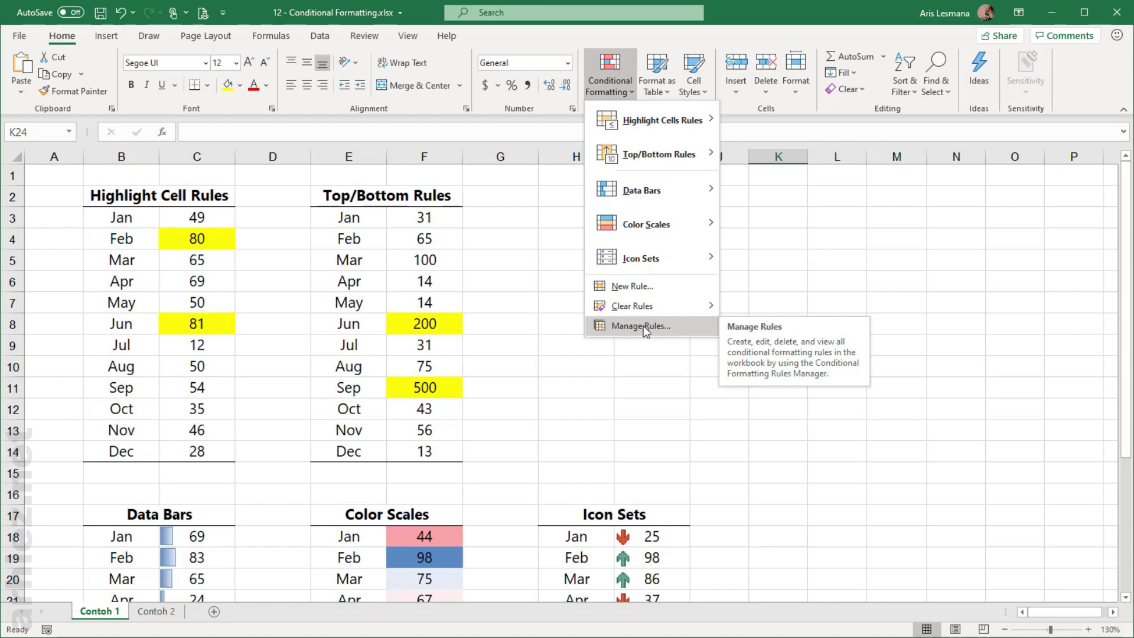
click(590, 383)
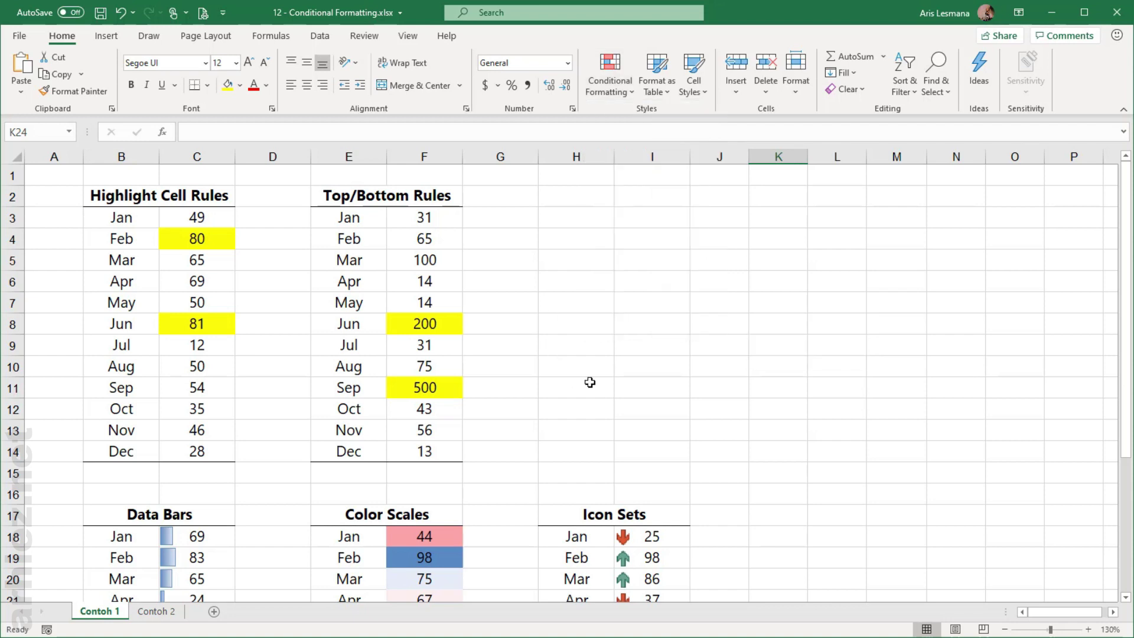
scroll(589, 382, down, 3)
scroll(590, 383, down, 1)
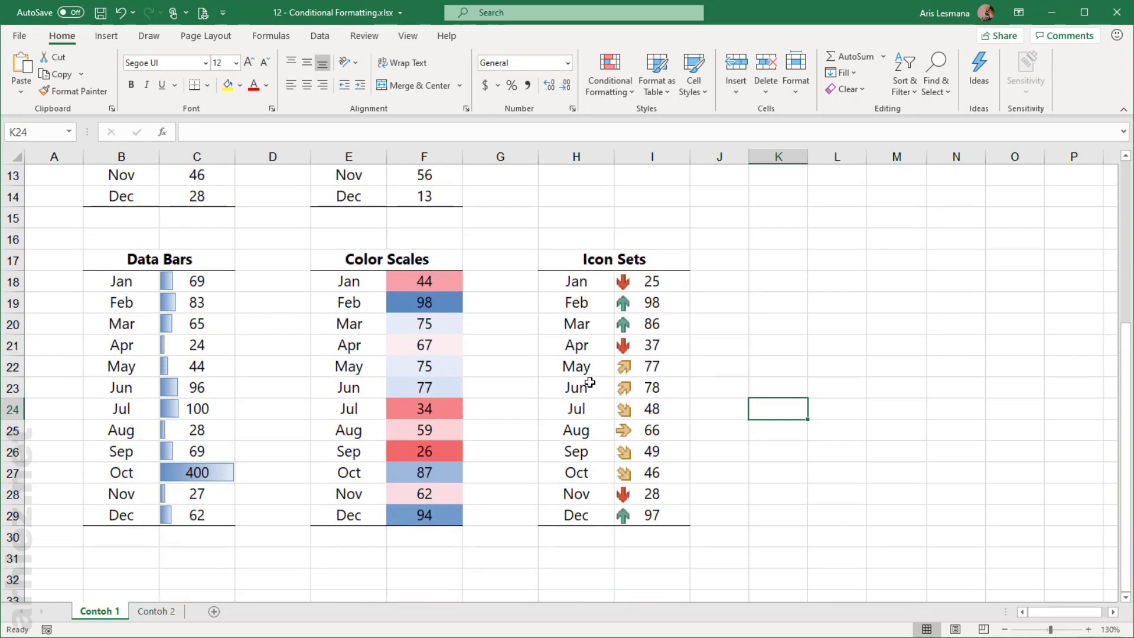
drag(157, 260, 155, 517)
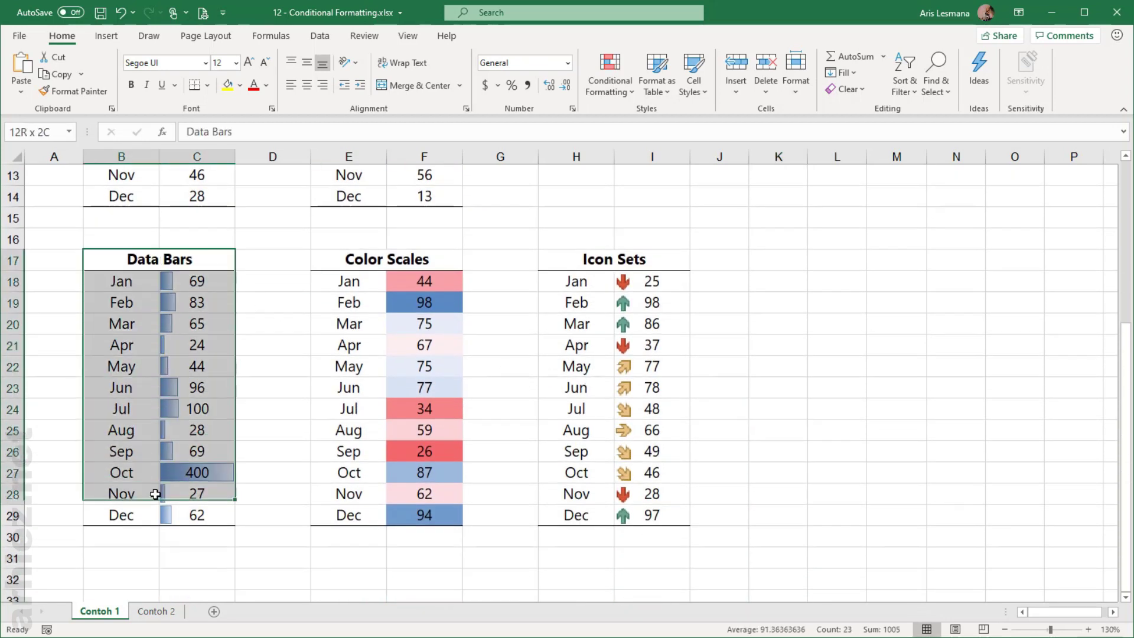
click(716, 216)
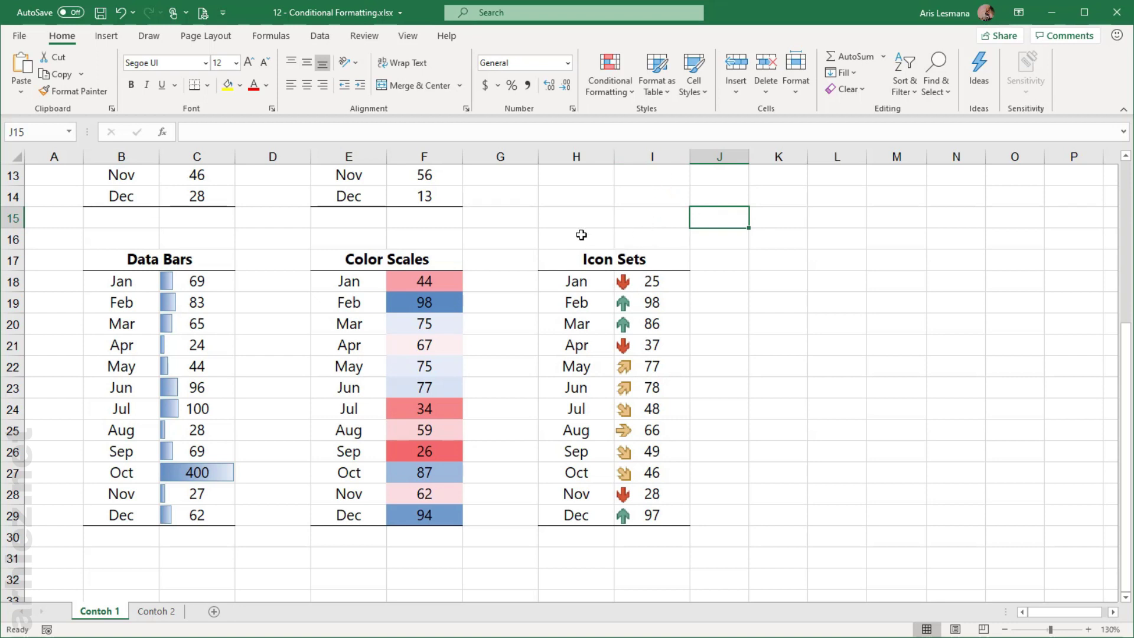
In the Rules Manager listing This Worksheet, delete the Data Bar rule for C18:C29
click(611, 83)
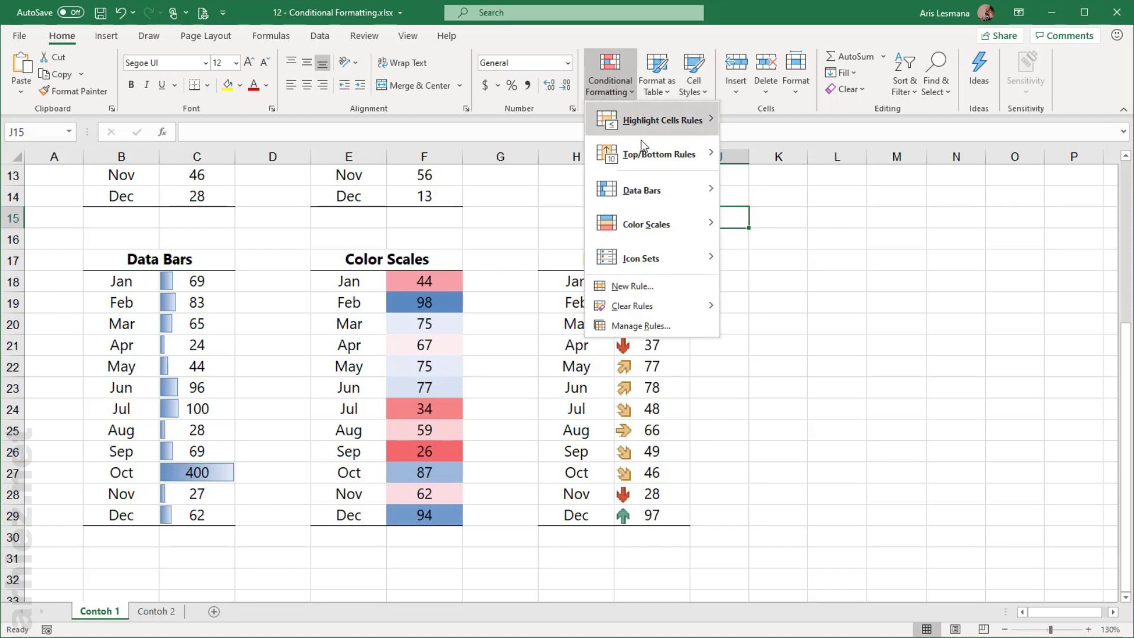
click(658, 326)
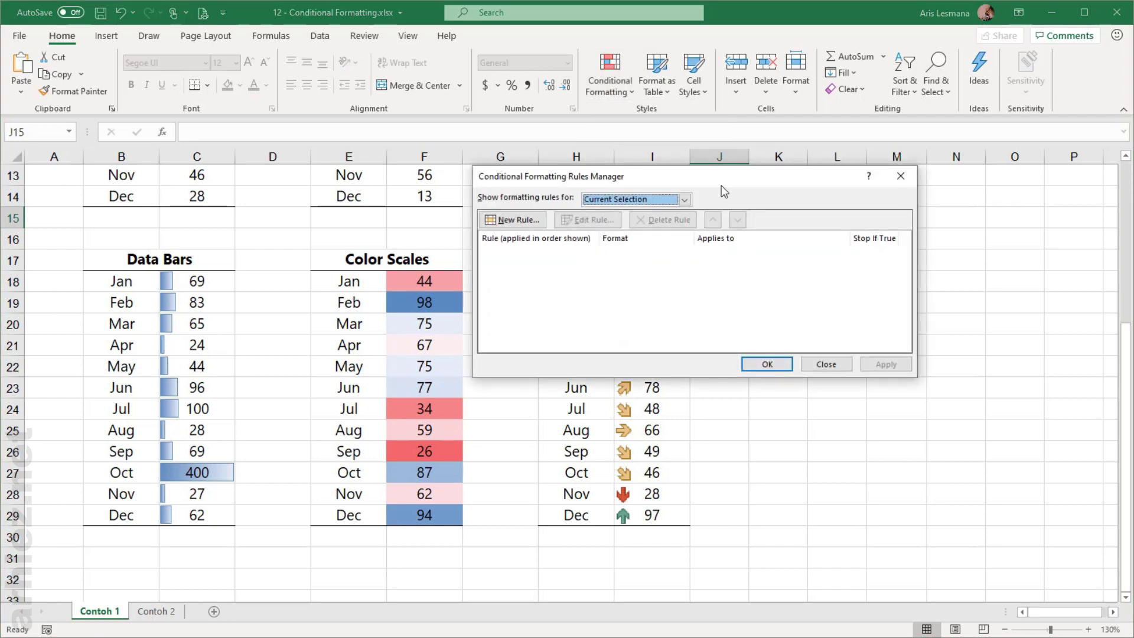
drag(731, 185, 689, 186)
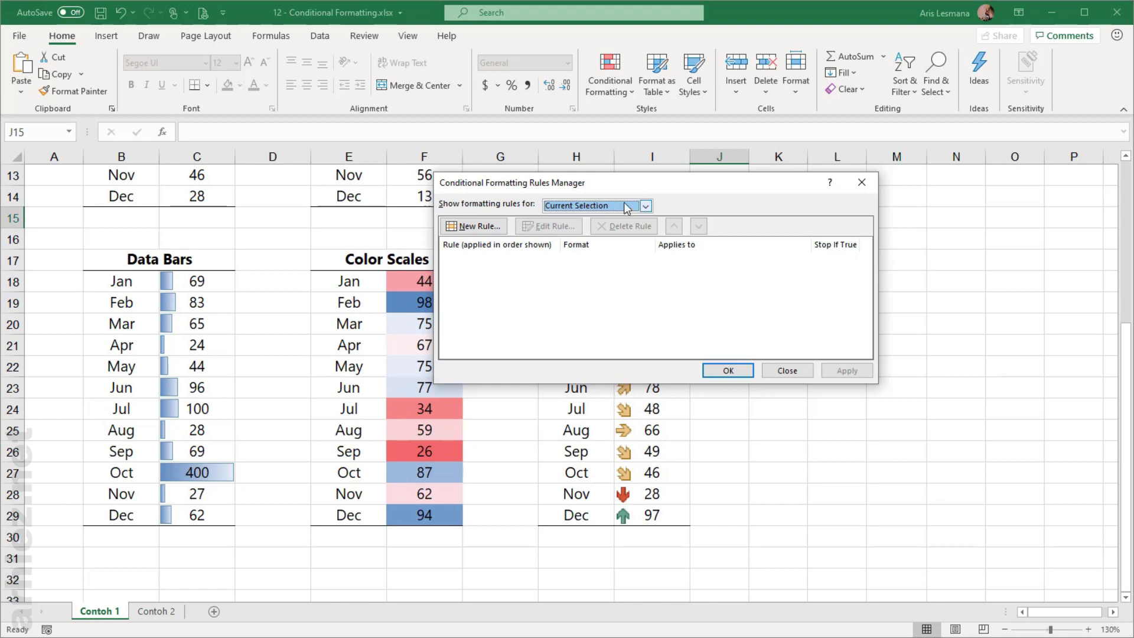
click(646, 206)
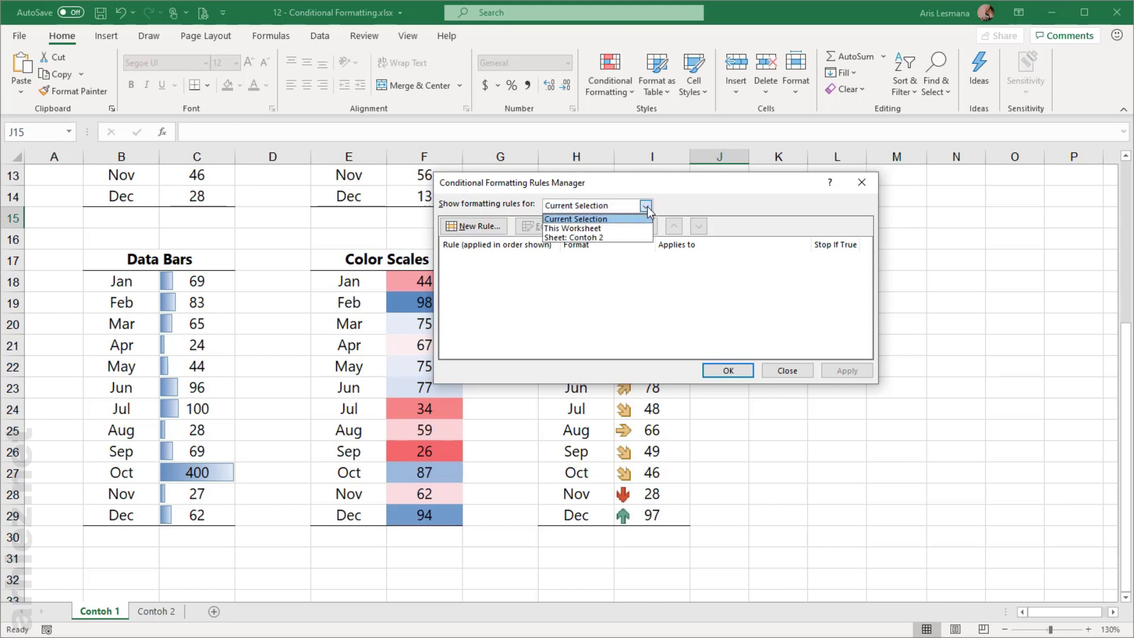
click(619, 228)
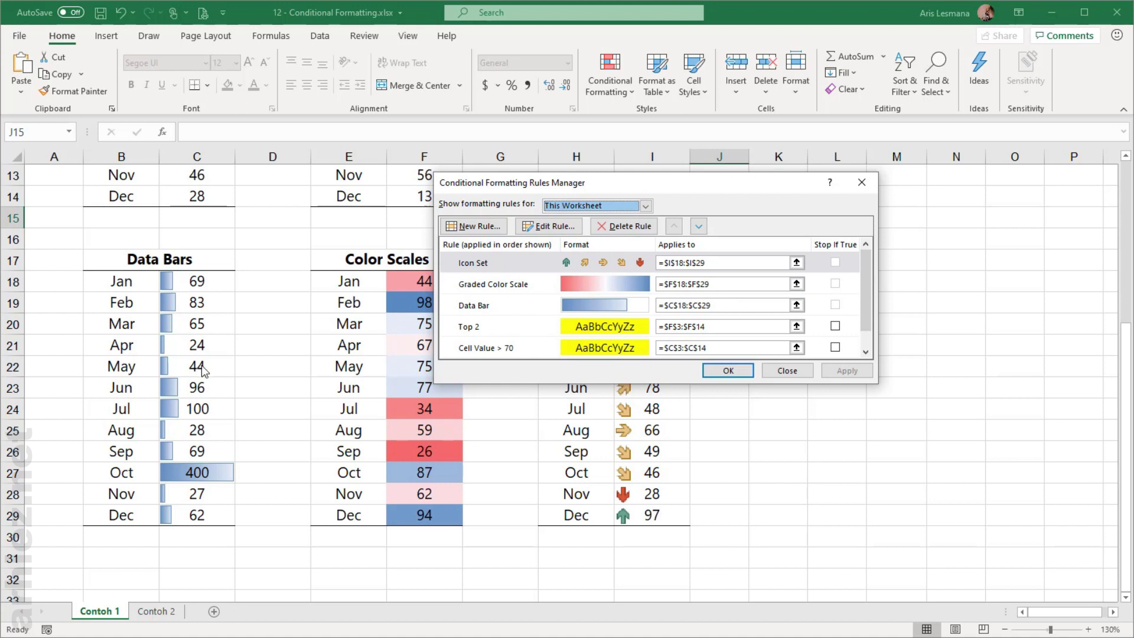
click(488, 305)
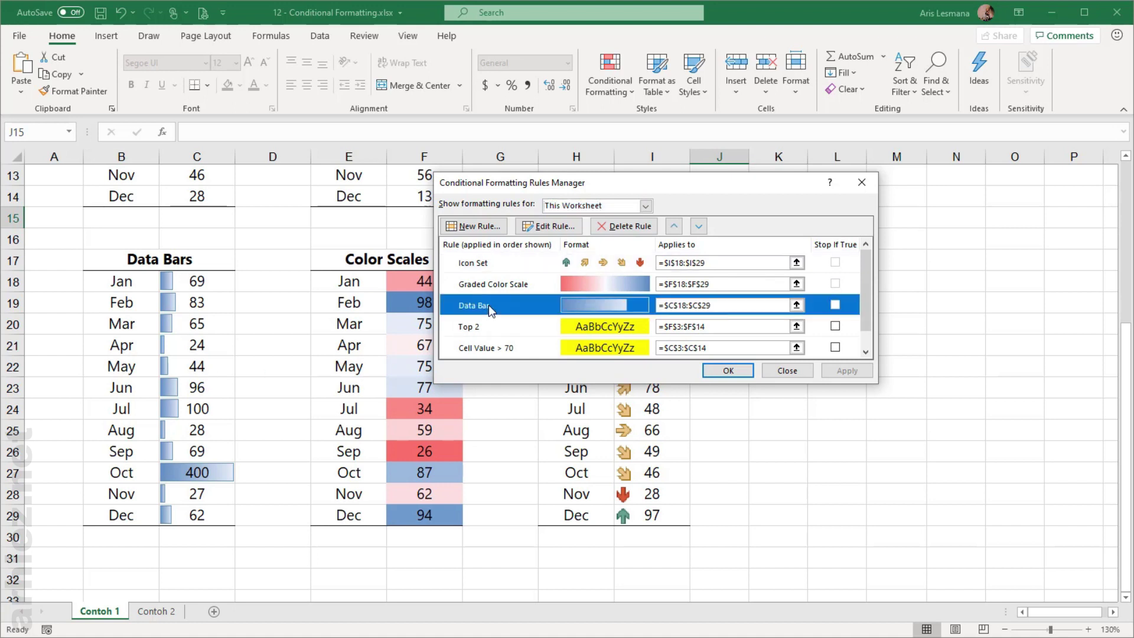
click(626, 226)
click(733, 371)
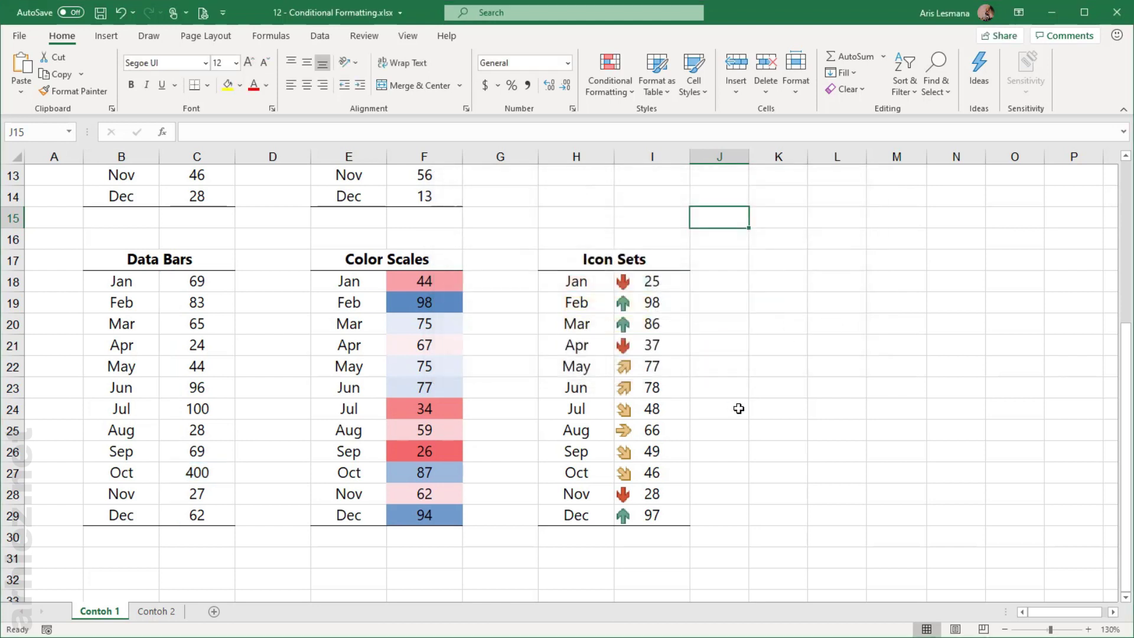
Select the column C Data Bars values, then switch to the Contoh 2 sales sheet
drag(197, 284, 198, 514)
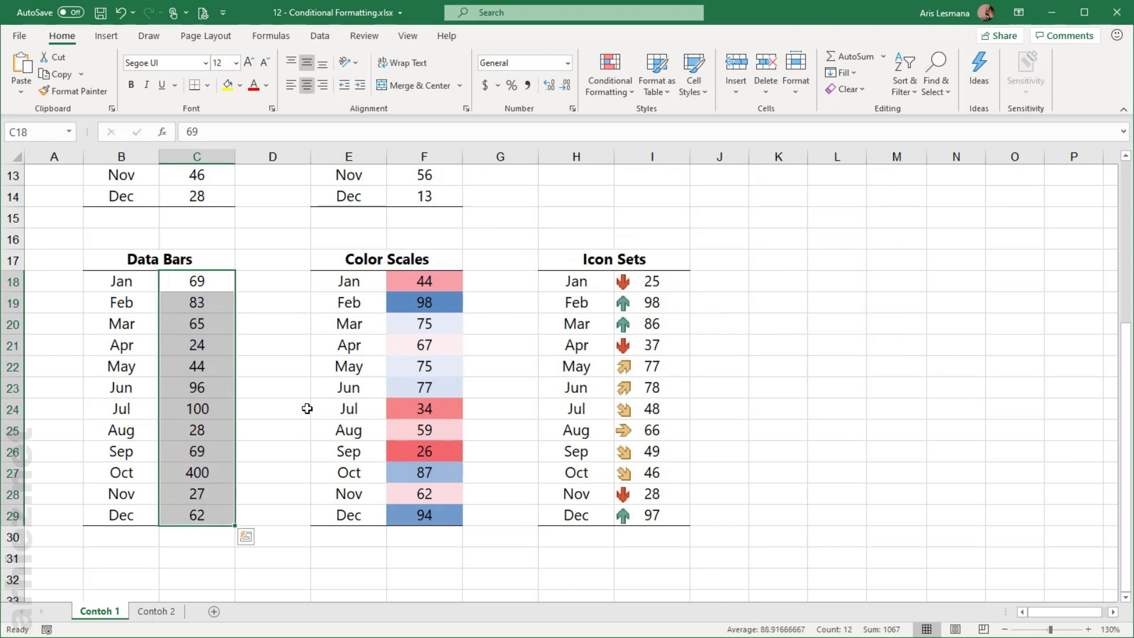
scroll(405, 369, up, 4)
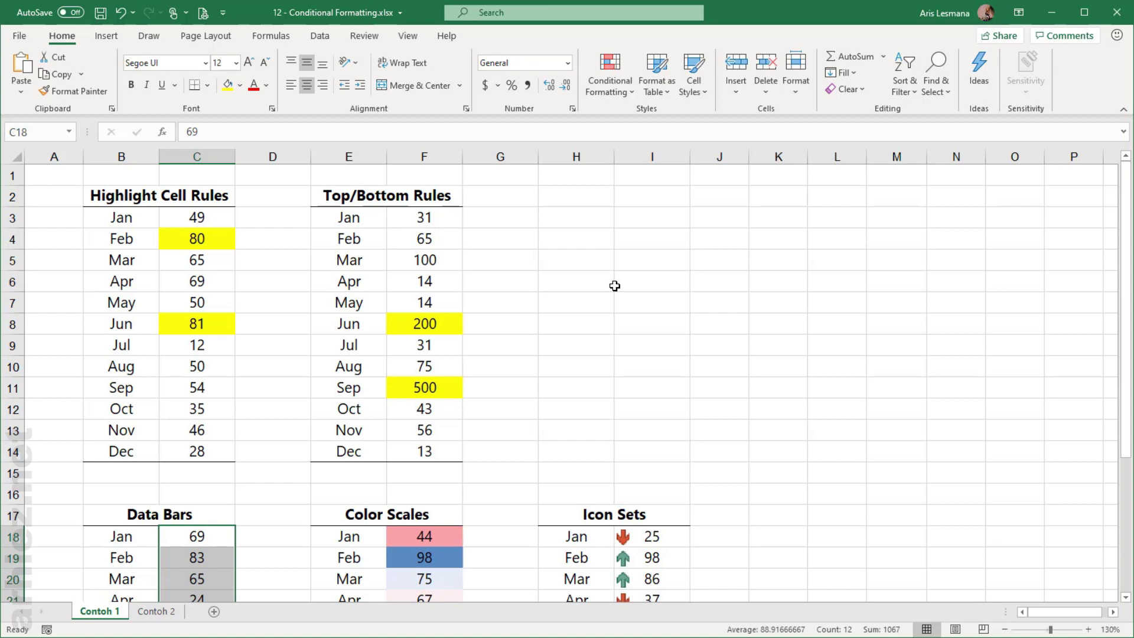
click(155, 612)
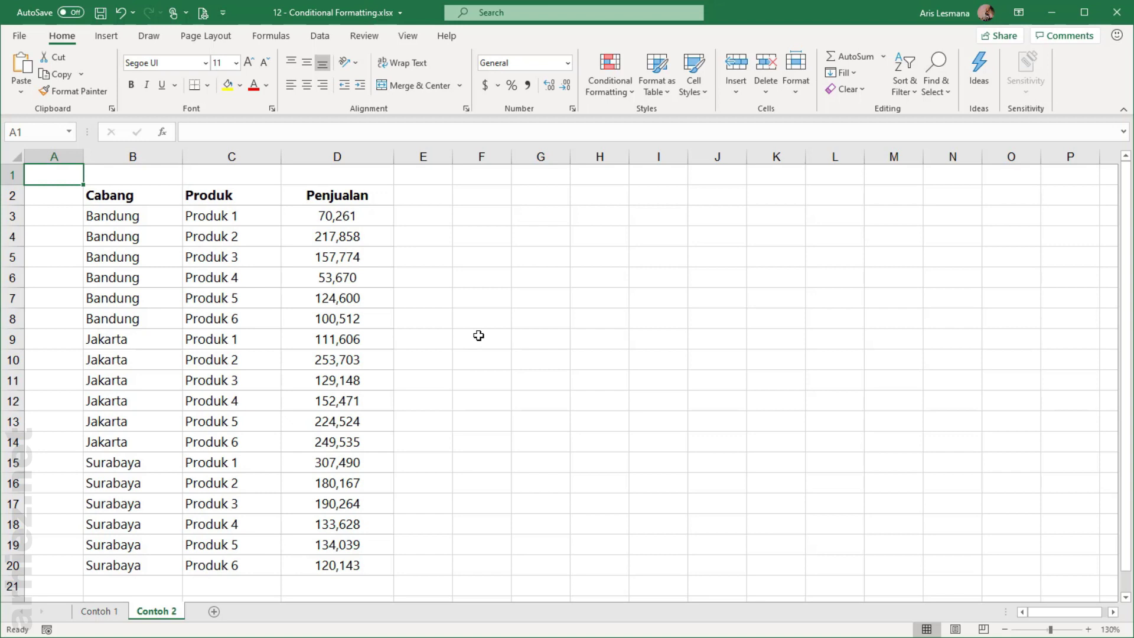
Select the Penjualan sales values D3:D20
click(393, 304)
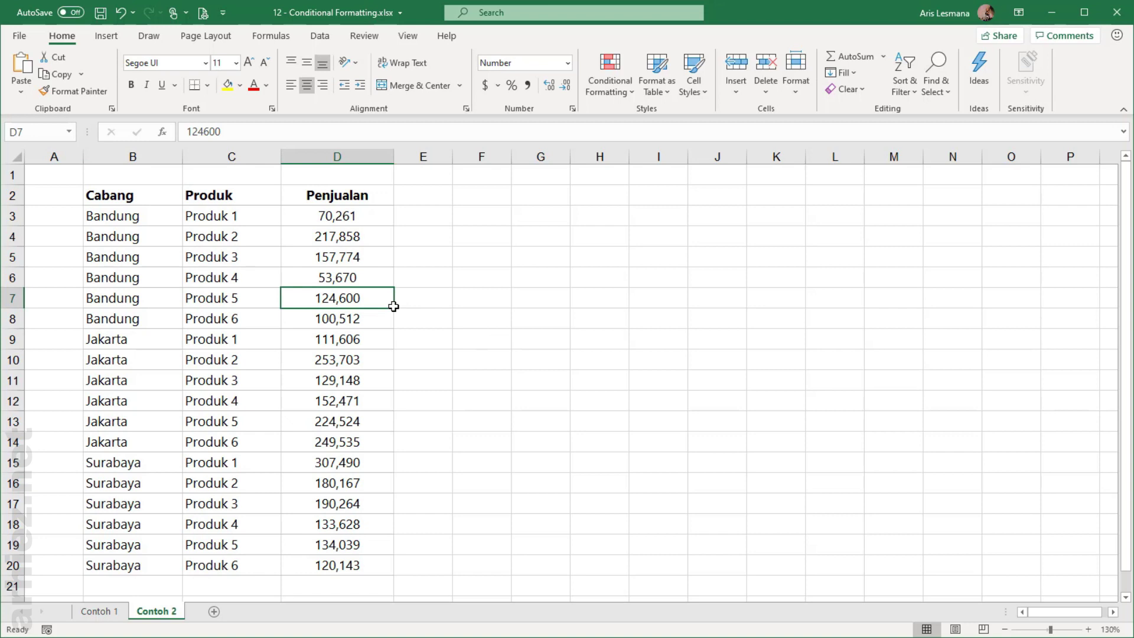
mouse_move(331, 216)
mouse_down()
mouse_move(368, 372)
mouse_move(360, 561)
mouse_up()
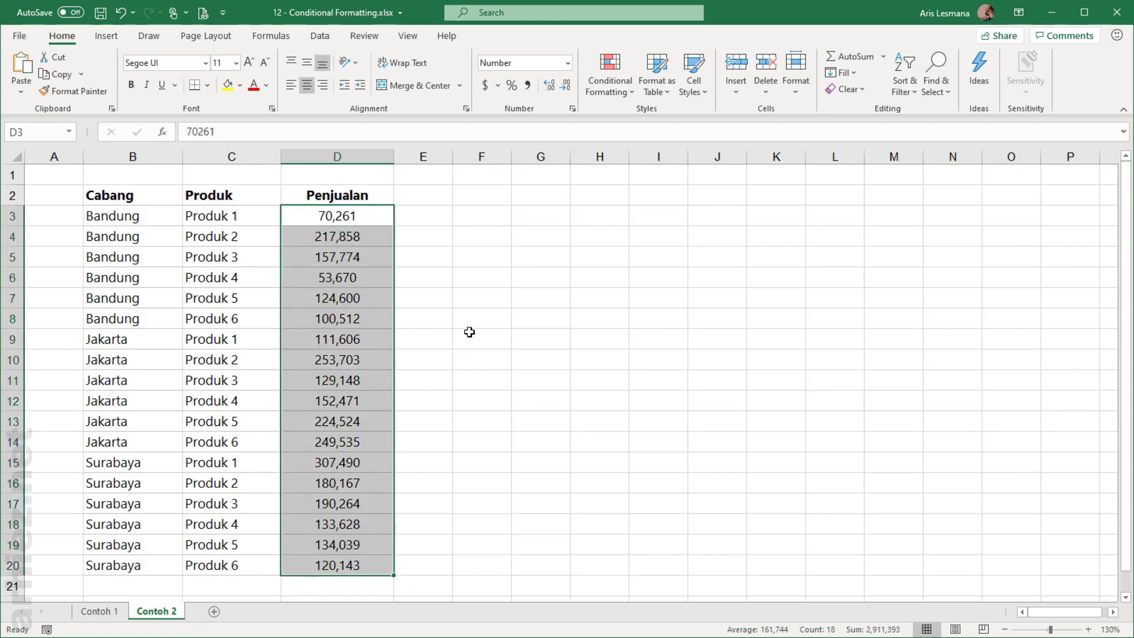
click(469, 332)
click(494, 261)
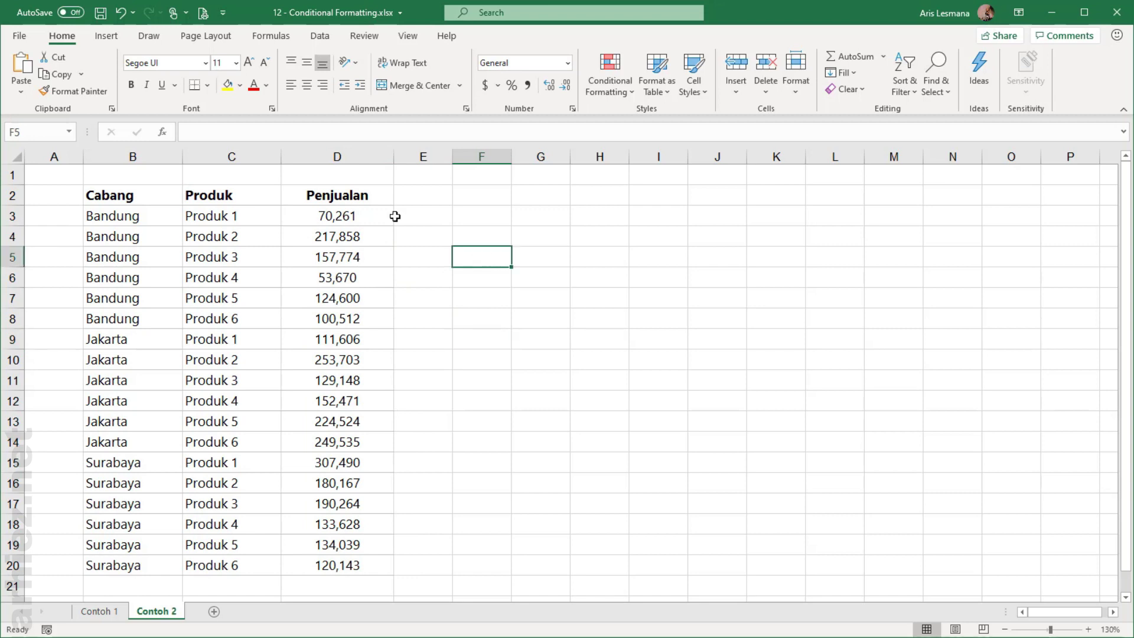
drag(334, 218, 338, 567)
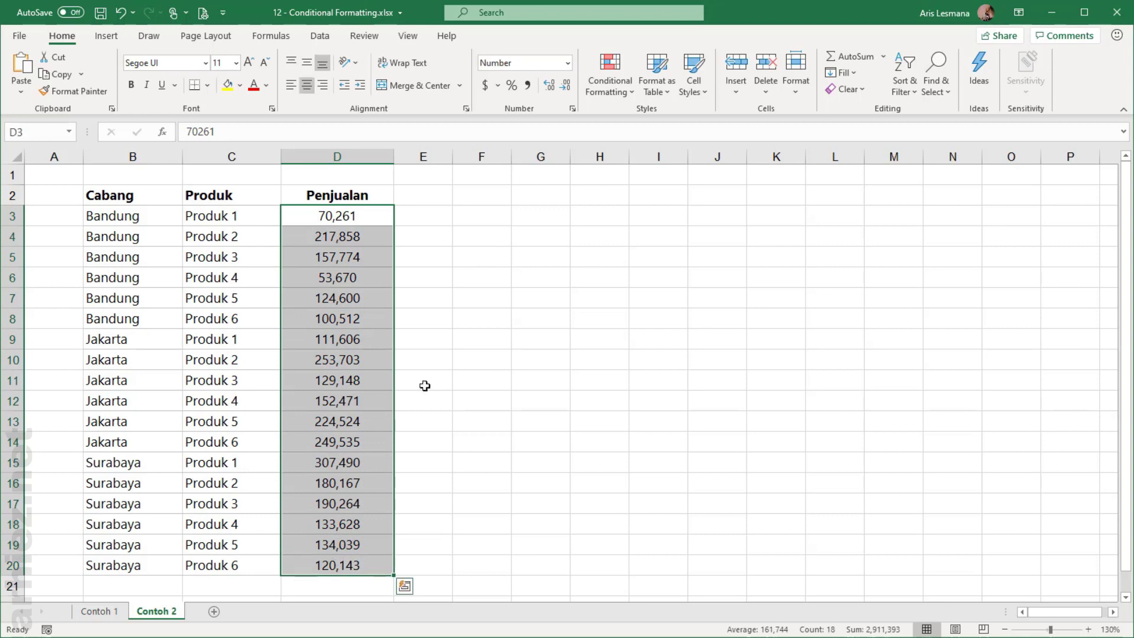
From the Conditional Formatting Rules Manager, start a New Formatting Rule for D3:D20
click(623, 93)
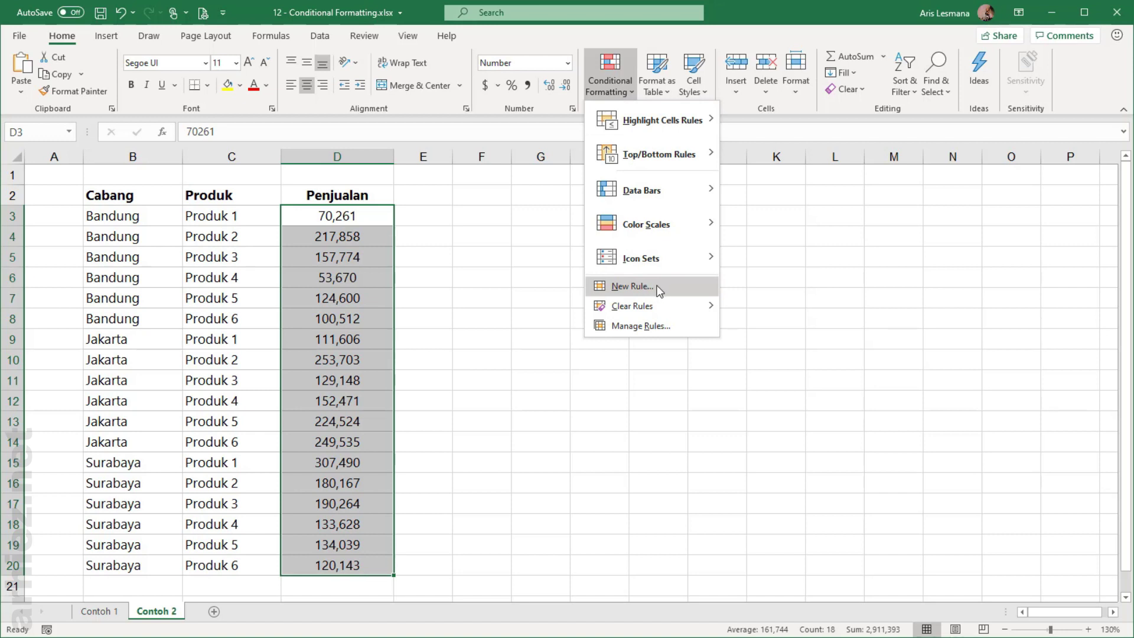
click(657, 323)
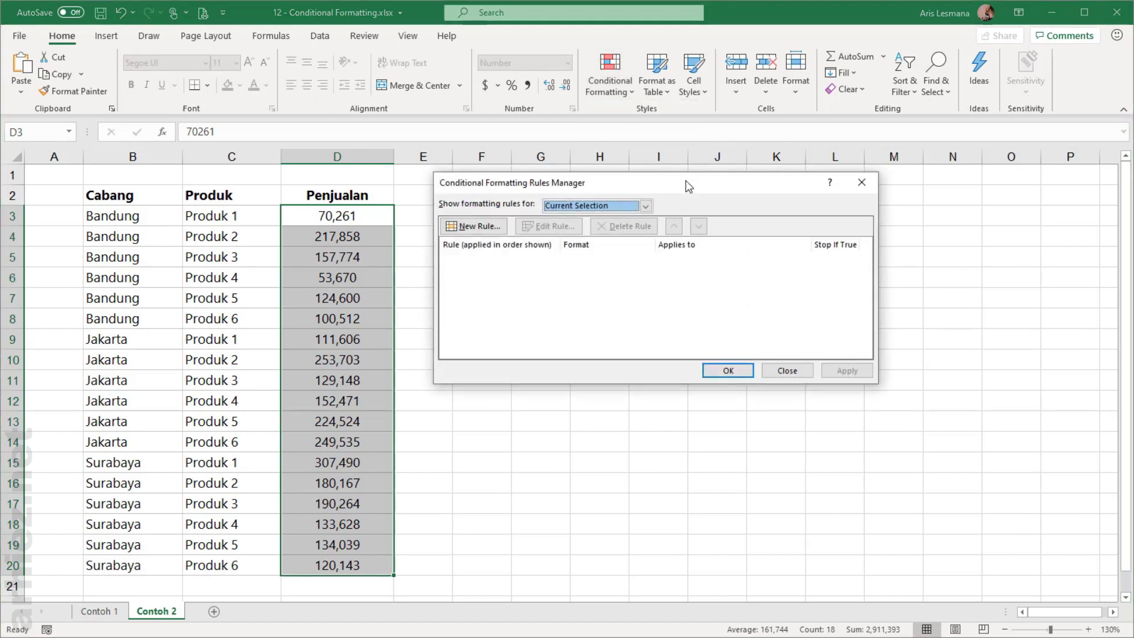
drag(686, 182, 694, 197)
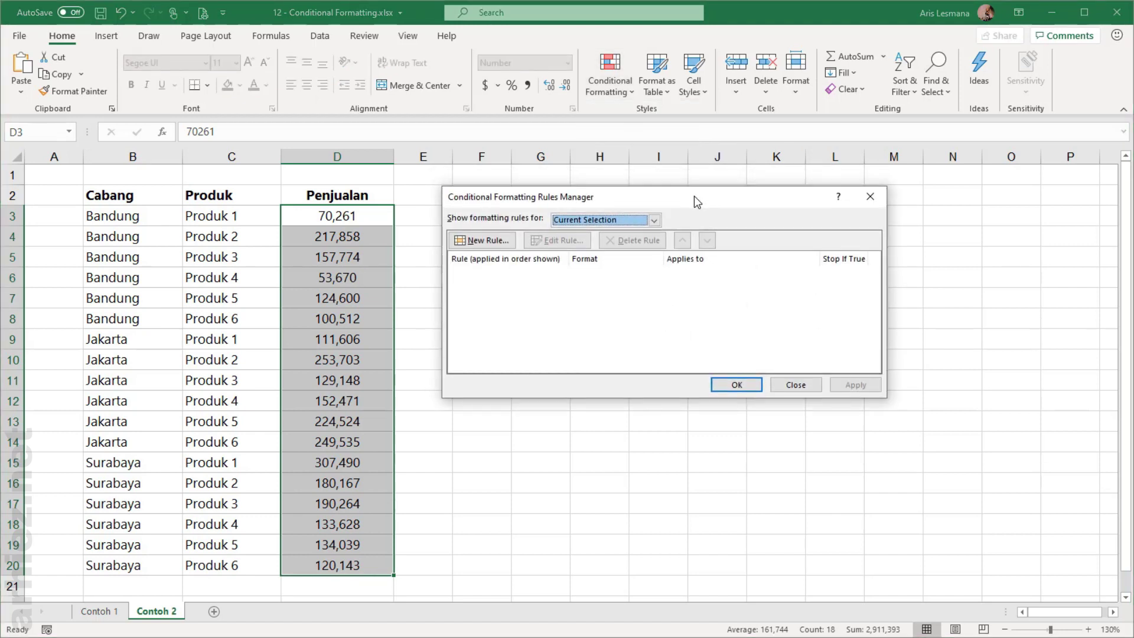
click(496, 241)
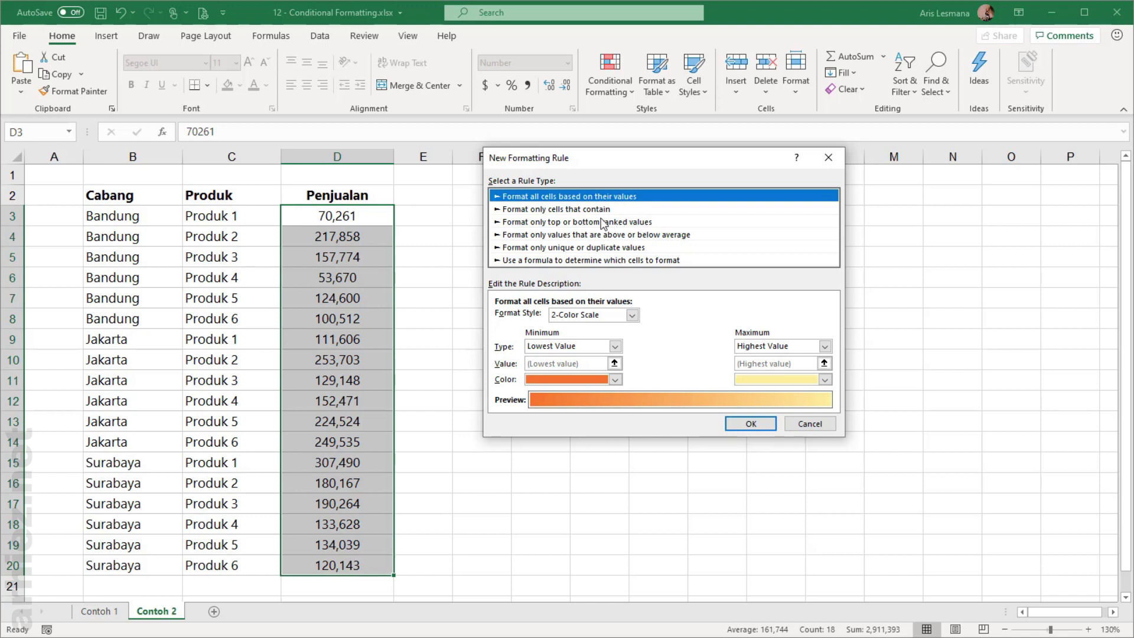
Preview the top/bottom, average, duplicate and formula rule types, then pick 'Format only cells that contain'
click(551, 211)
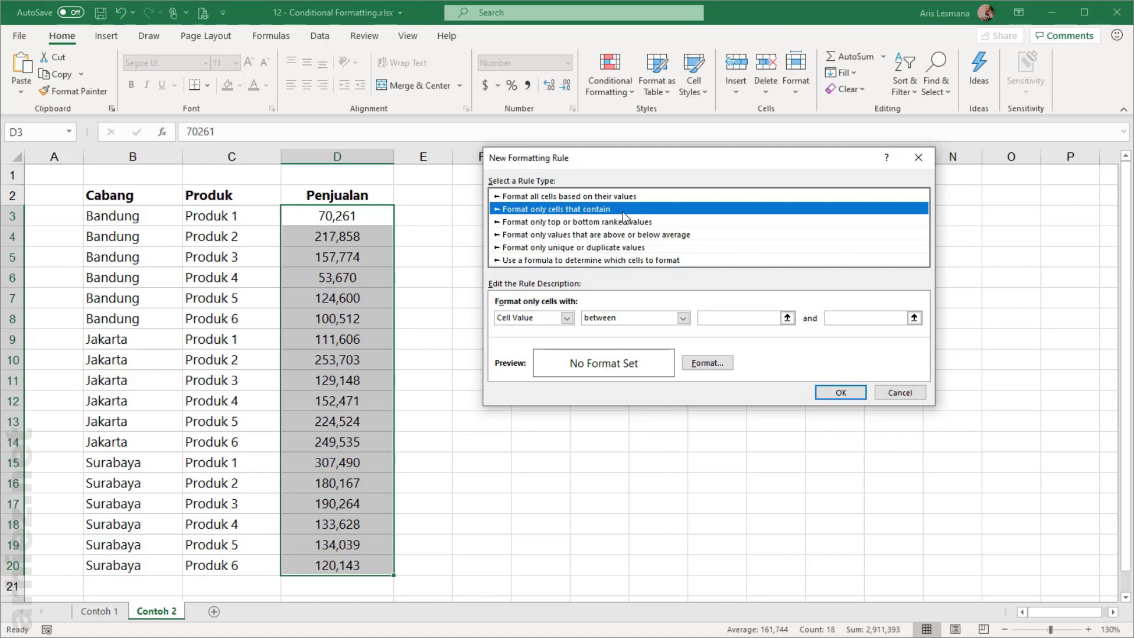
click(625, 223)
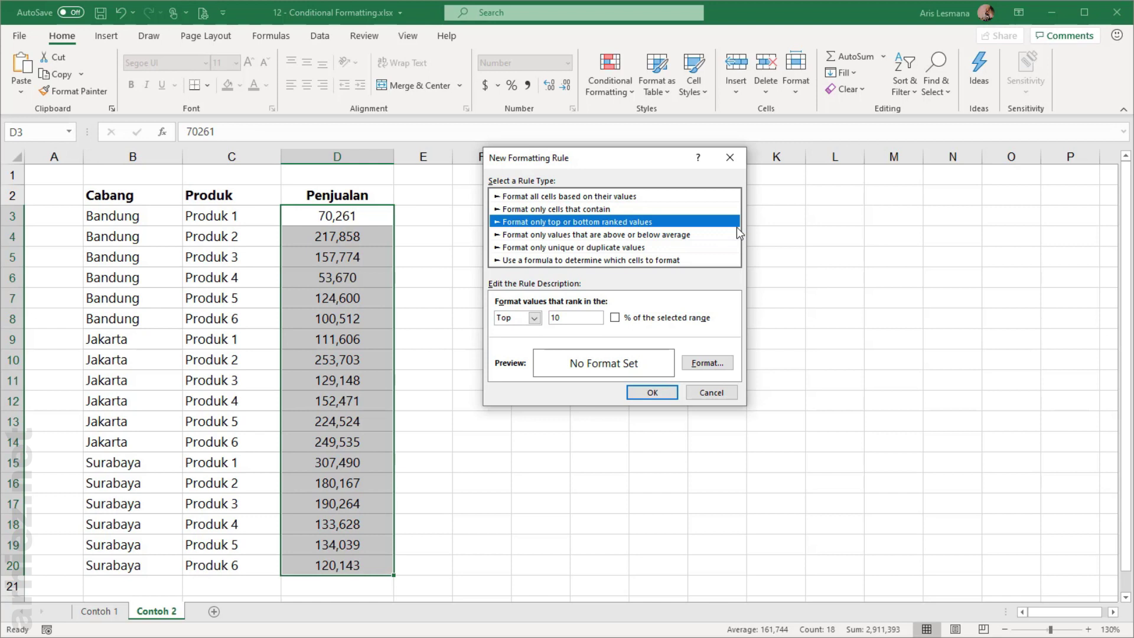
click(670, 235)
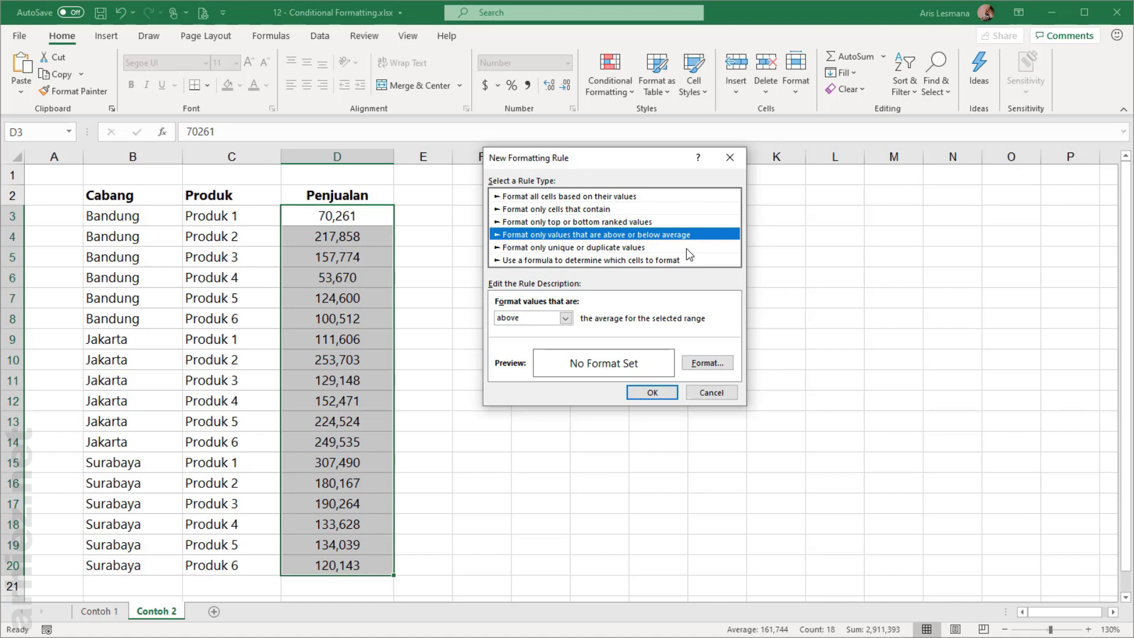
click(614, 247)
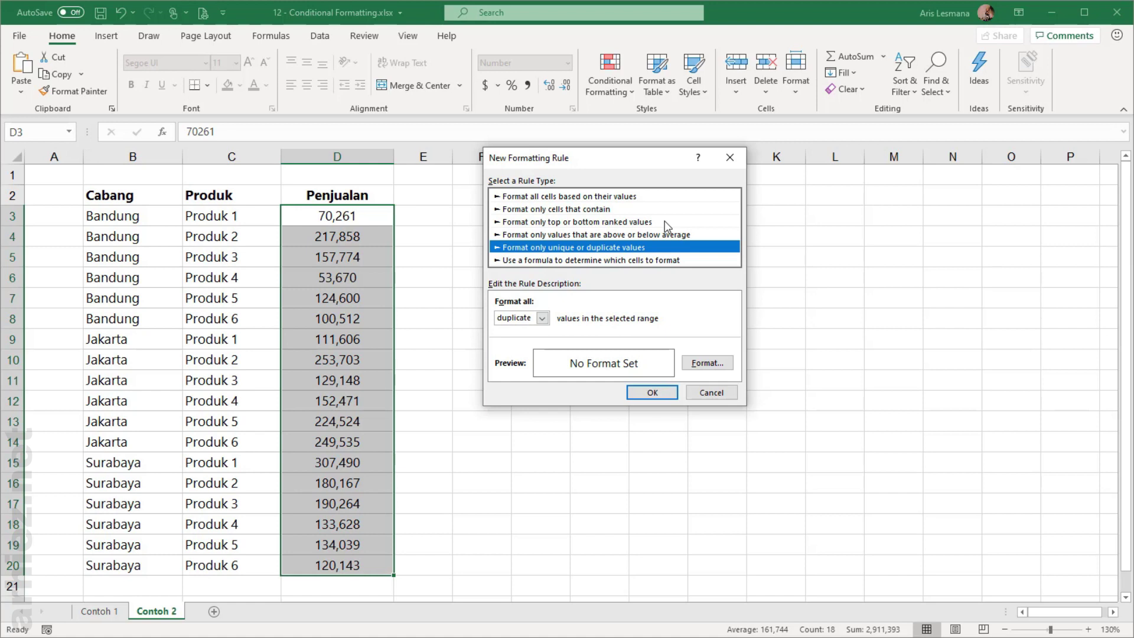
click(630, 259)
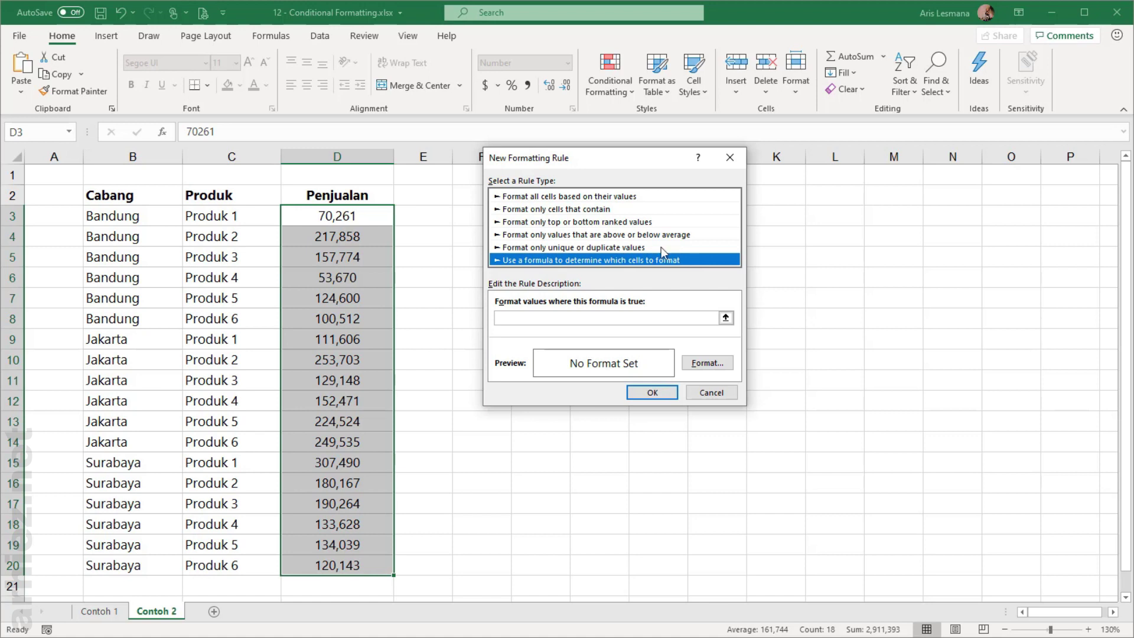
click(596, 210)
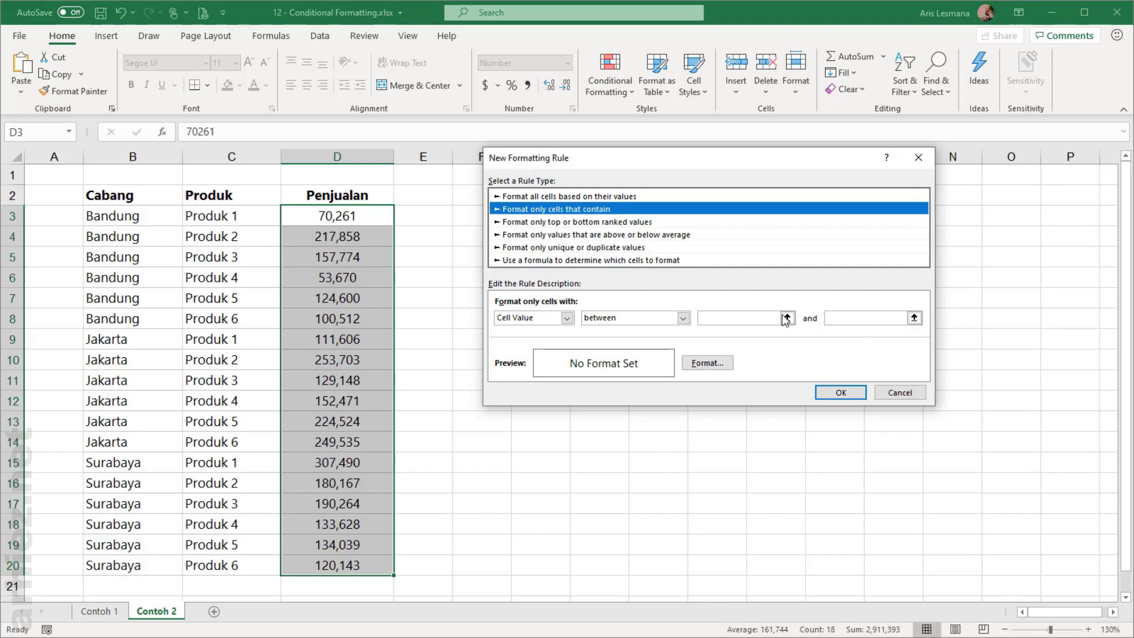
Keep Cell Value 'between' and enter 150000 and 200000 as the bounds
click(566, 316)
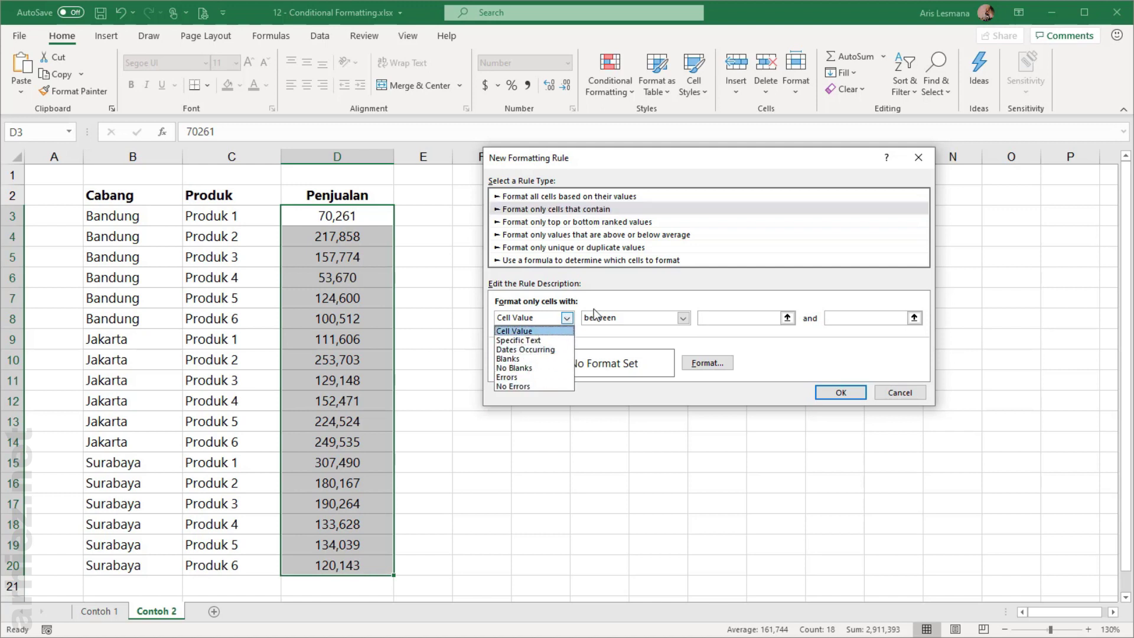
click(538, 324)
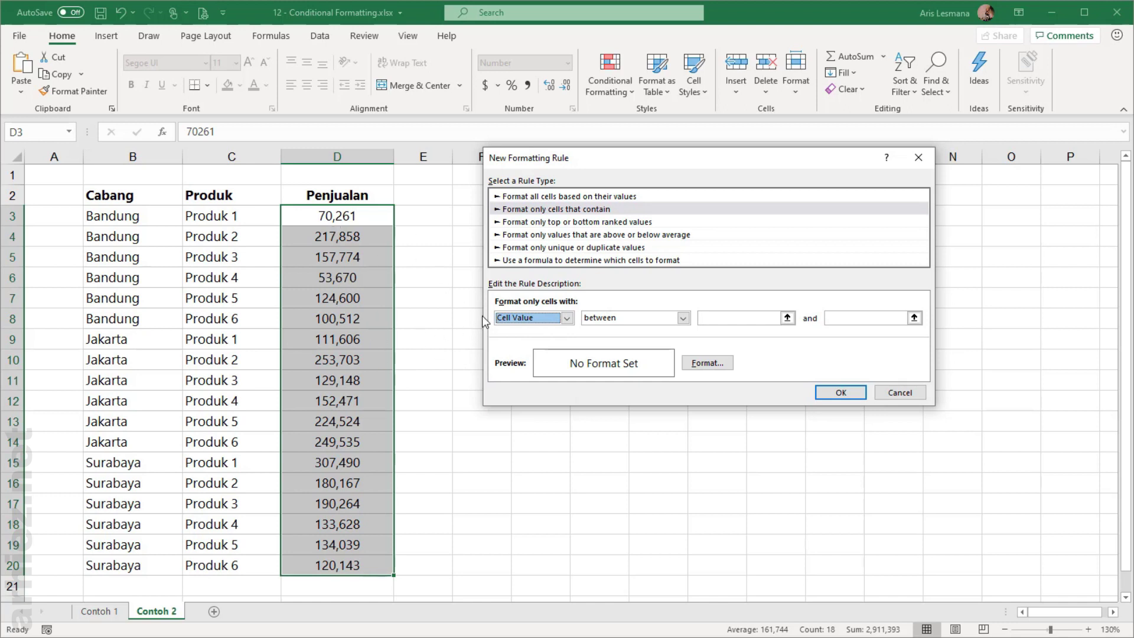
click(684, 319)
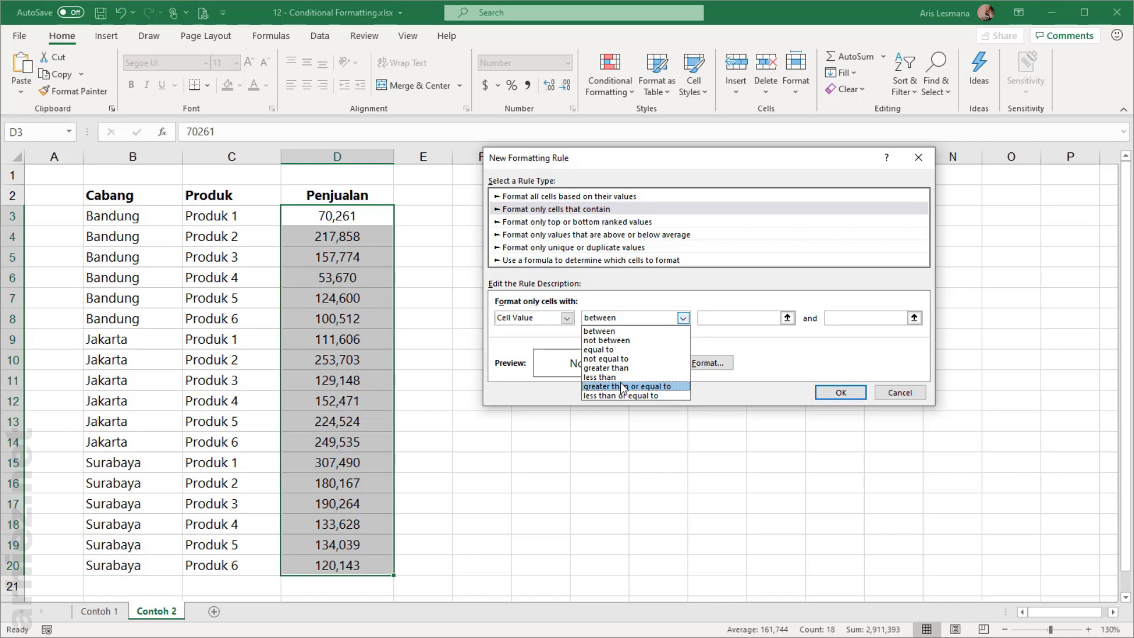
click(614, 332)
click(719, 319)
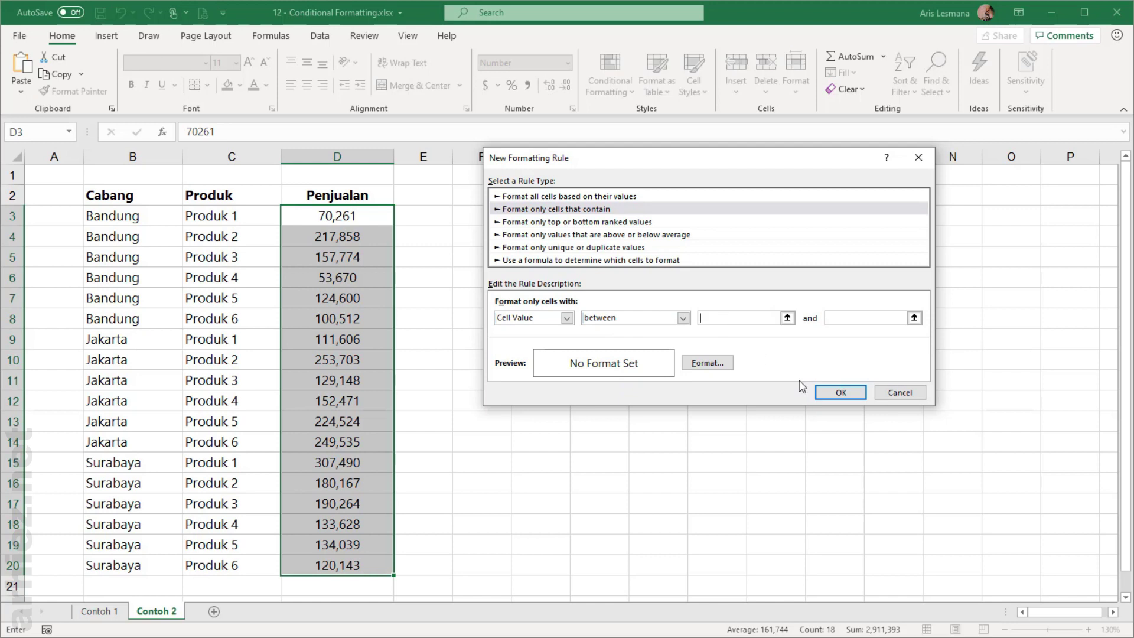
text(150)
text(000)
text(2)
text(00)
text(000)
Give the between 150000–200000 rule a yellow fill and apply it to the Penjualan column
click(707, 363)
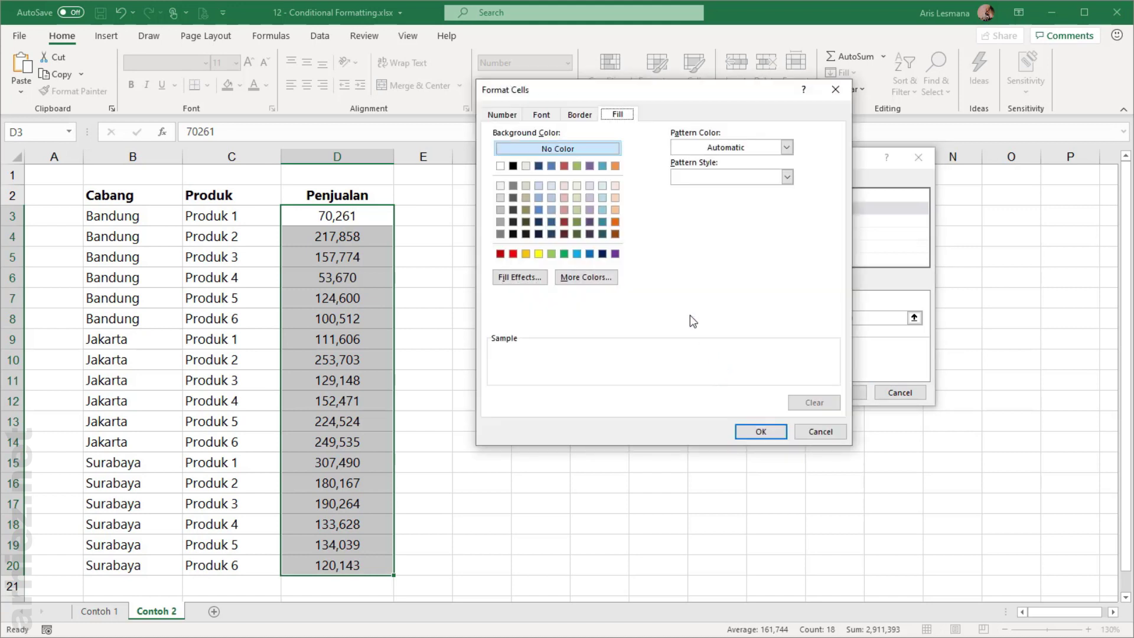
click(539, 254)
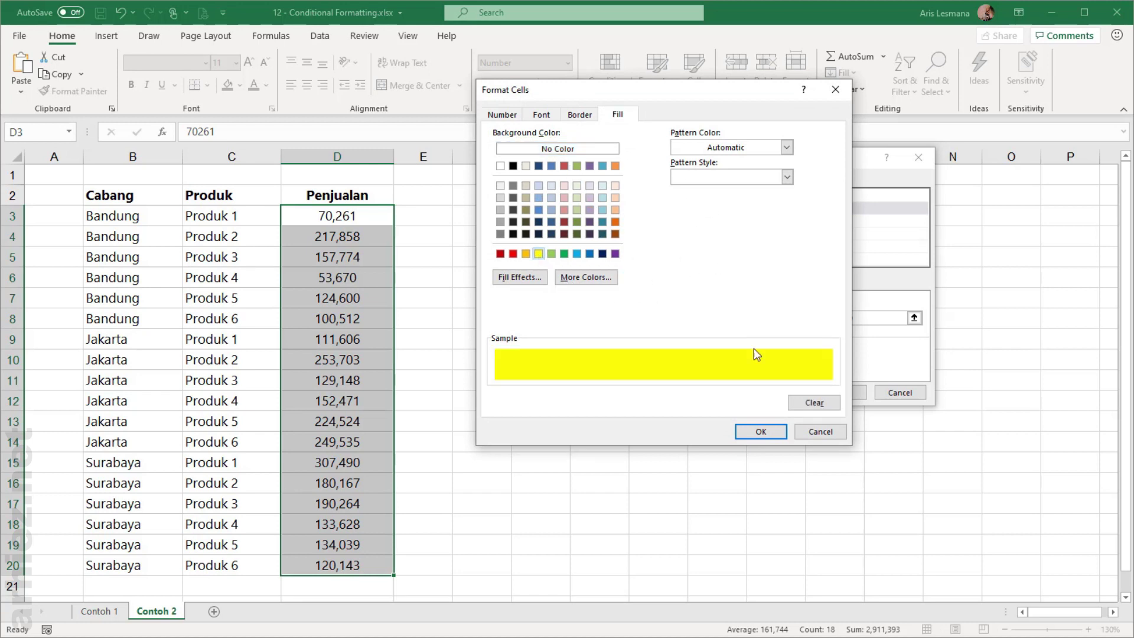
click(761, 432)
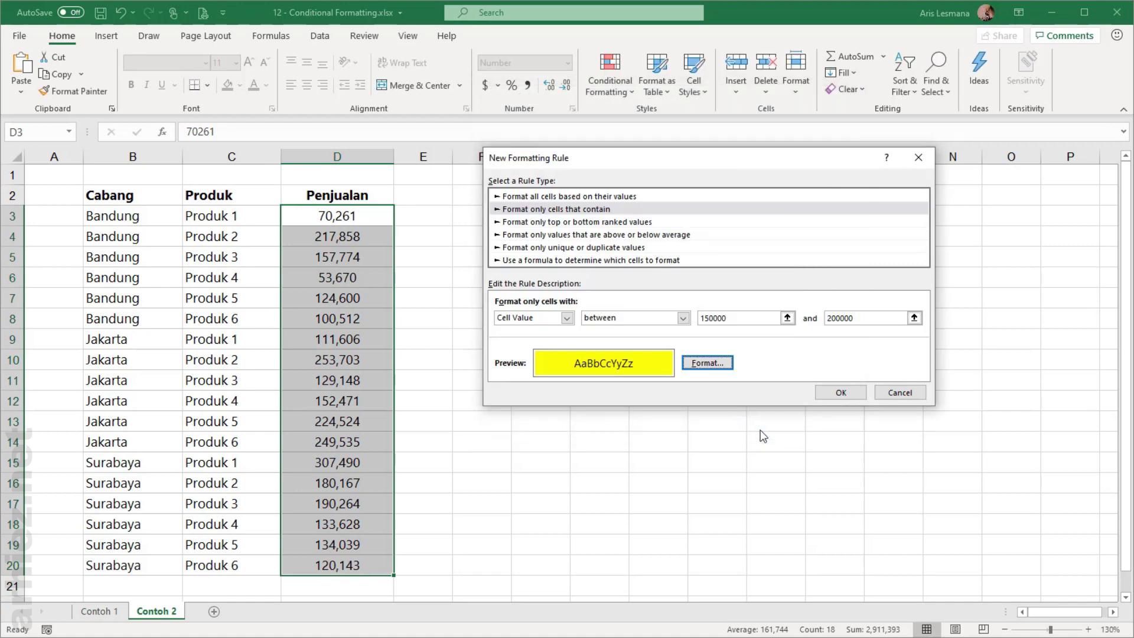
click(847, 388)
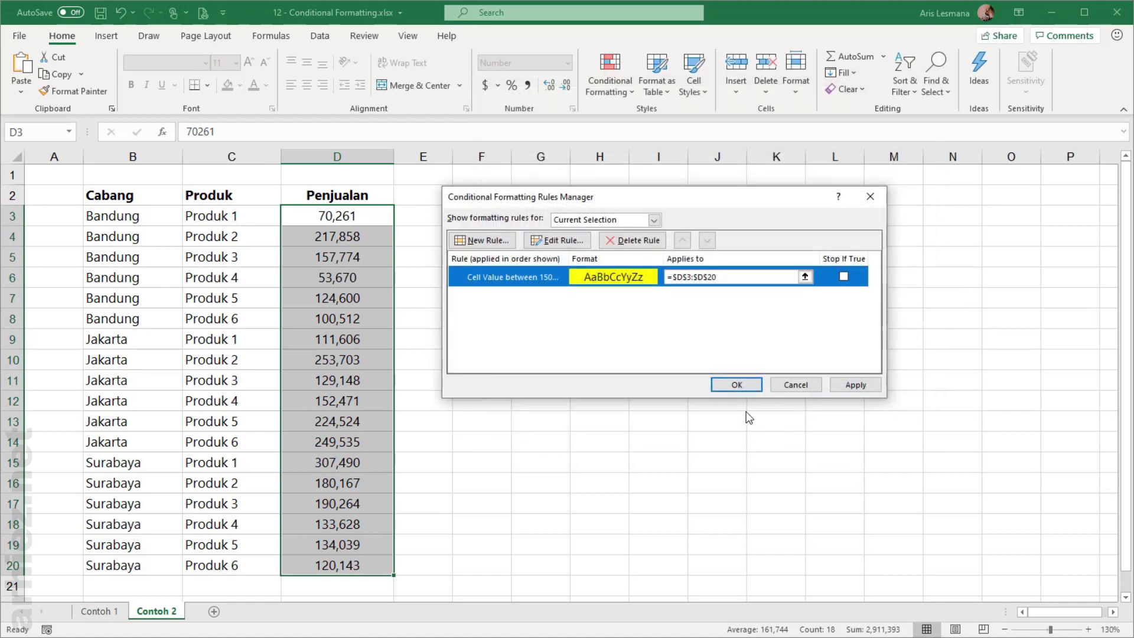
click(745, 390)
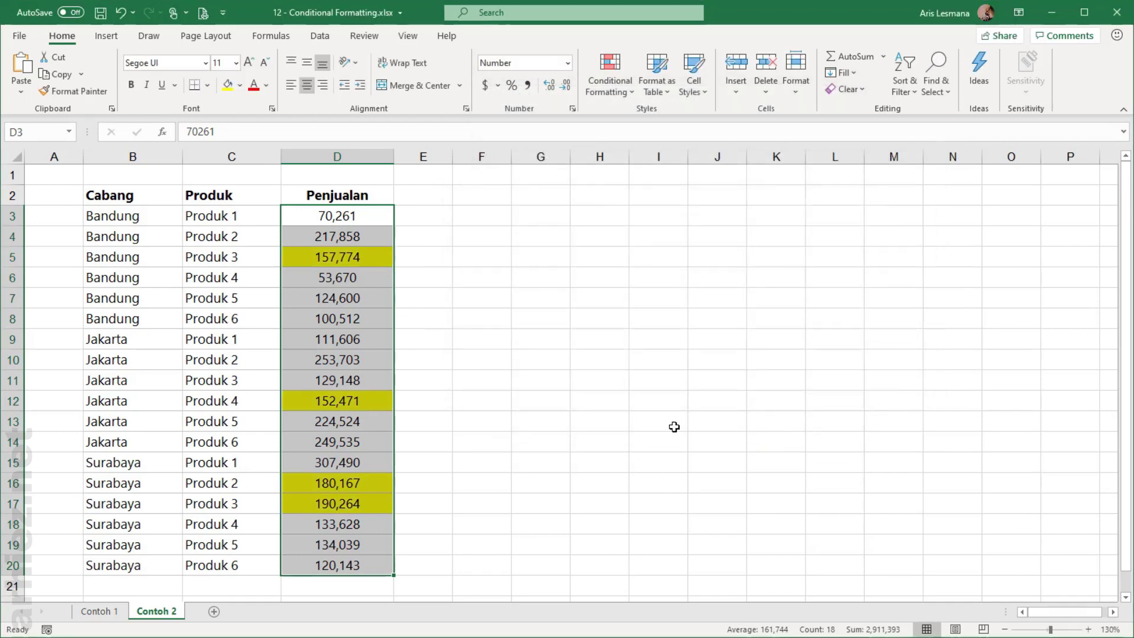
click(573, 392)
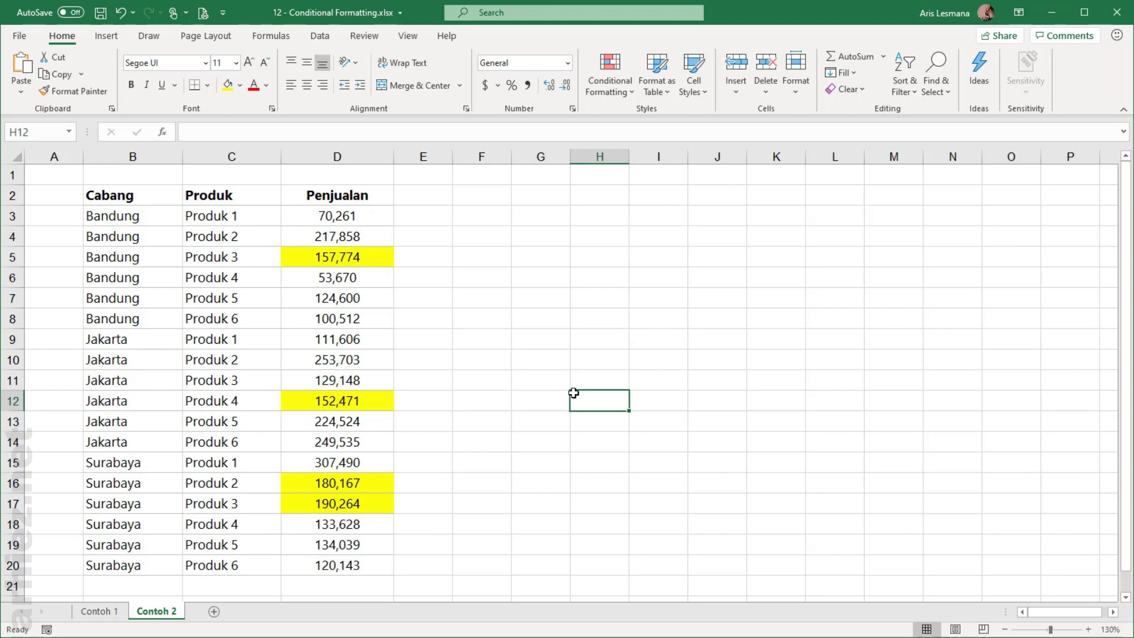
Undo the yellow highlighting with Ctrl+Z and reselect D3:D20
key(ctrl+z)
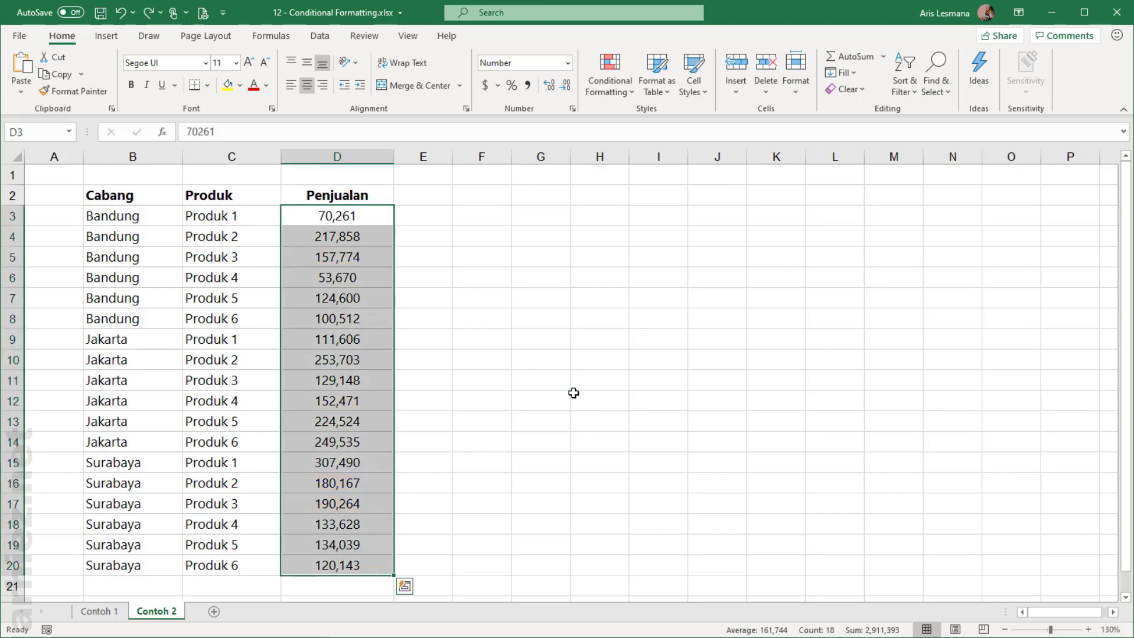
click(489, 303)
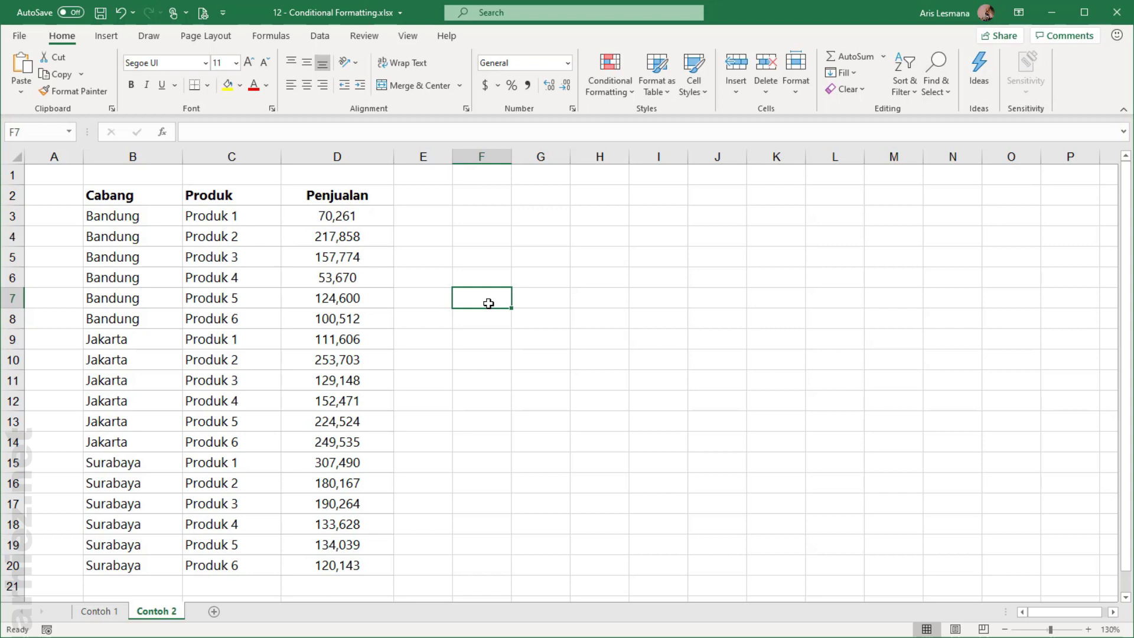
click(509, 259)
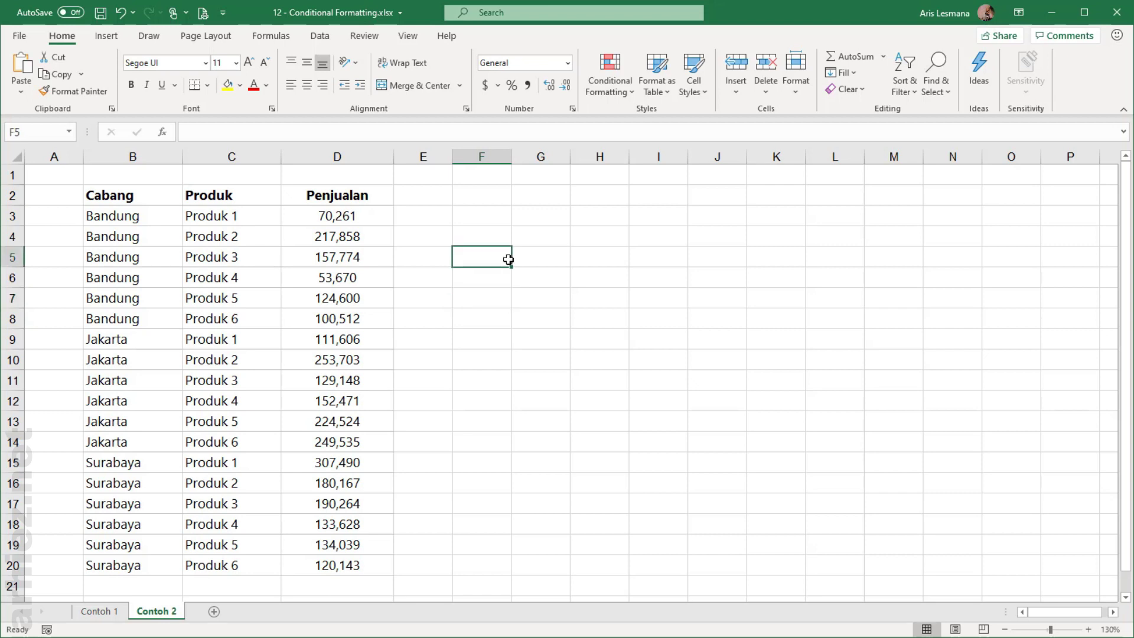
drag(343, 219, 329, 561)
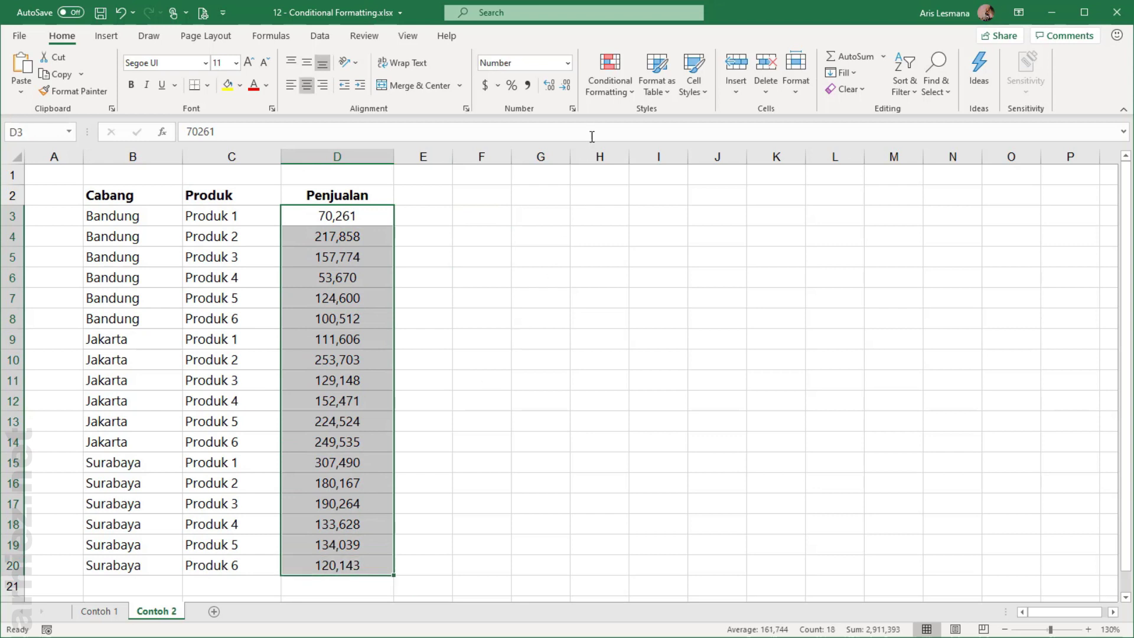
Highlight Penjualan values greater than 200000 with Yellow Fill with Dark Yellow Text
click(619, 91)
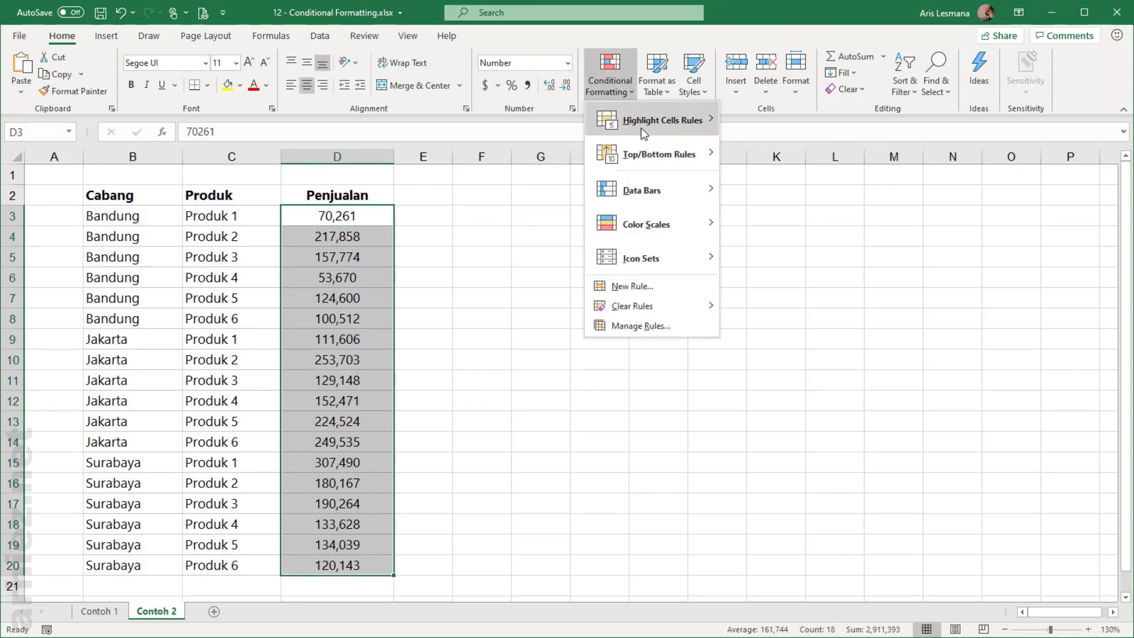
mouse_move(661, 119)
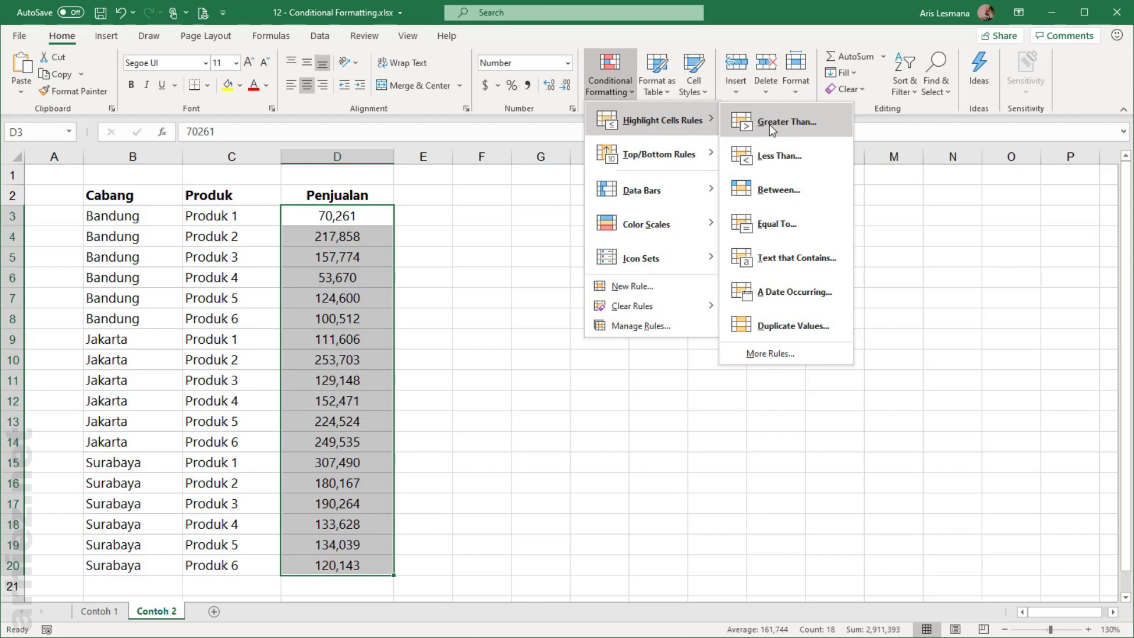
click(775, 124)
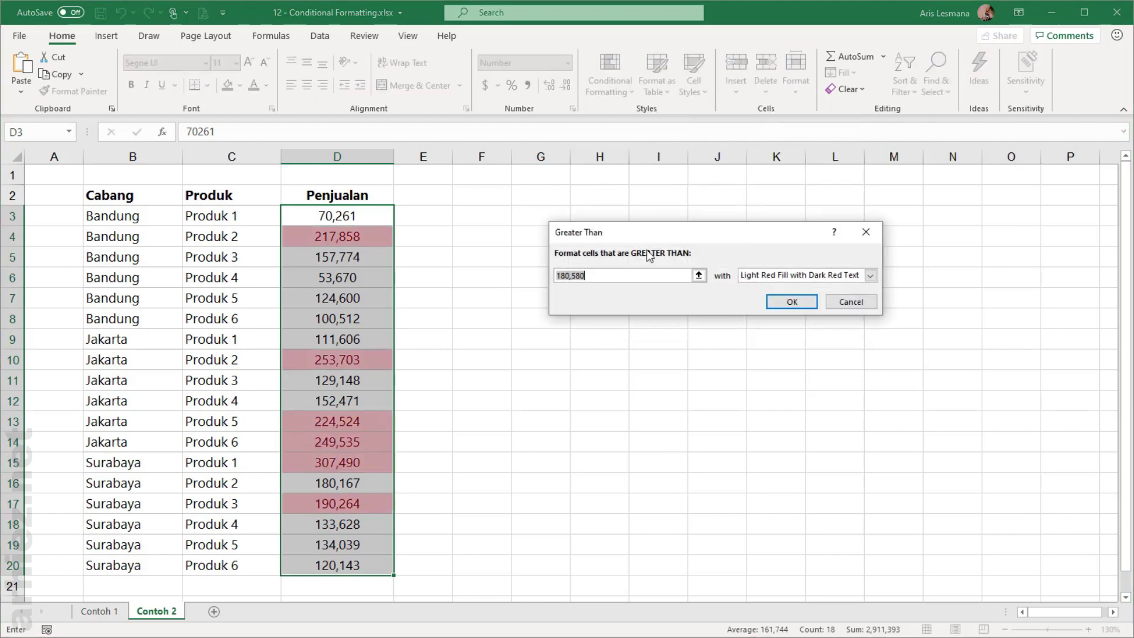
text(200000)
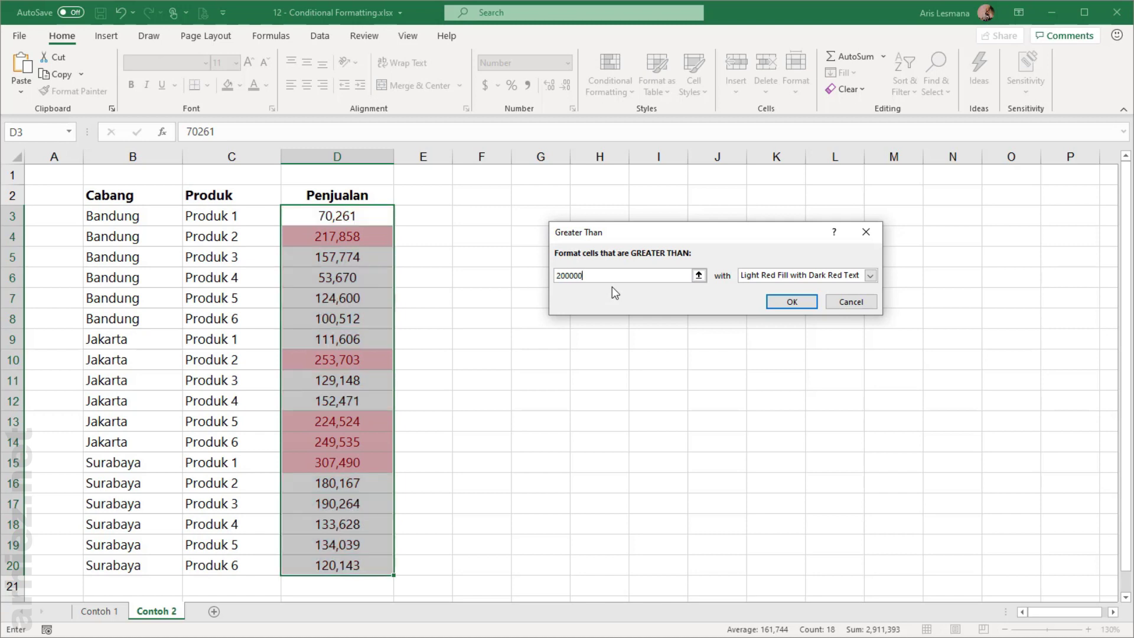
click(870, 275)
click(780, 297)
click(780, 308)
click(564, 343)
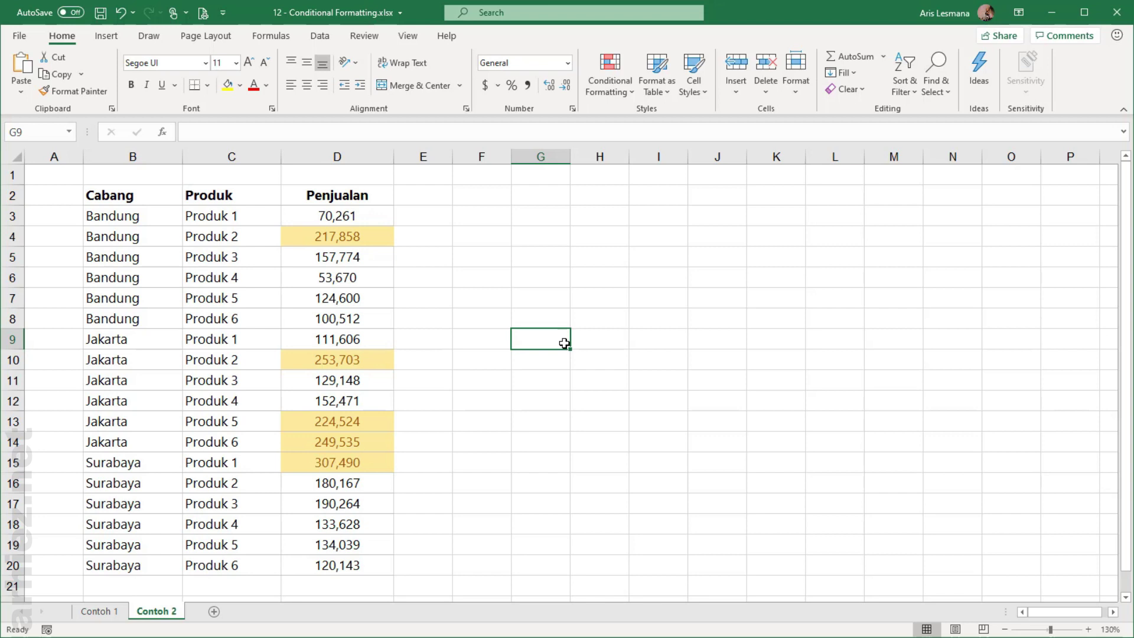
Select the Bandung Produk 2, Jakarta Produk 2 and Jakarta Produk 5 rows to check matches
drag(140, 235, 331, 236)
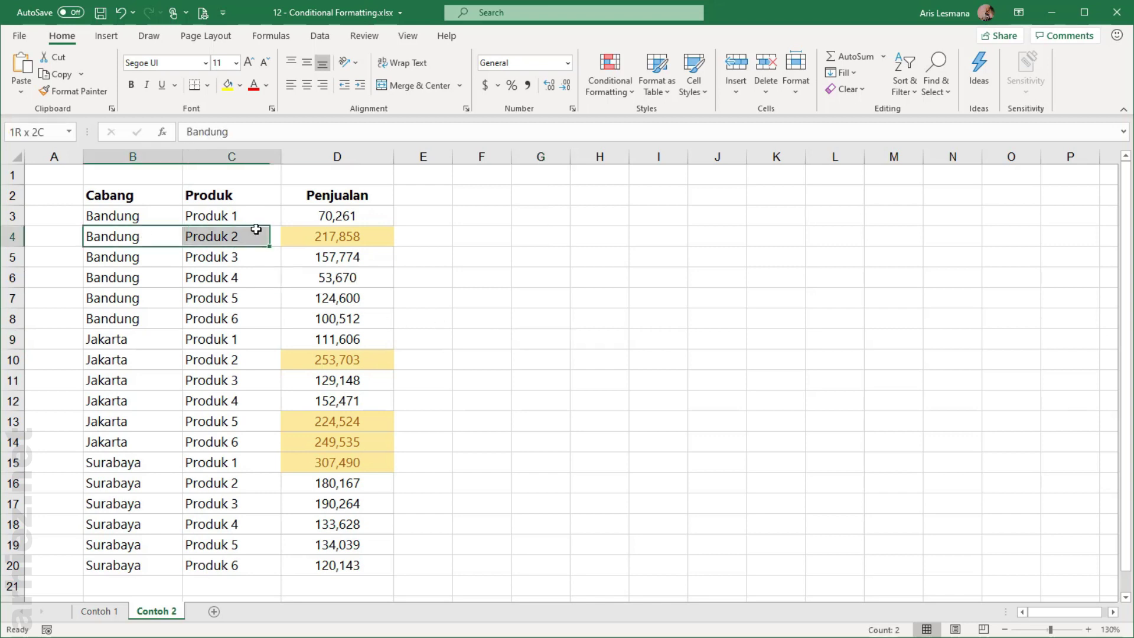
drag(112, 360, 331, 360)
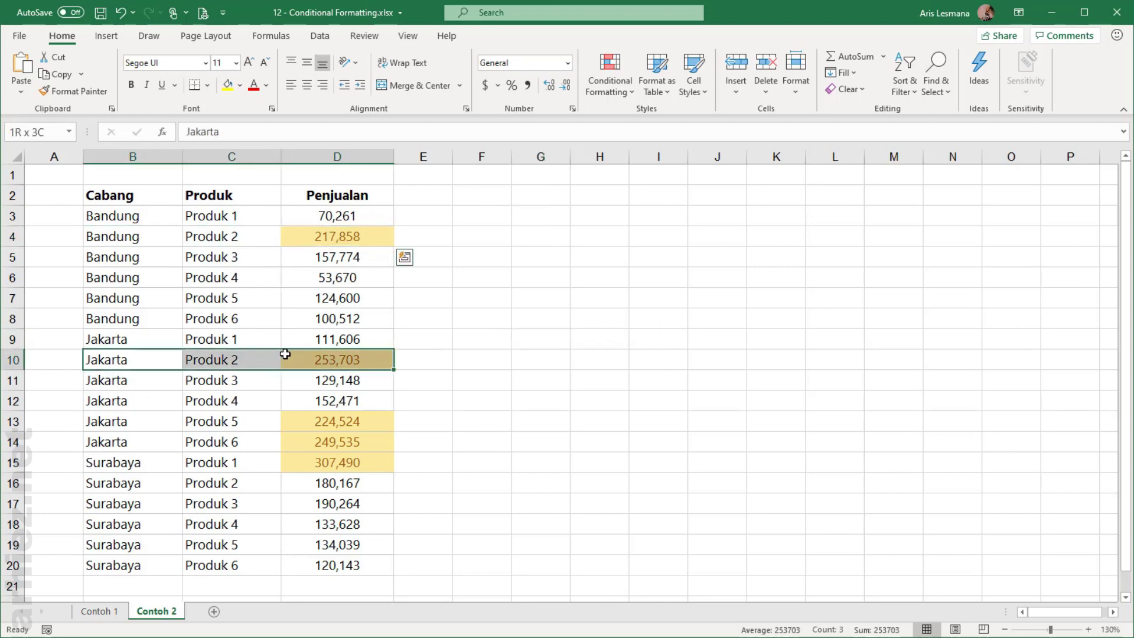
drag(108, 423, 331, 422)
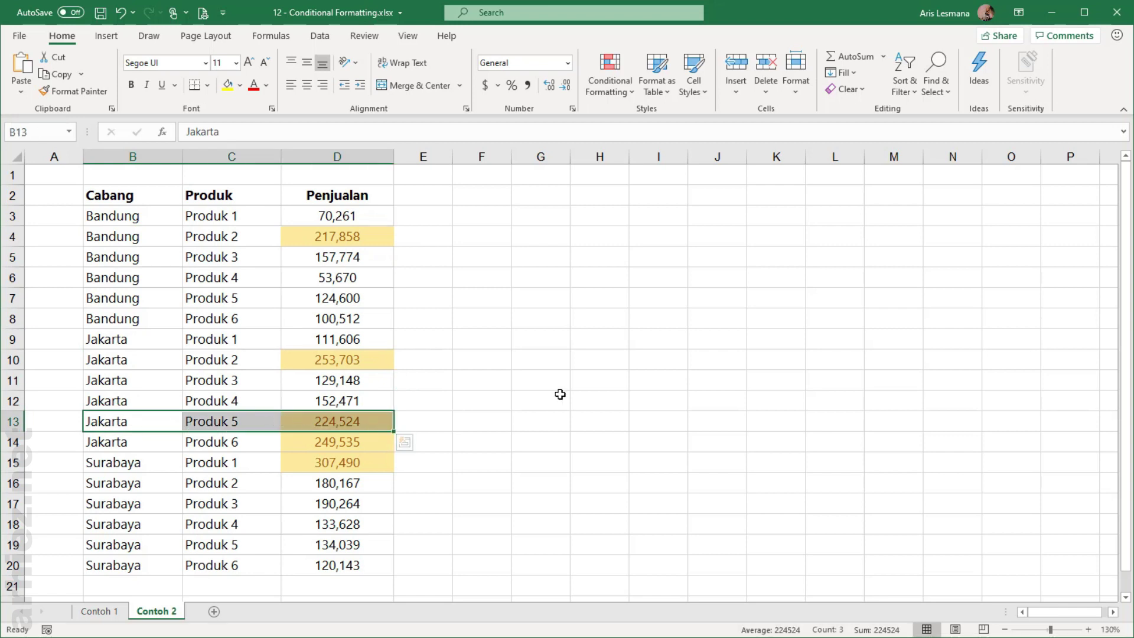
click(484, 320)
Undo the greater-than-200000 highlight and select an empty cell beside the table
key(ctrl+z)
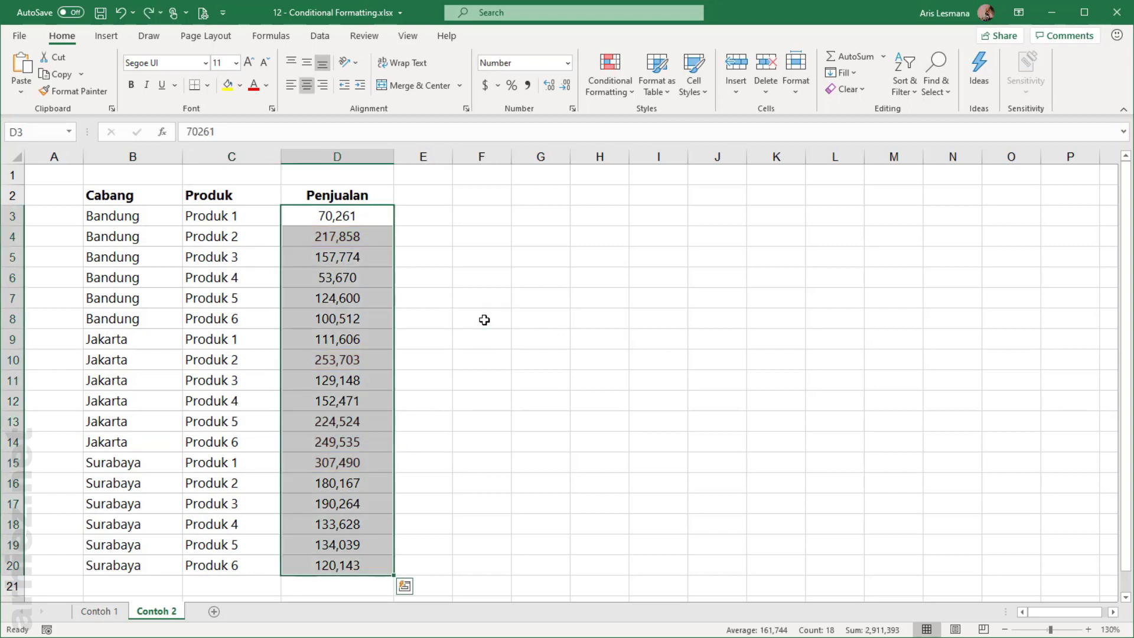
click(490, 234)
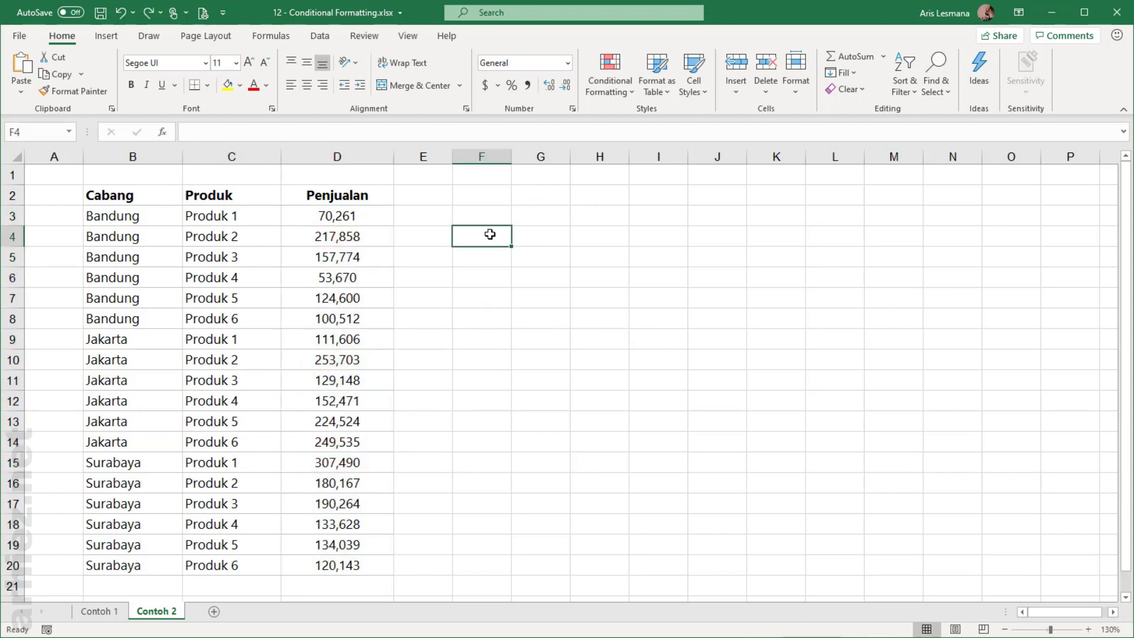
click(430, 298)
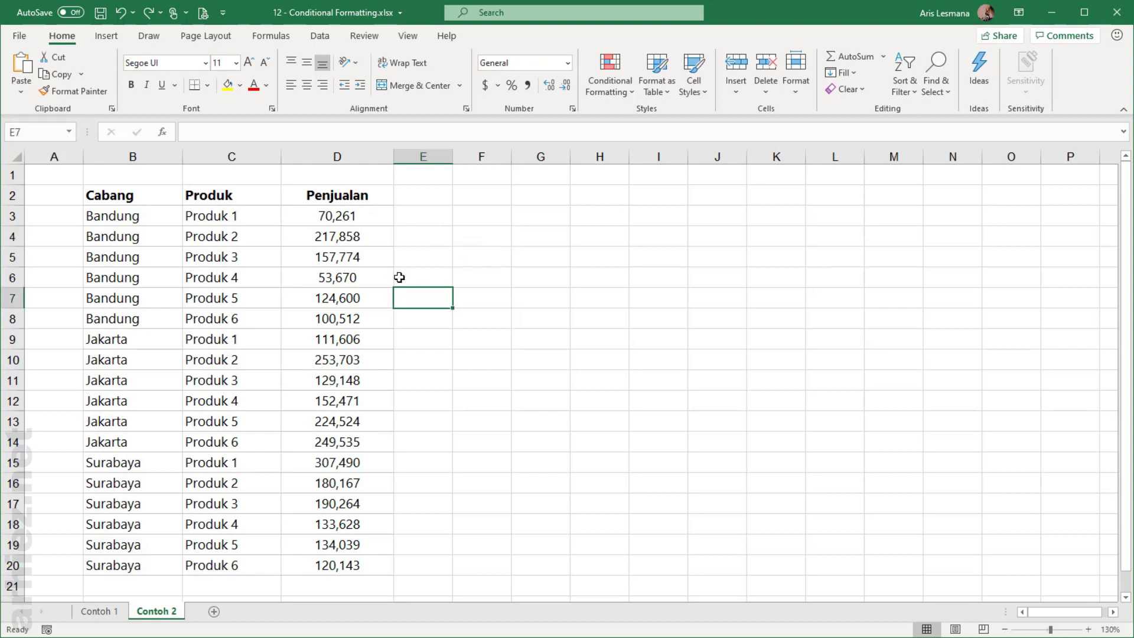
drag(341, 215, 340, 358)
click(461, 300)
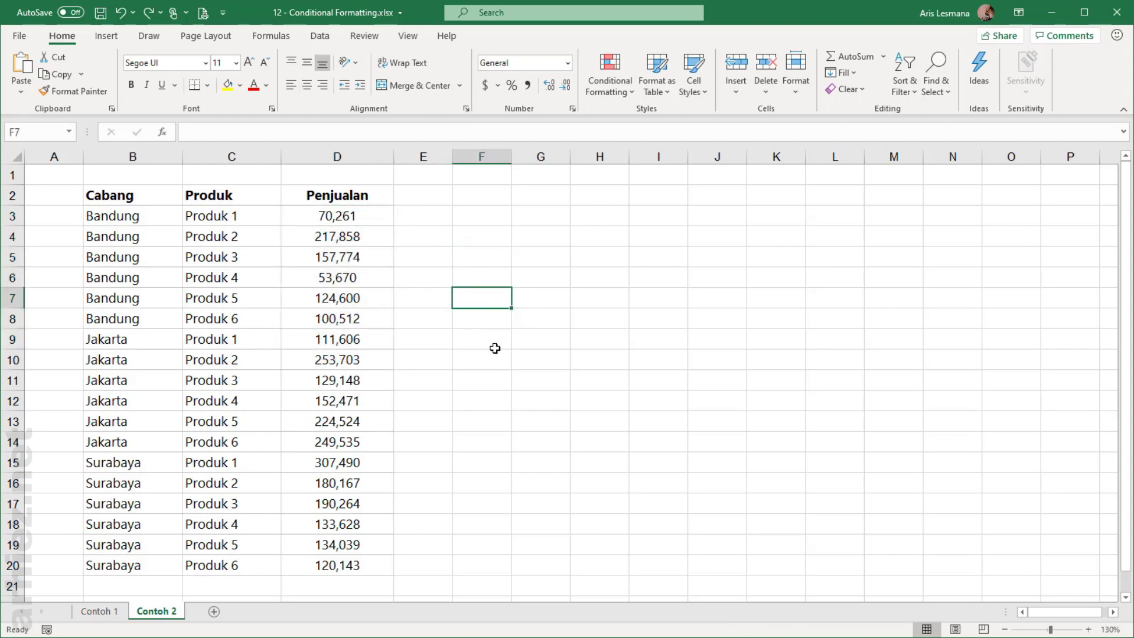
click(430, 314)
click(430, 270)
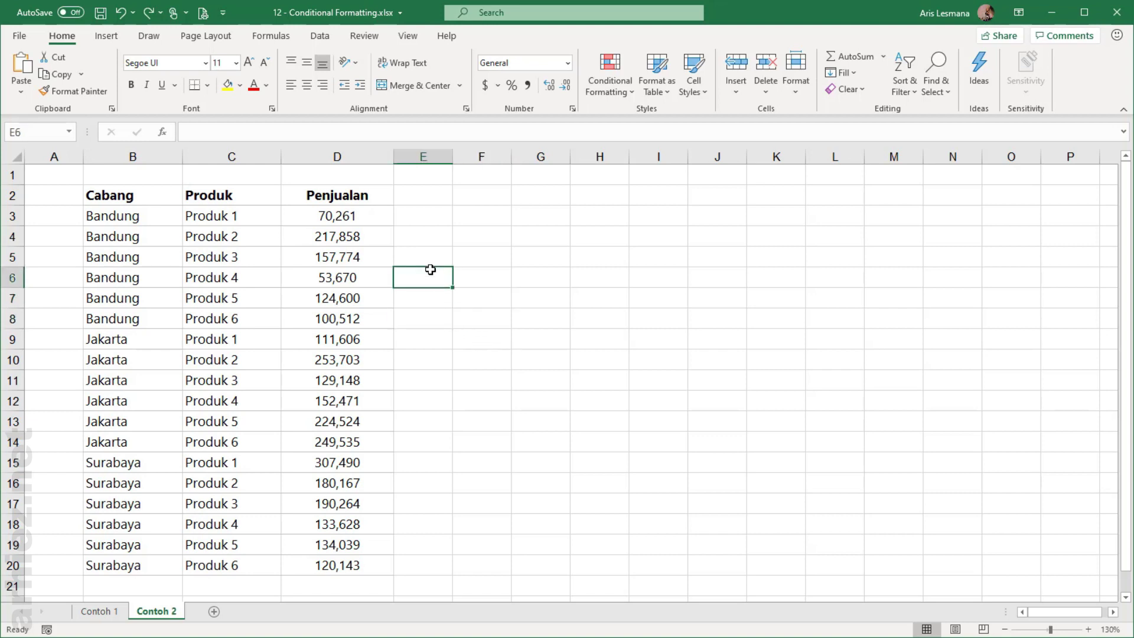
In the Rules Manager showing This Worksheet, begin a New Rule
click(612, 88)
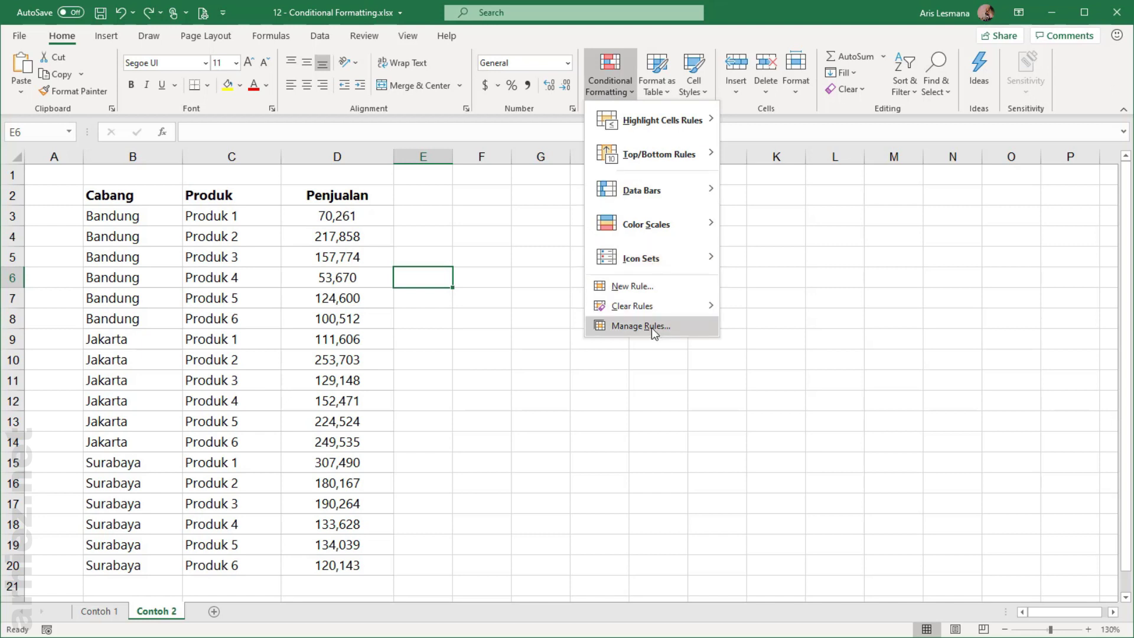
click(651, 328)
drag(799, 177, 697, 175)
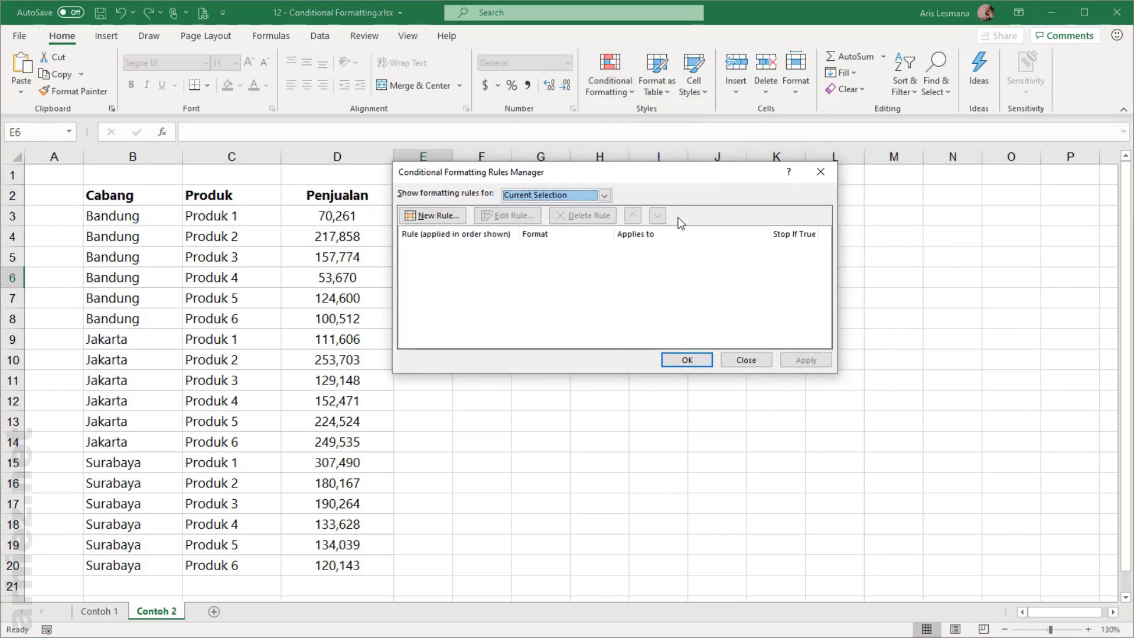
click(604, 195)
click(578, 218)
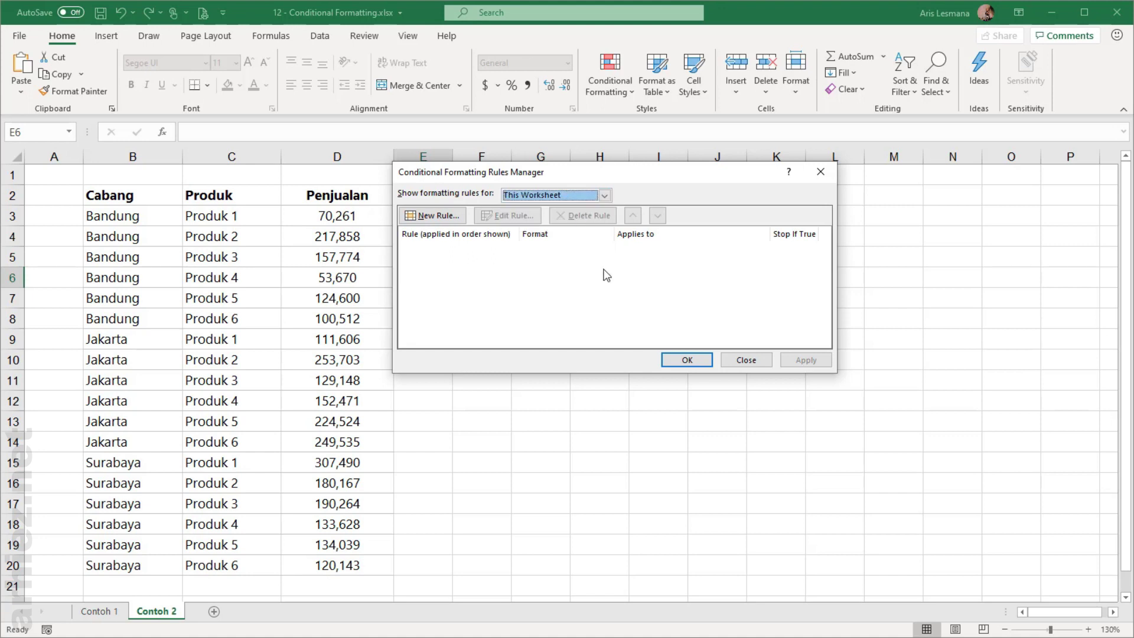
click(442, 216)
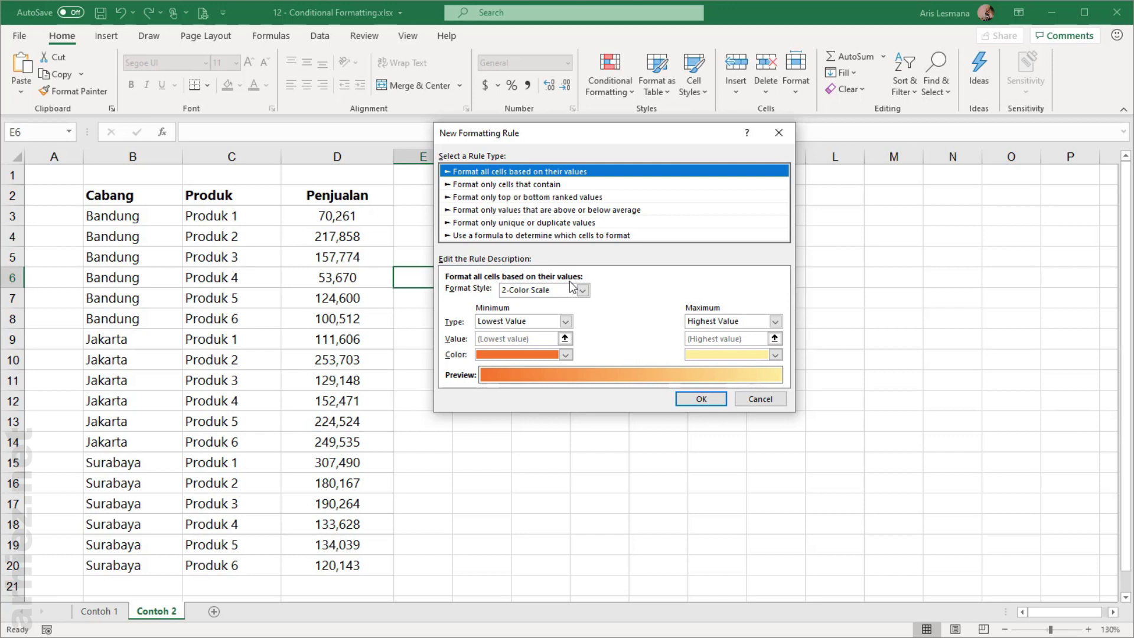
Choose a formula rule, enter =$D3>200000, and give matching cells a yellow fill
click(532, 236)
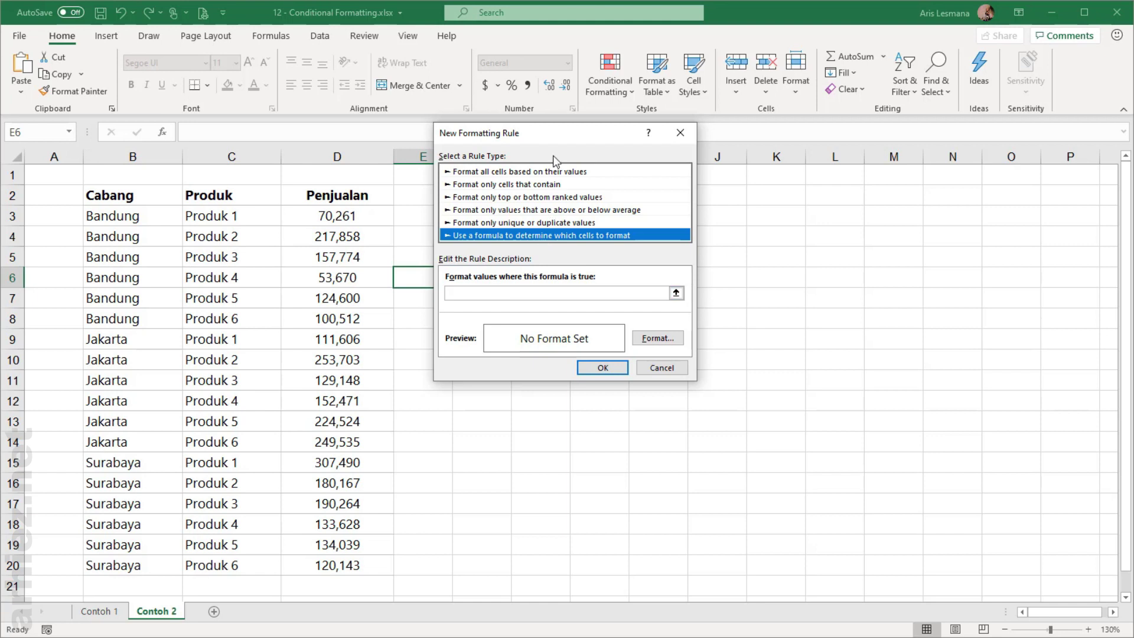
click(471, 295)
text(=$D3)
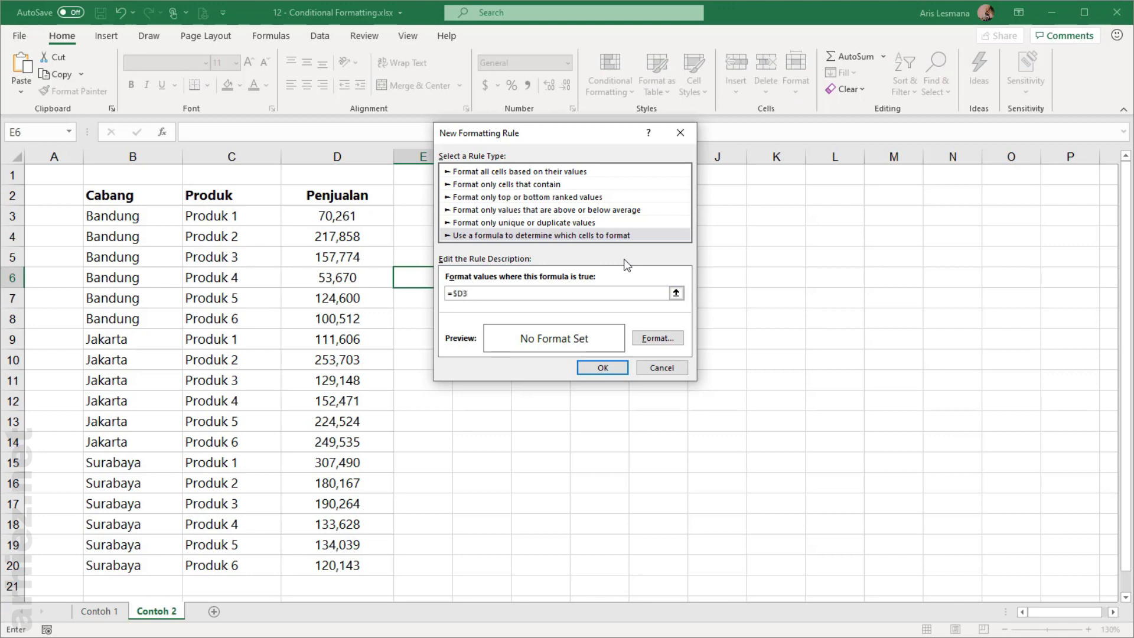
text(>2)
text(00000)
click(652, 338)
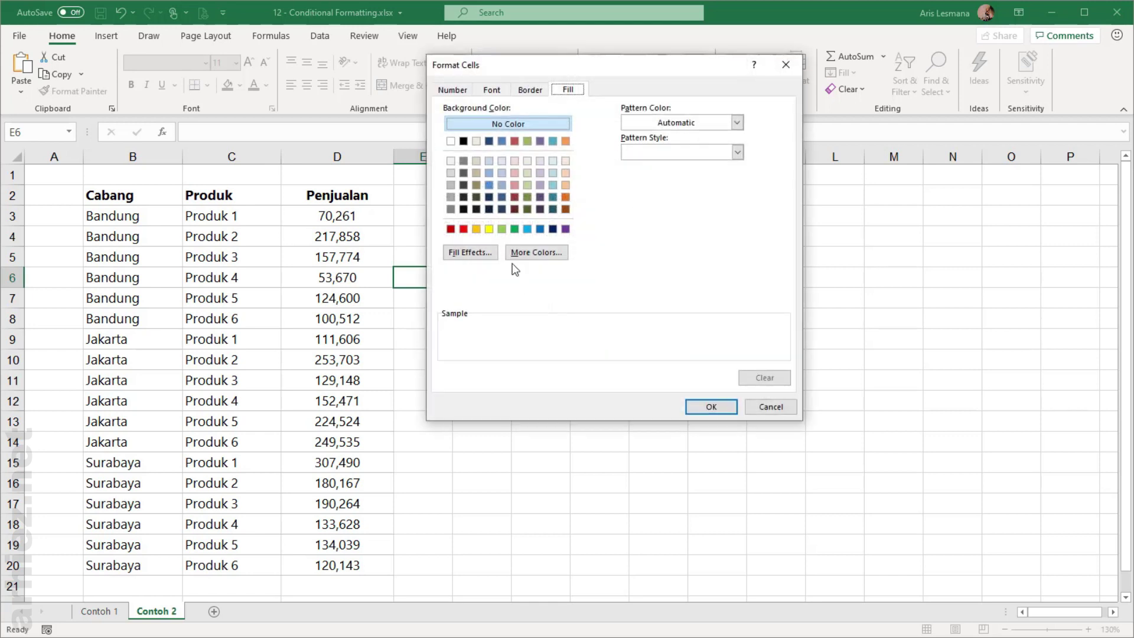
click(489, 229)
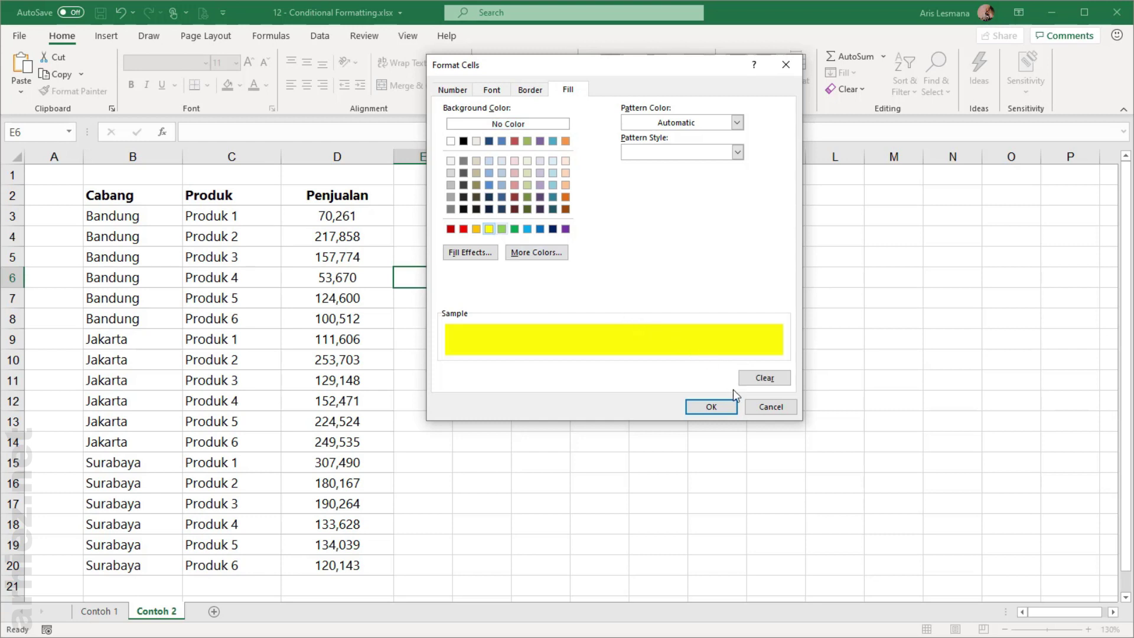
click(722, 406)
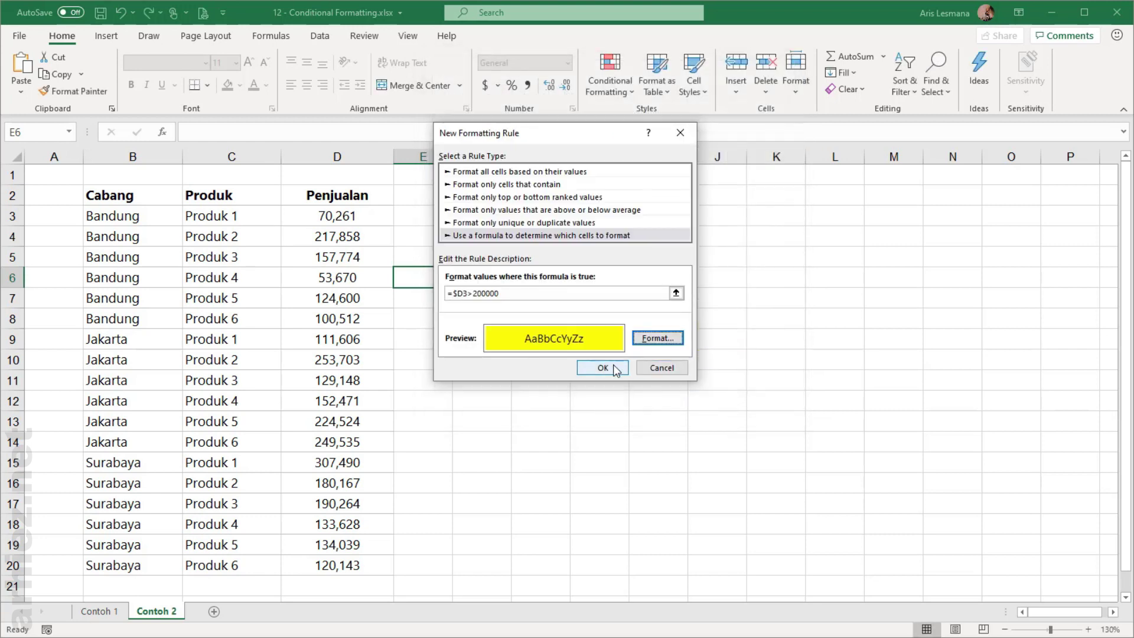
click(613, 369)
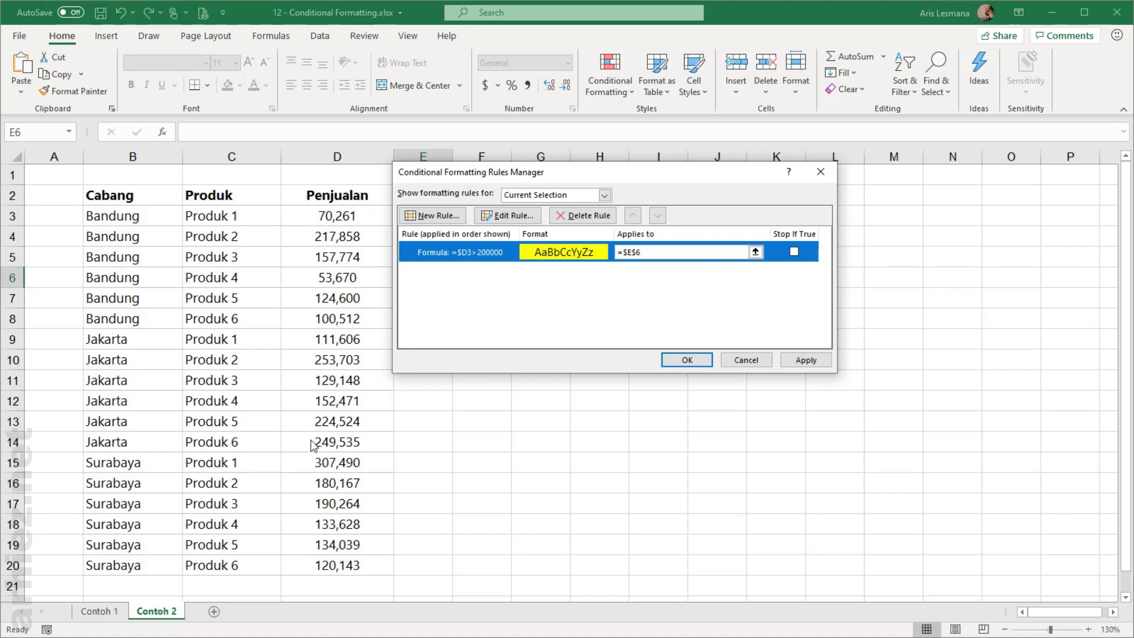
Change the yellow formula rule's Applies to range to B3:D20 and apply it
click(652, 252)
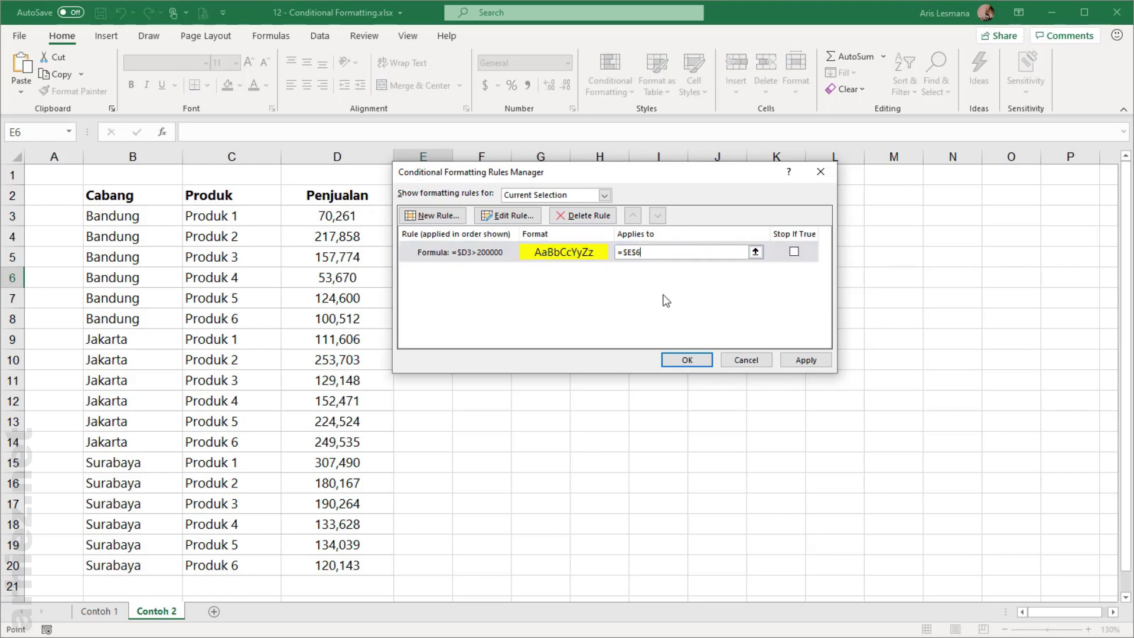
drag(643, 252, 615, 253)
mouse_move(121, 220)
mouse_down()
mouse_move(283, 244)
mouse_move(335, 543)
mouse_up()
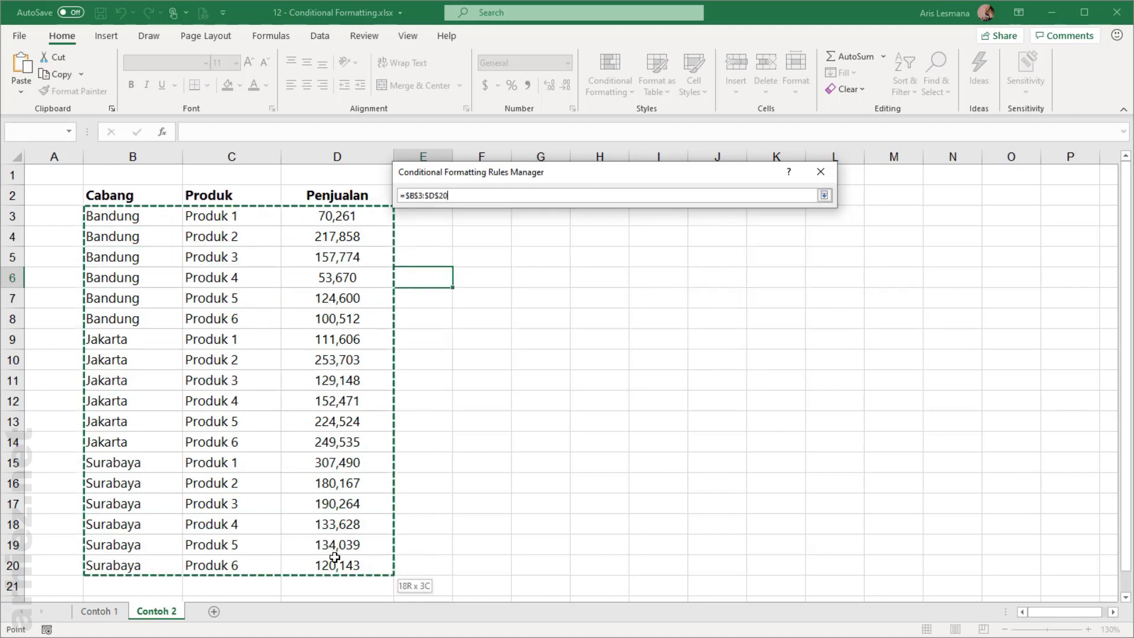
drag(334, 542, 335, 565)
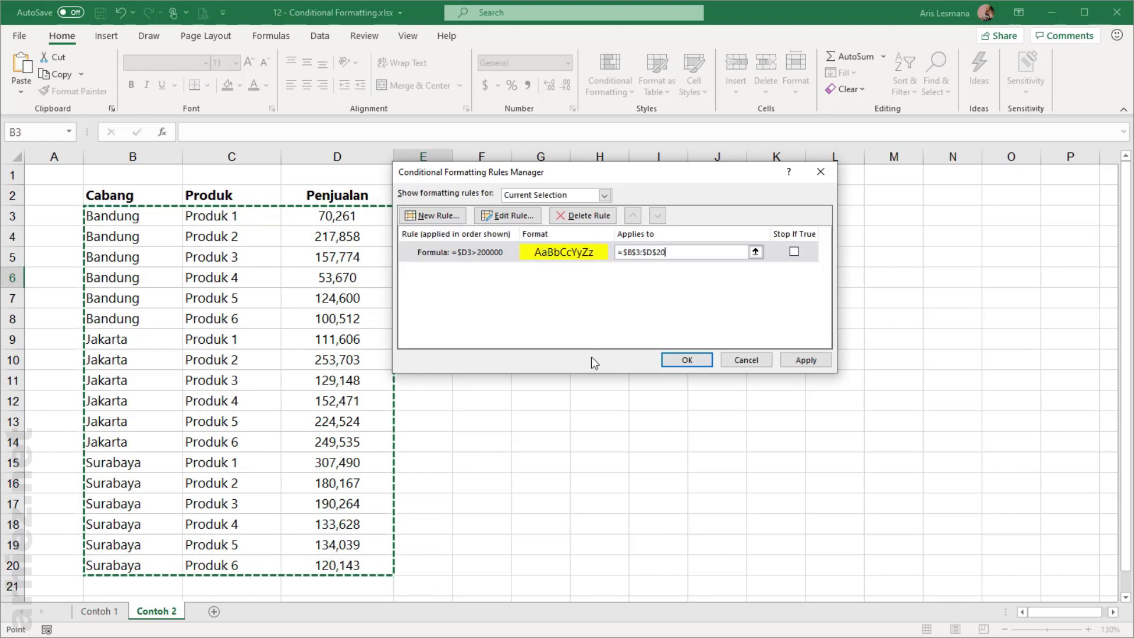
click(817, 367)
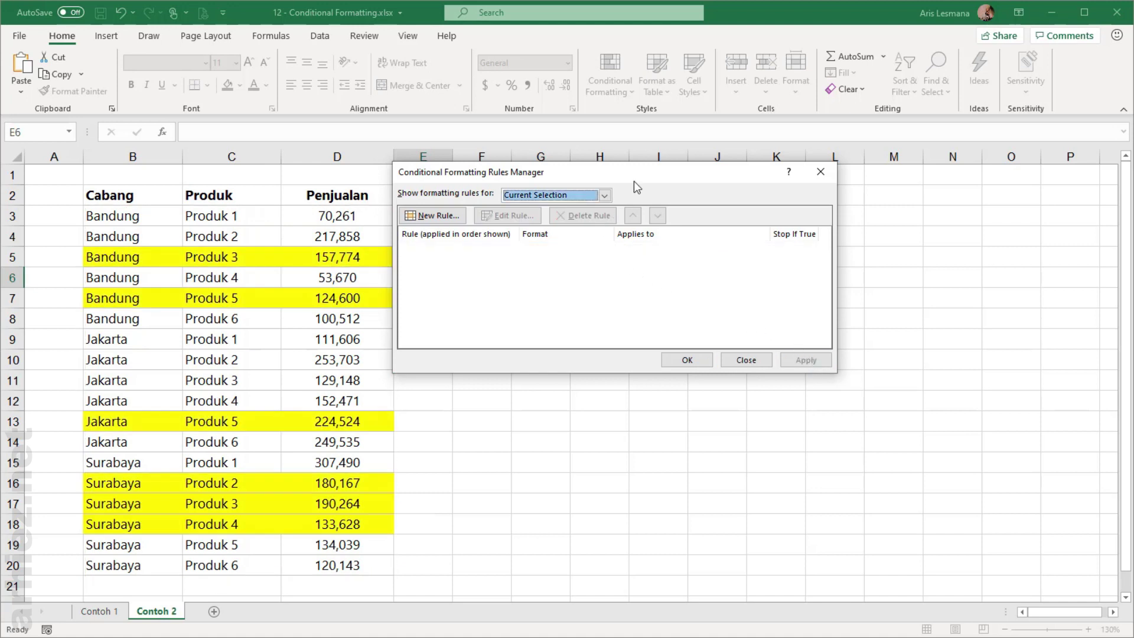
drag(649, 177, 687, 183)
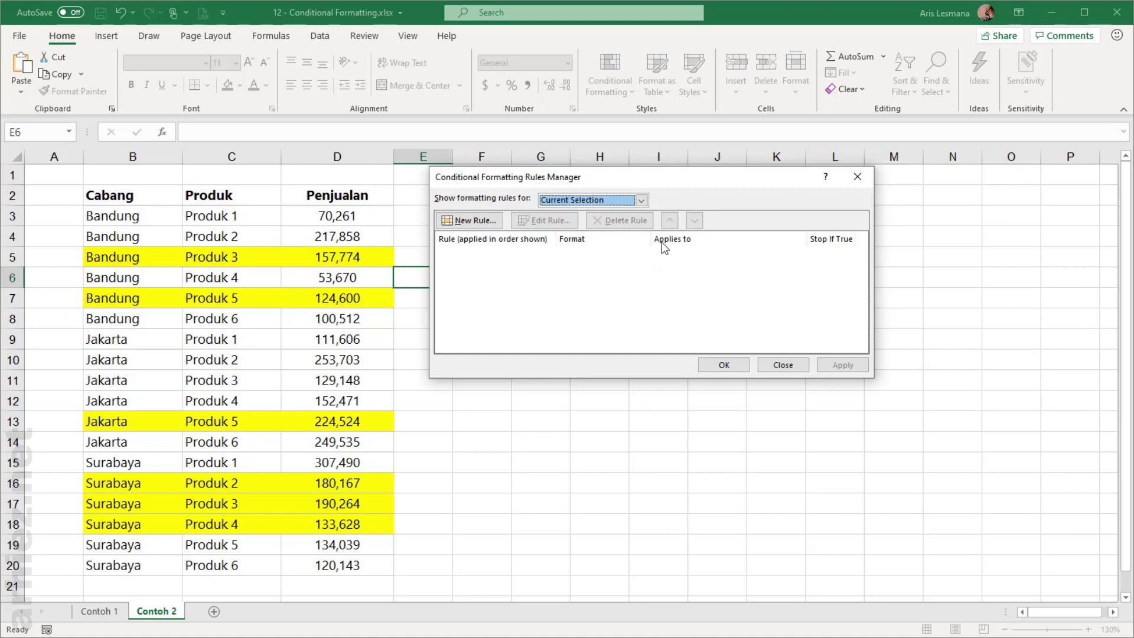
Change the yellow rule's formula to =$D3>200000 and apply it to the table
click(643, 202)
click(604, 224)
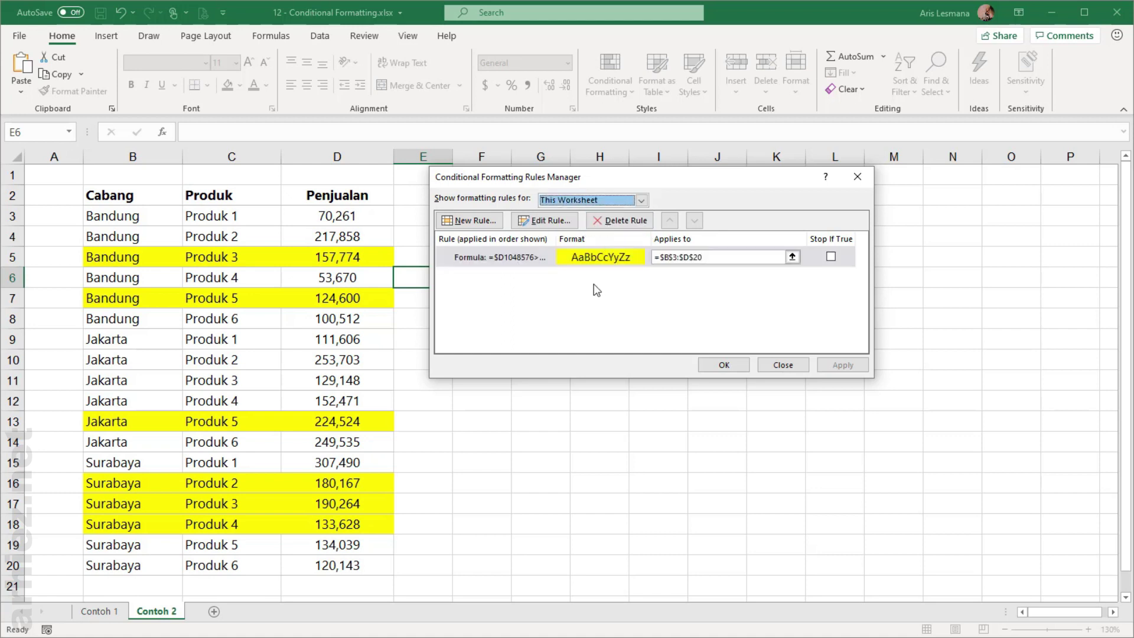
click(530, 258)
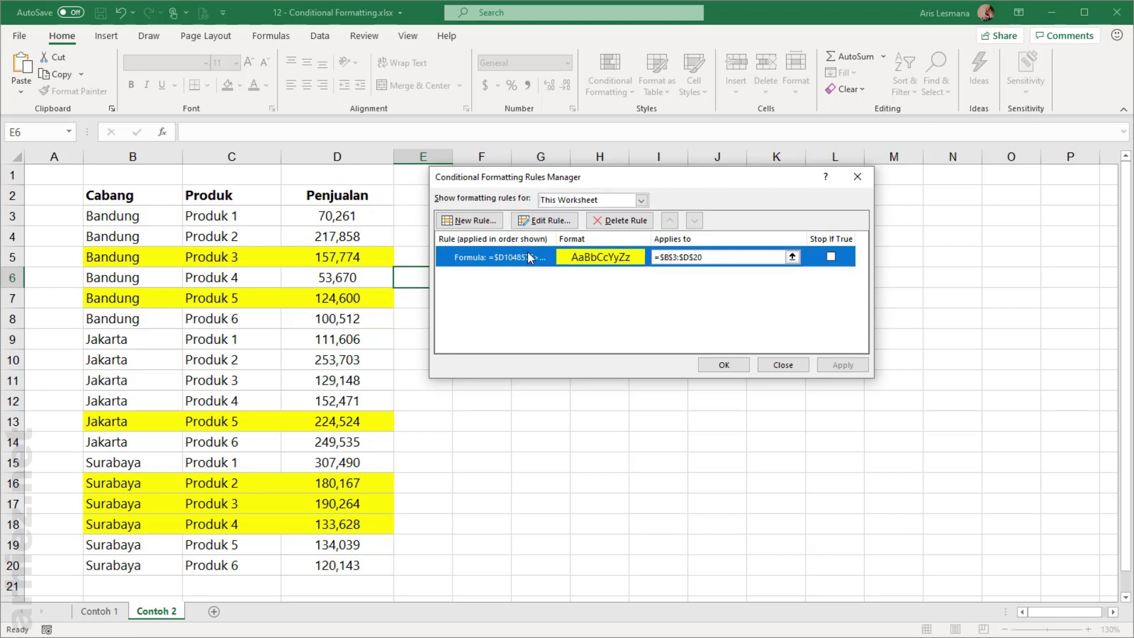
click(552, 220)
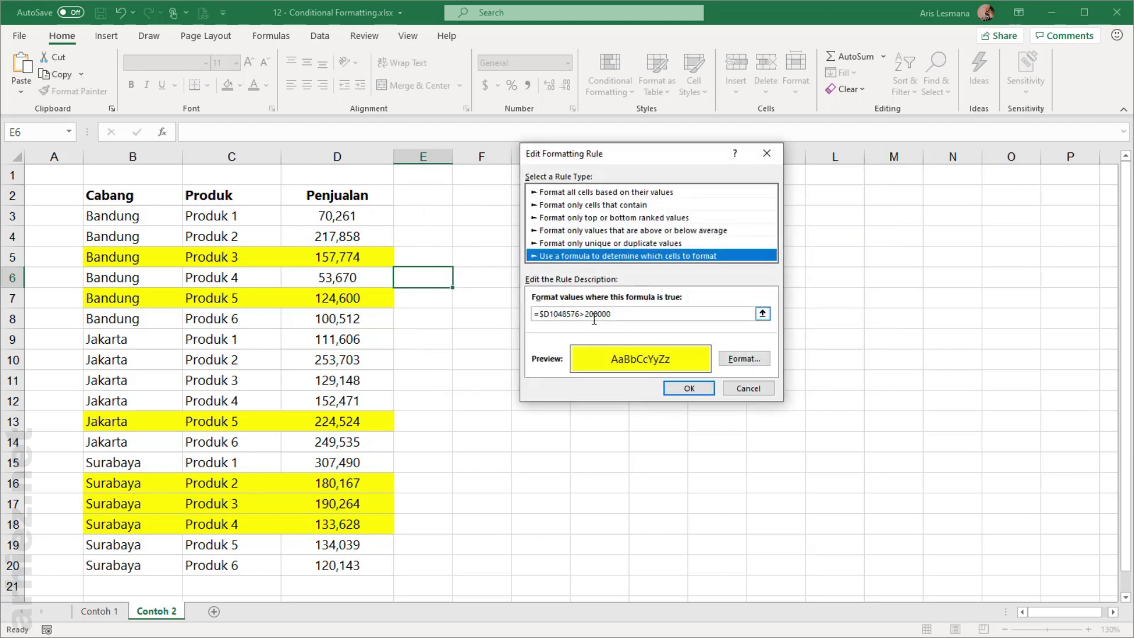
drag(624, 313, 528, 319)
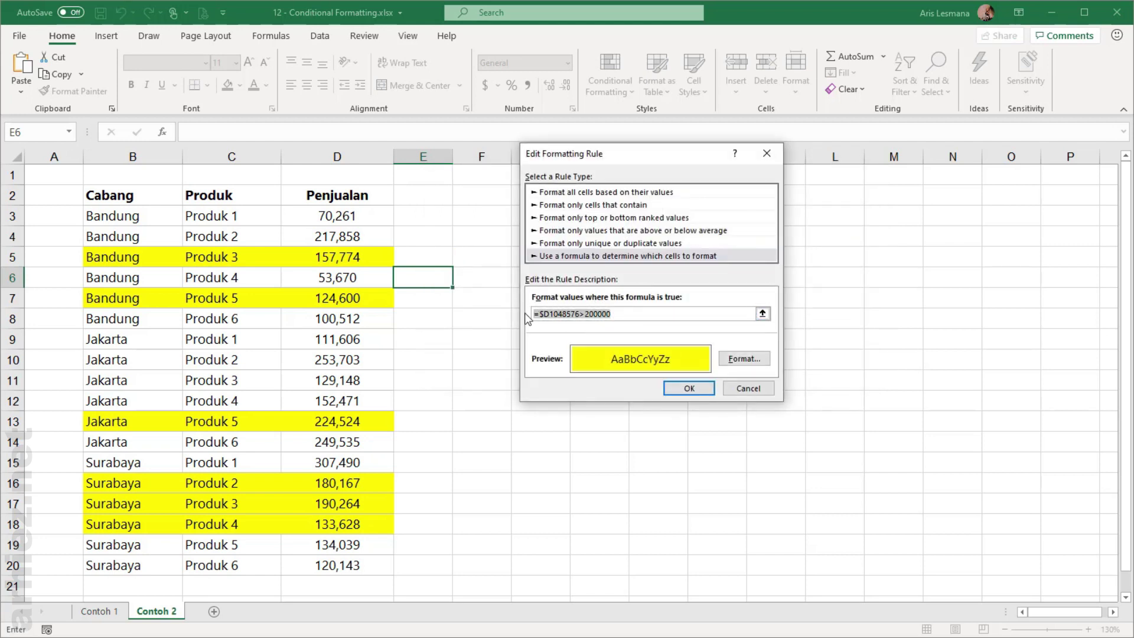
text(=)
text(200)
text(000)
click(689, 387)
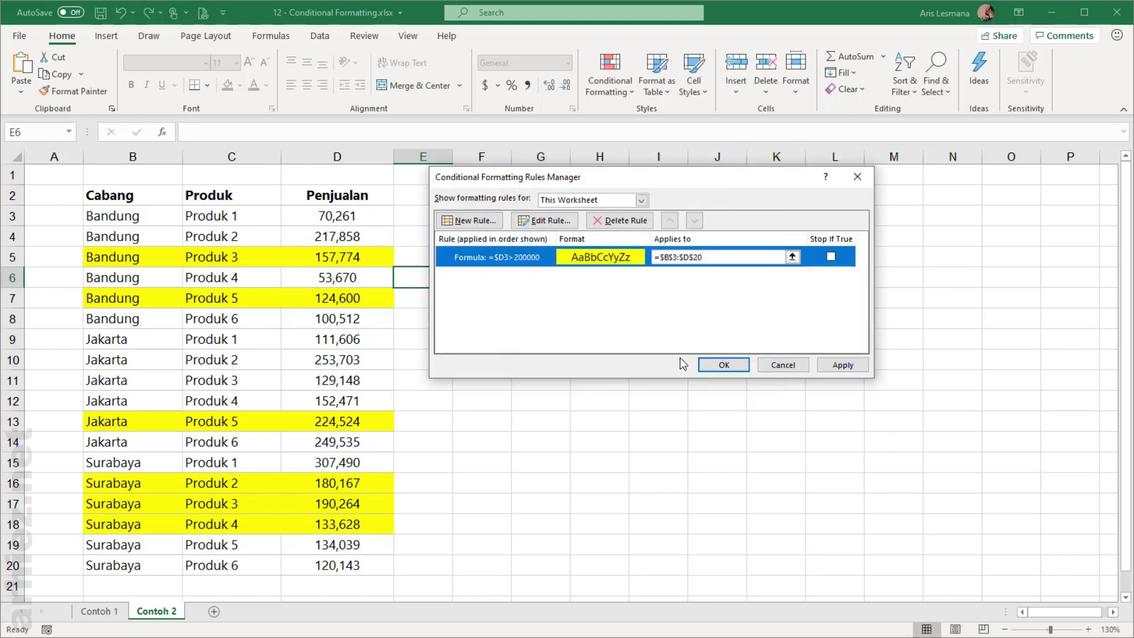
click(849, 365)
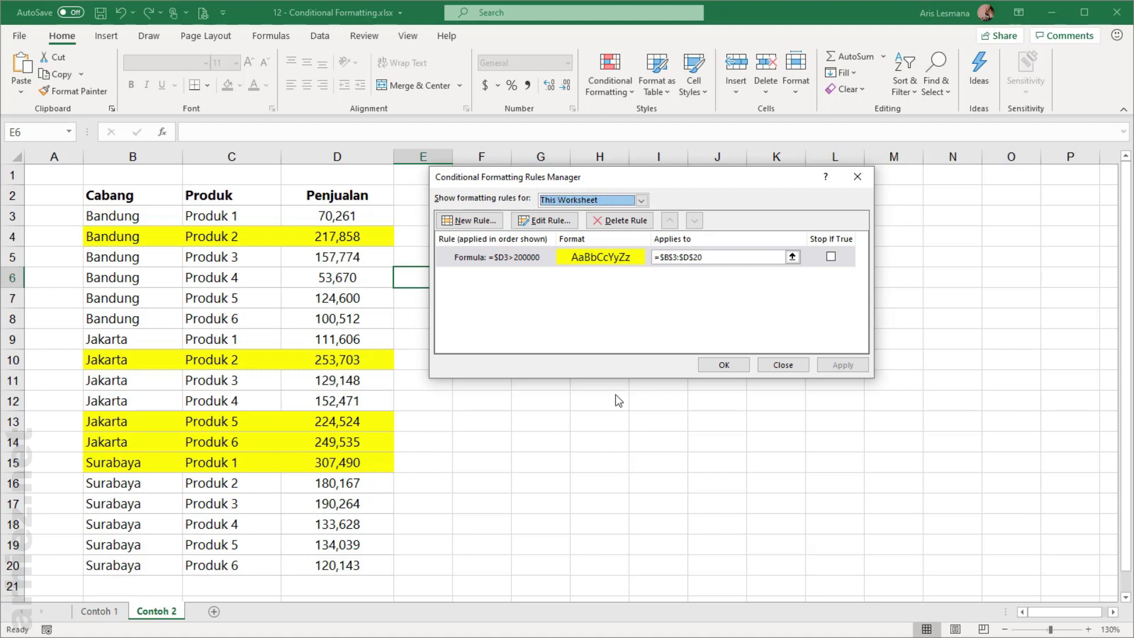
click(717, 367)
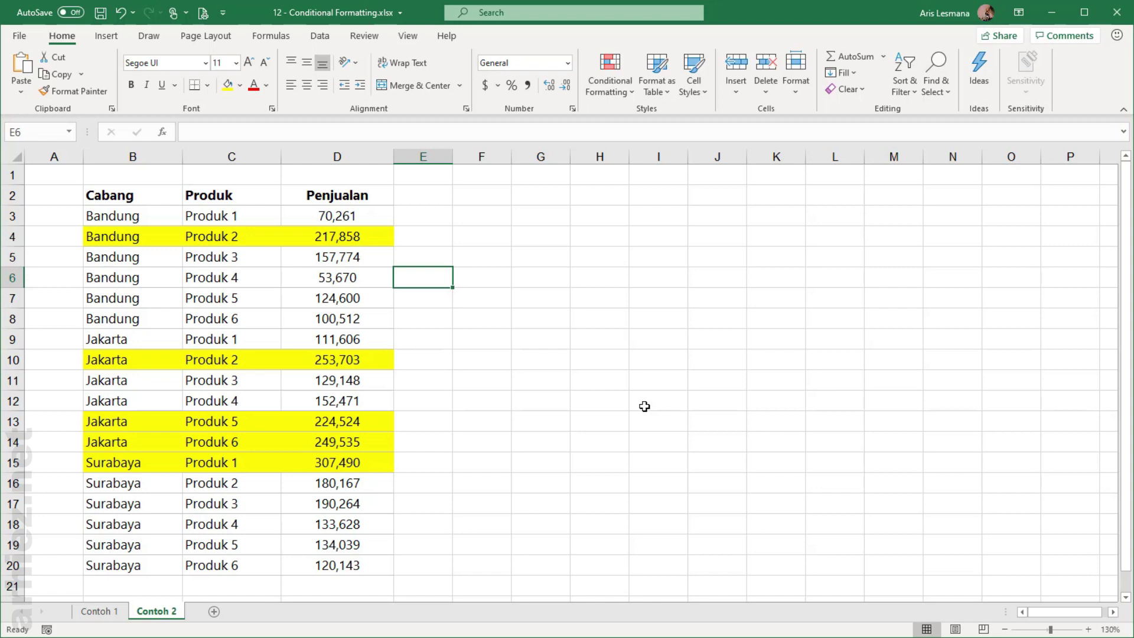
Test the highlight by entering 500000 in D7, then undo the recent changes with Ctrl+Z
click(355, 236)
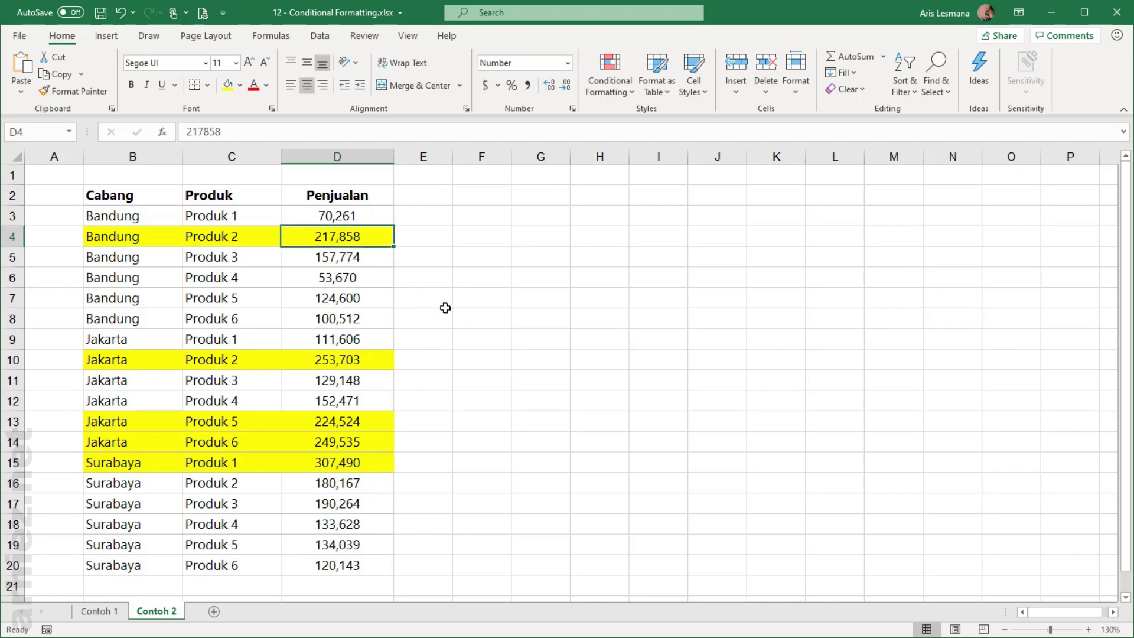
click(332, 298)
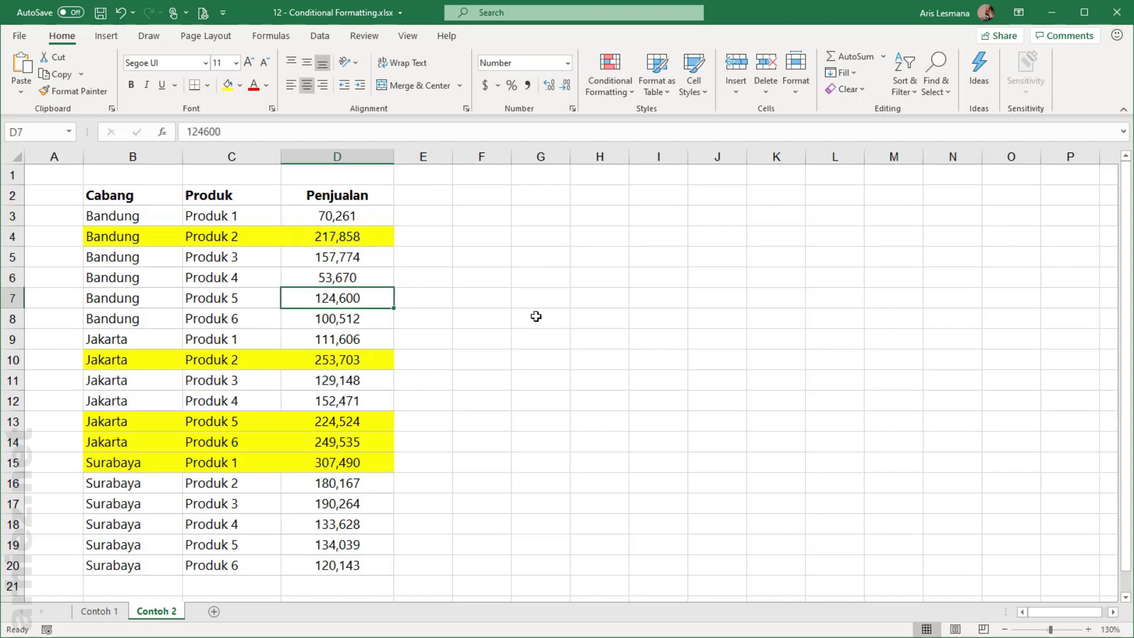
text(500)
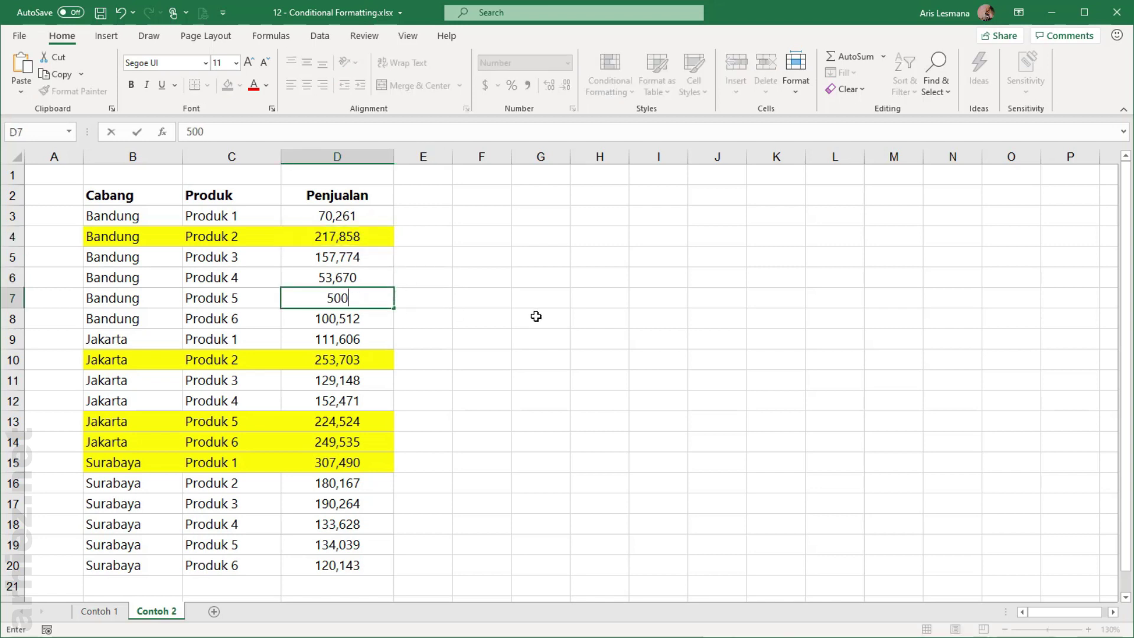
text(000)
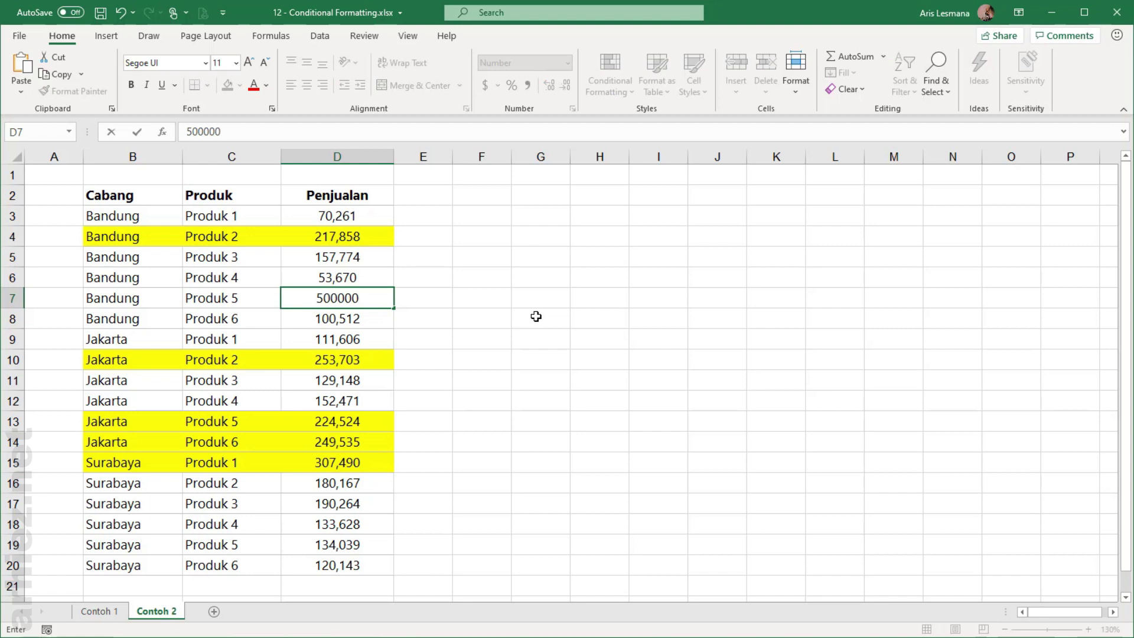
key(Return)
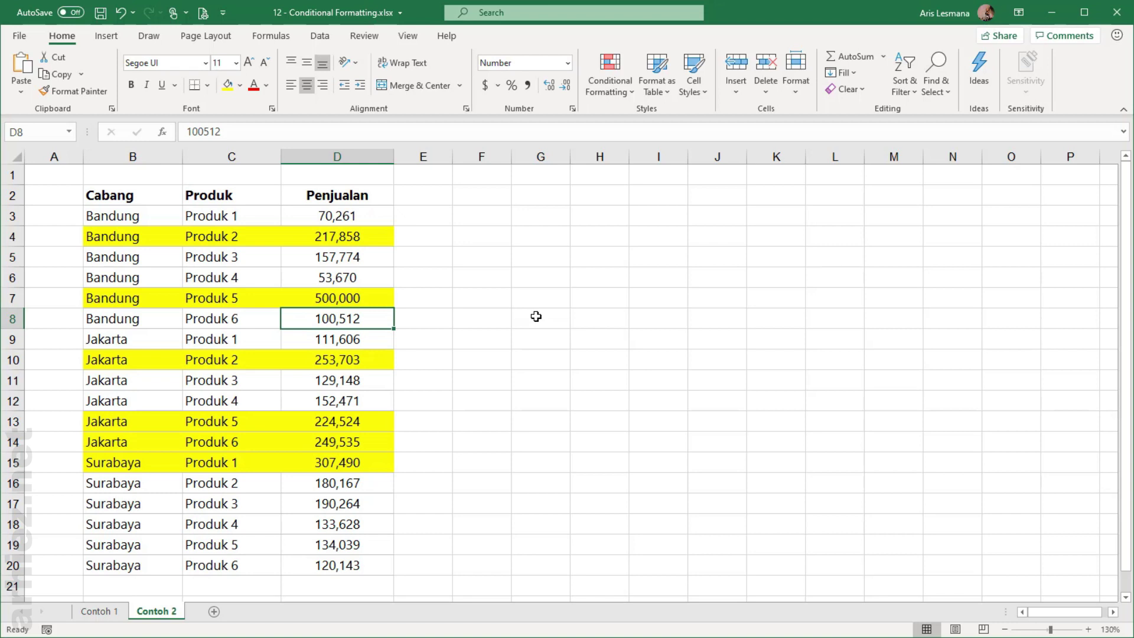
key(ctrl+z)
key(ctrl+z)
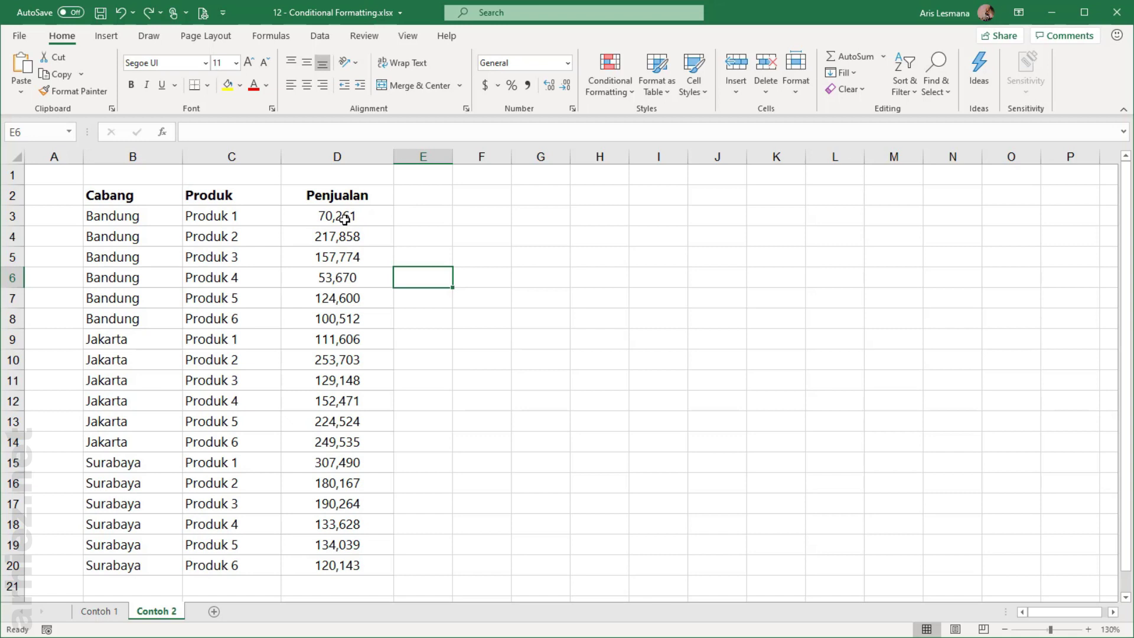
Enter the formula =D3 in cell E3
drag(345, 218, 346, 564)
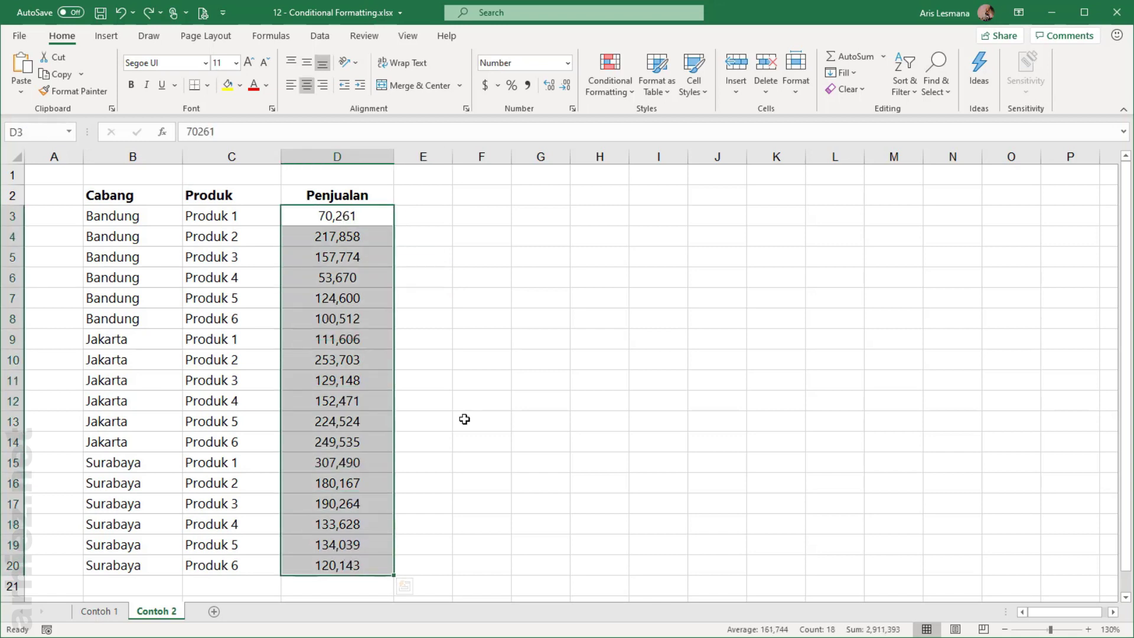
click(464, 377)
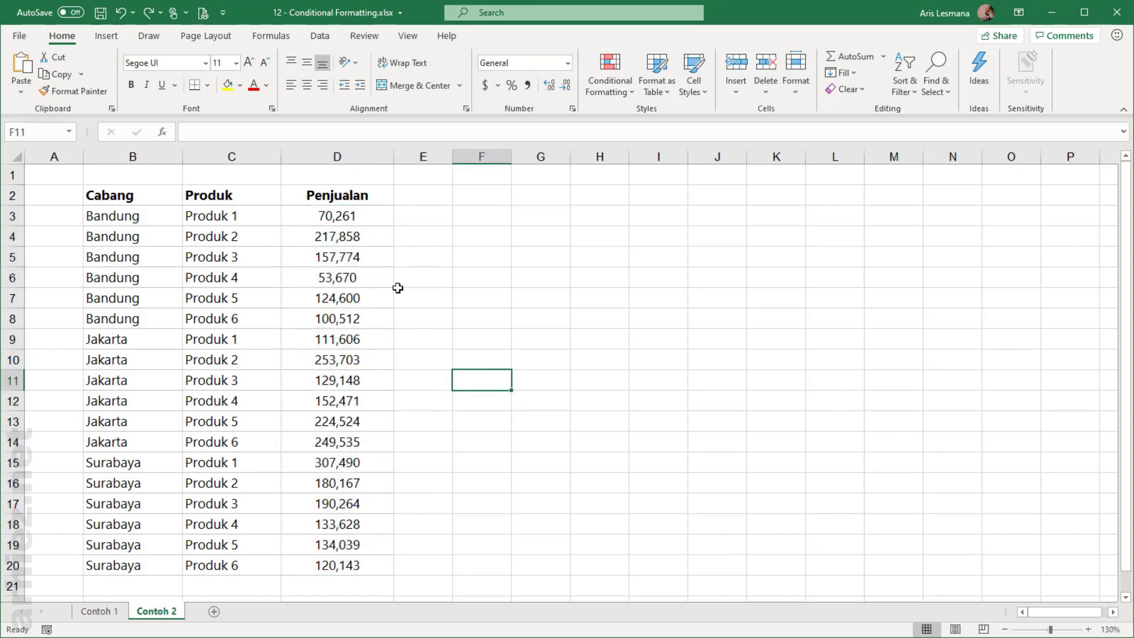
click(413, 214)
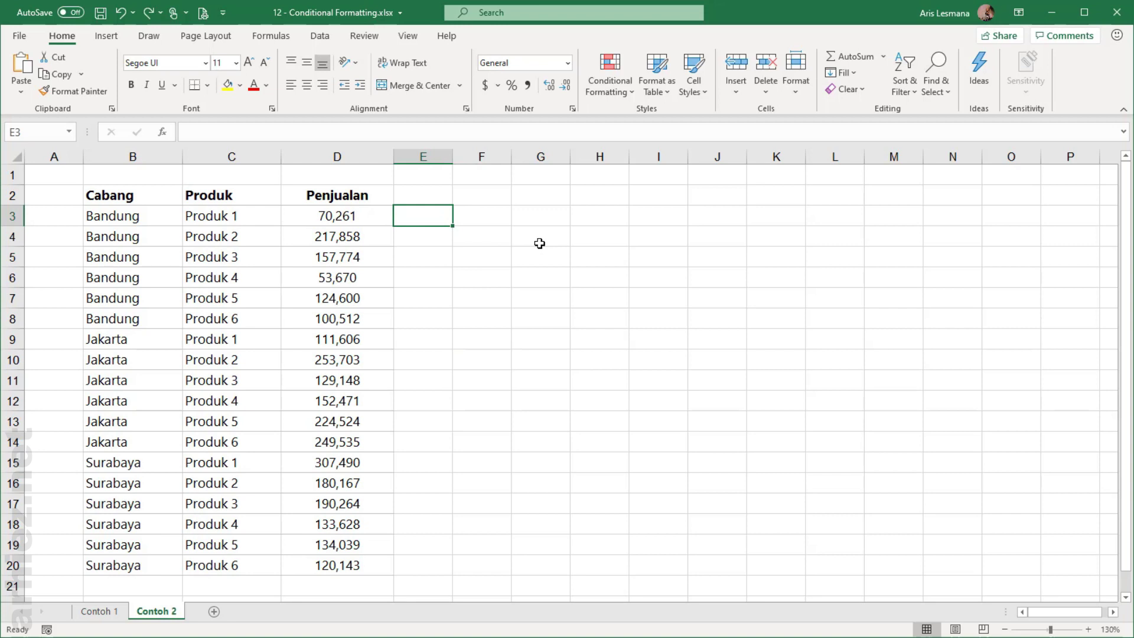
text(=)
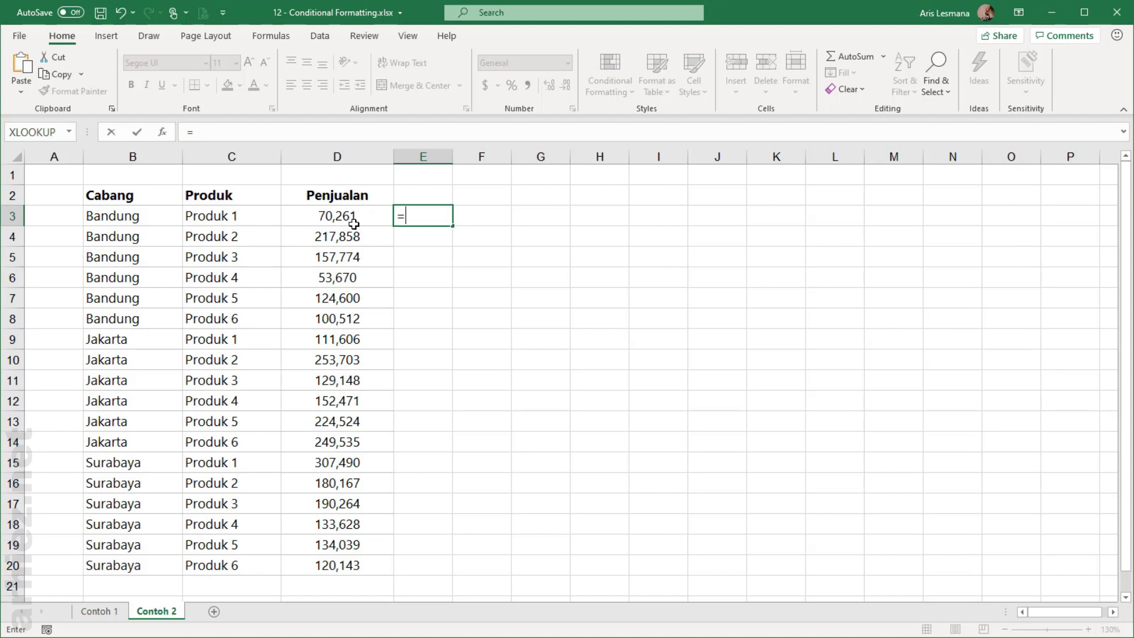
click(346, 217)
key(Return)
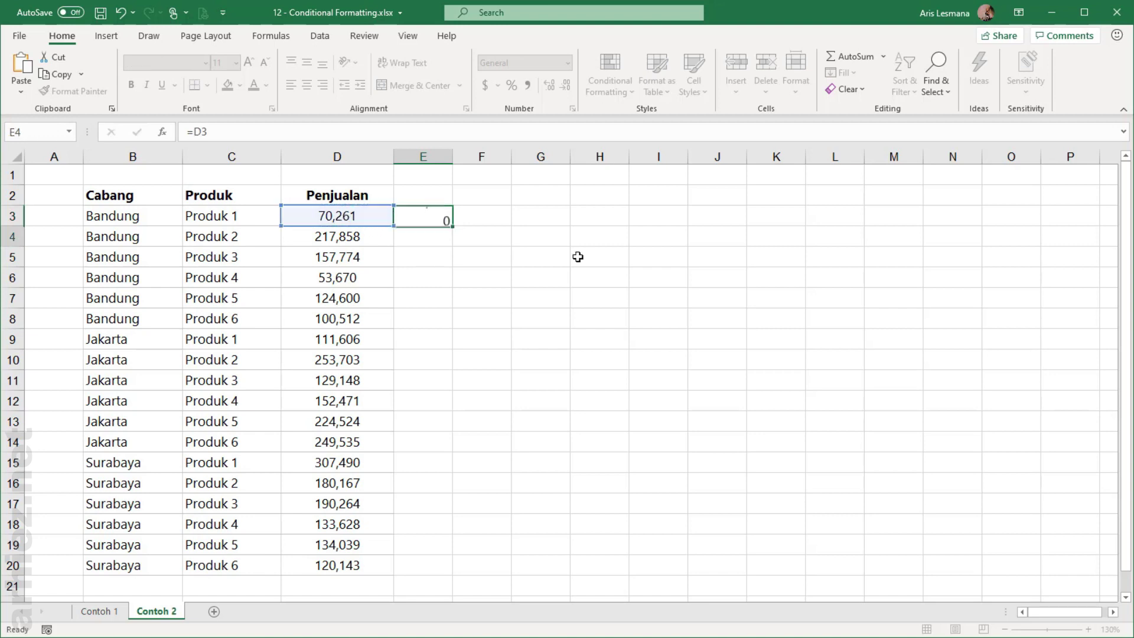
Fill the =D3 formula down to E20 and select E3:E20
click(430, 216)
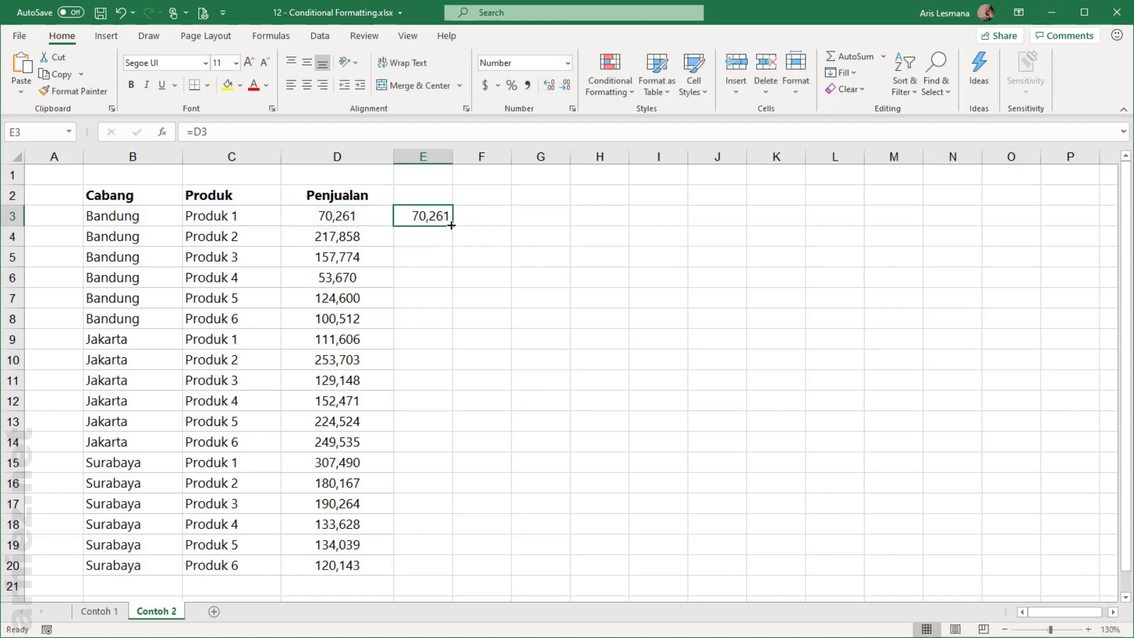
drag(452, 227, 461, 567)
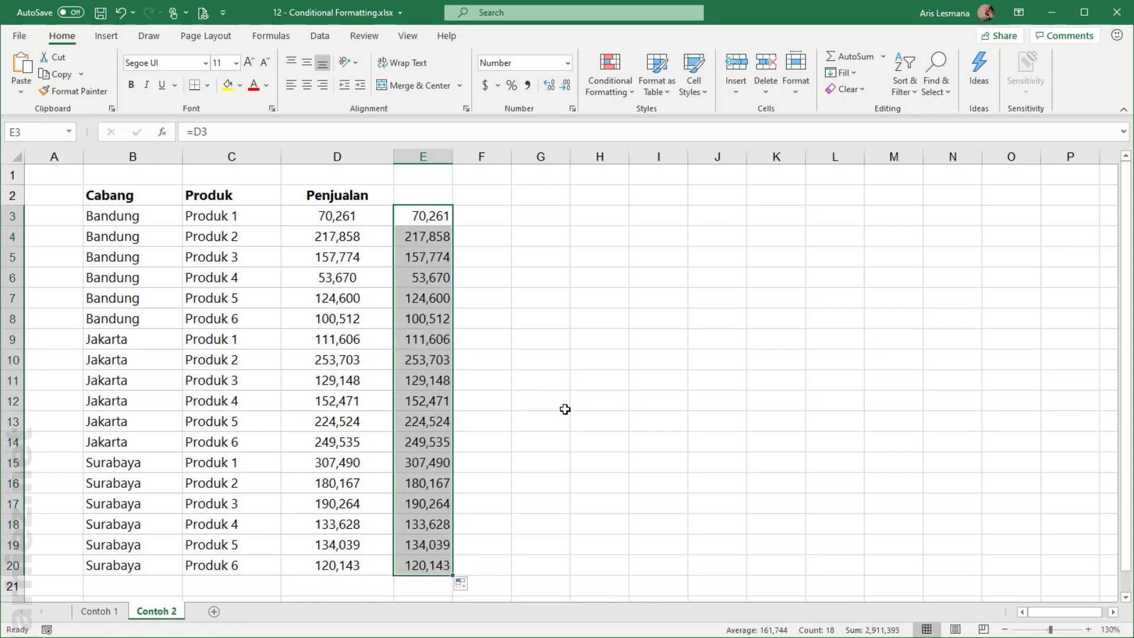
click(597, 277)
drag(426, 216, 439, 570)
Add a new Data Bar rule with Show Bar Only ticked and solid blue fill
click(610, 80)
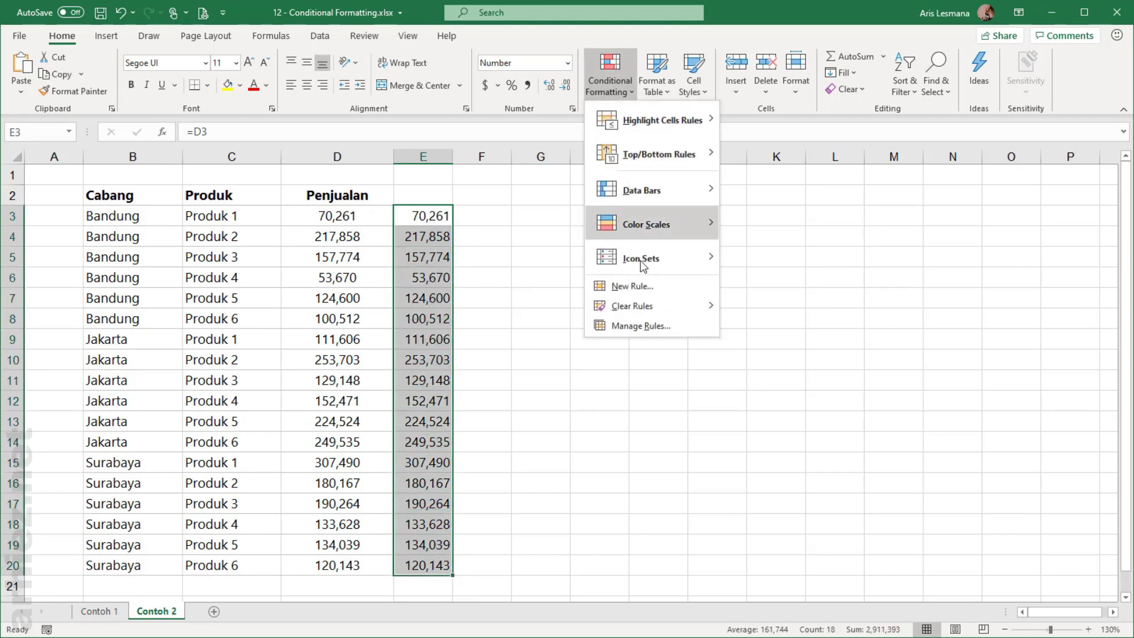
click(649, 326)
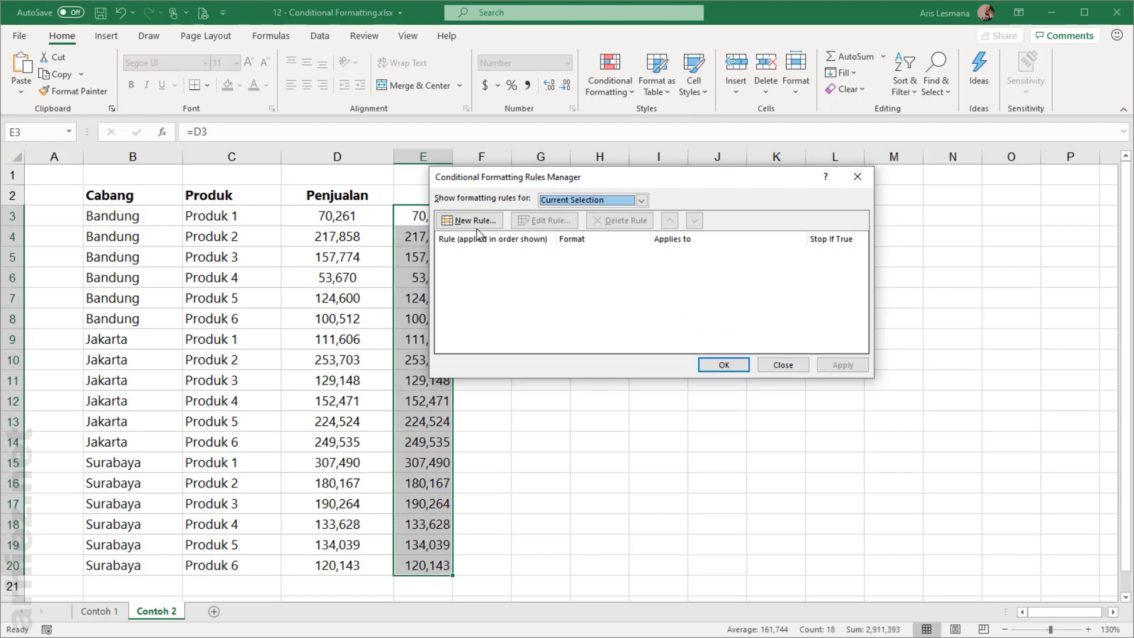
click(473, 222)
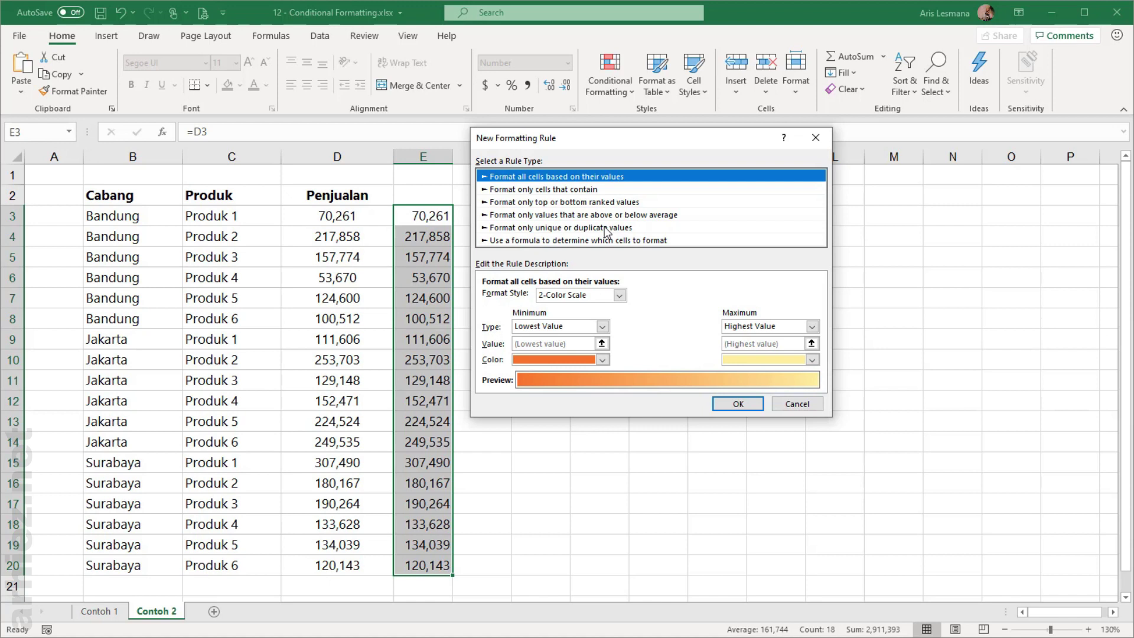
click(621, 295)
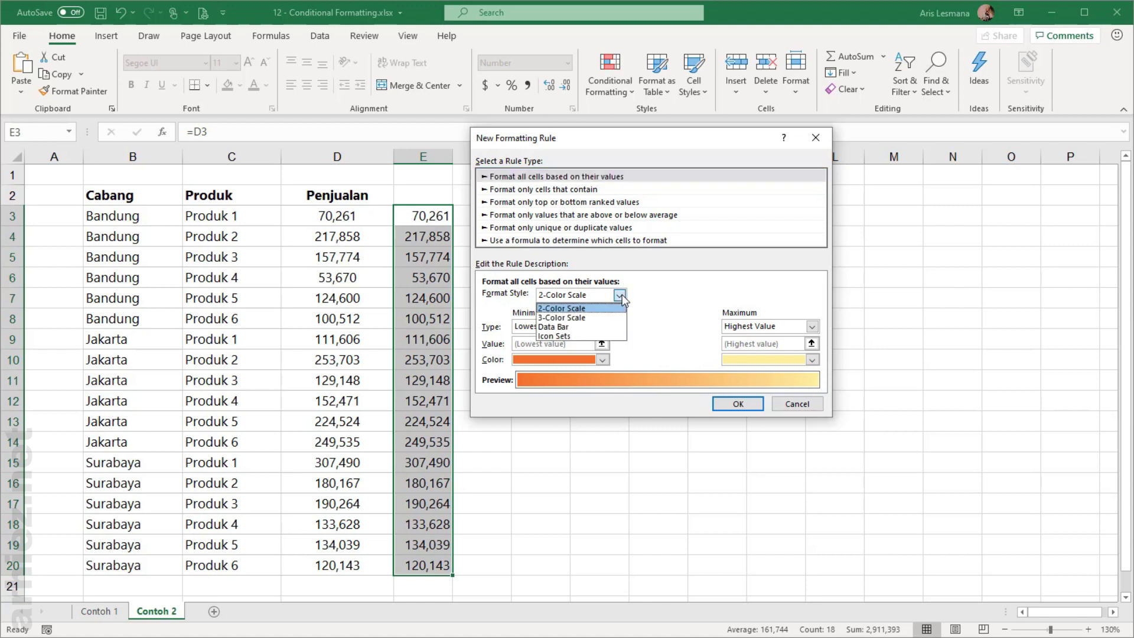
click(579, 327)
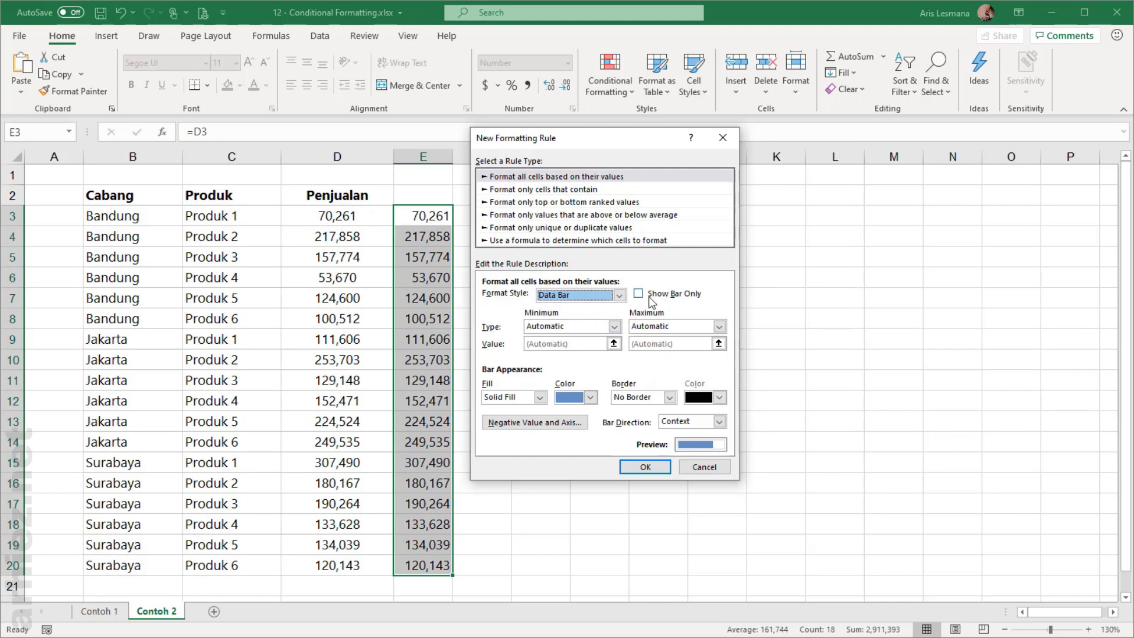
click(665, 295)
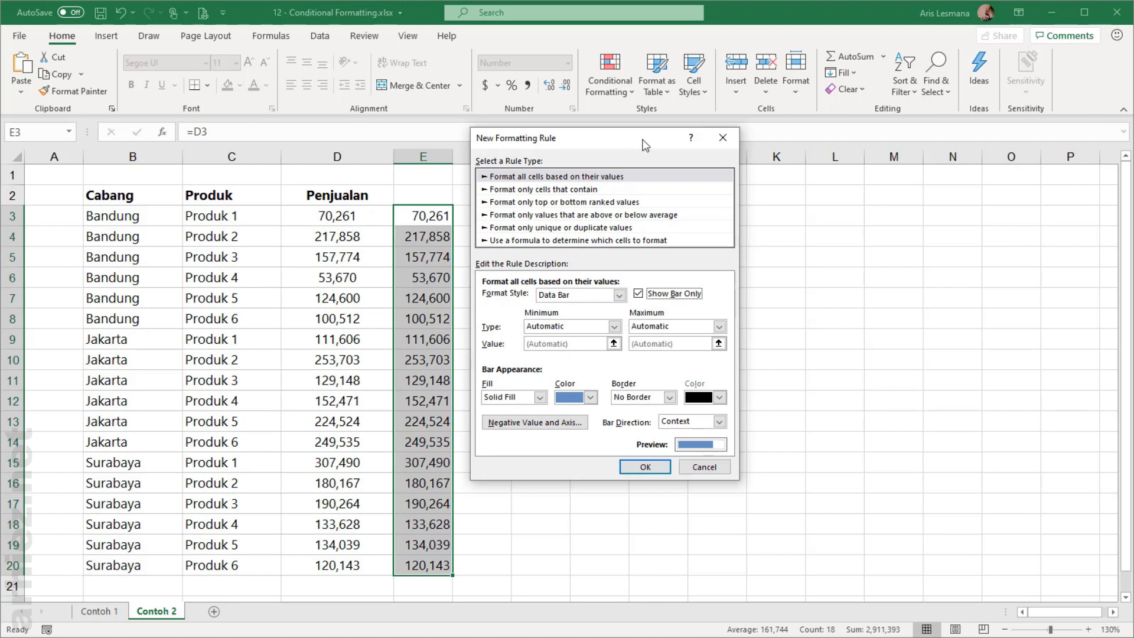
drag(644, 141, 683, 140)
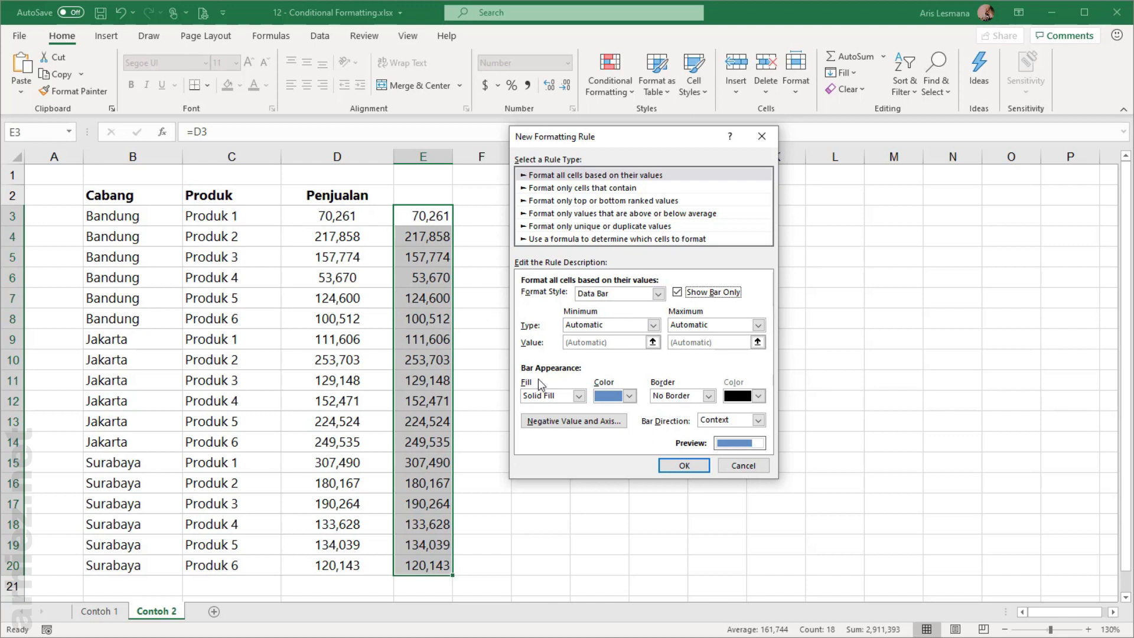
click(631, 397)
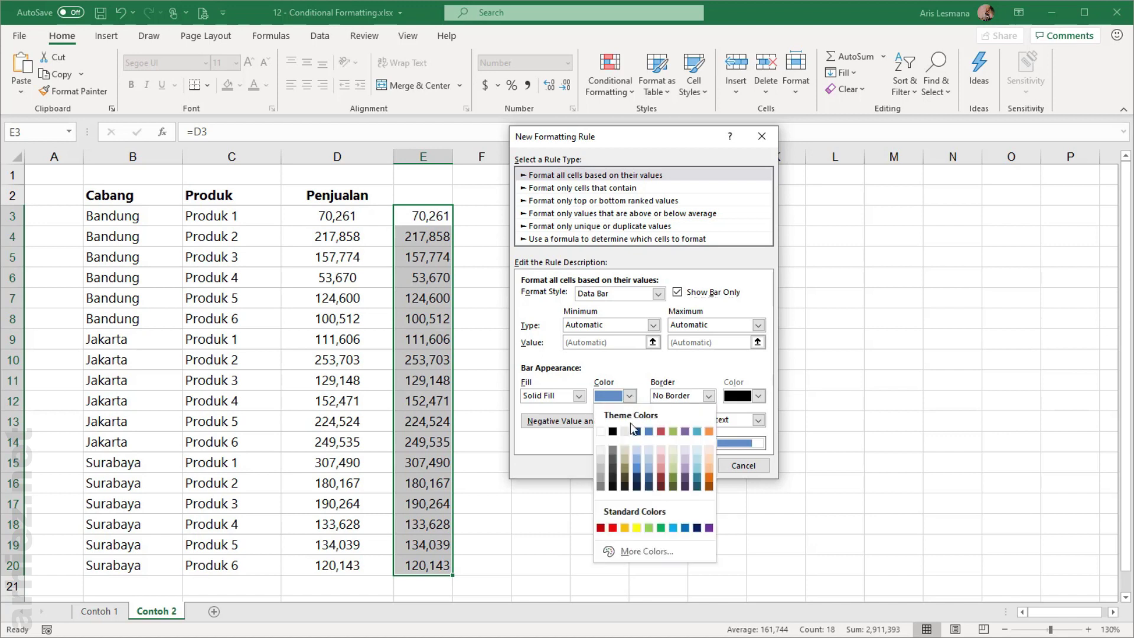
click(553, 447)
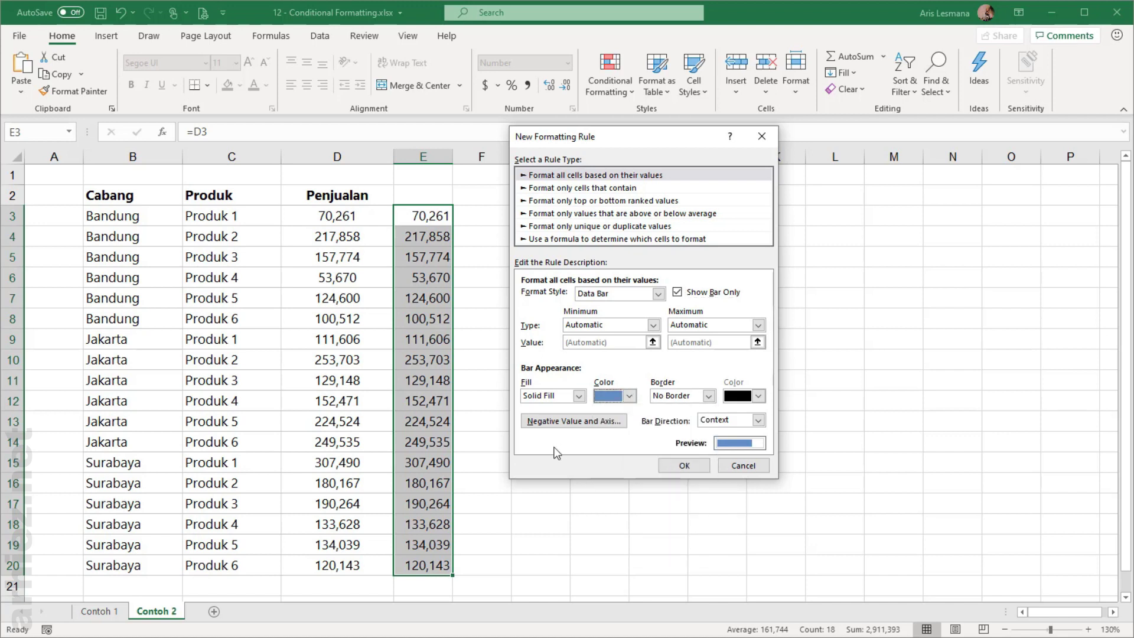
click(687, 464)
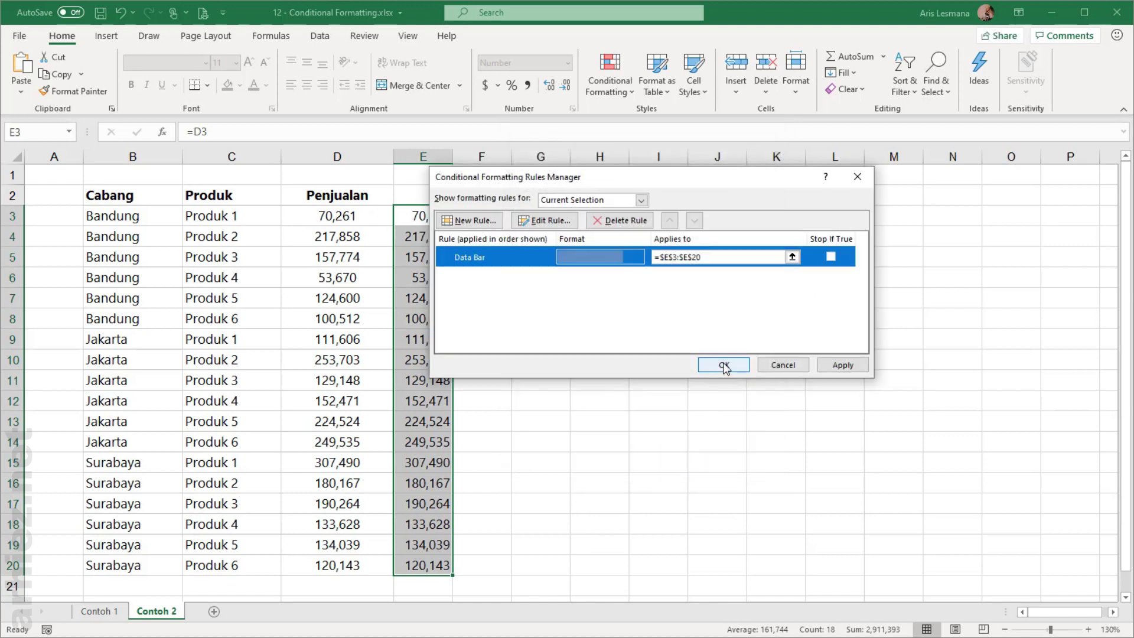
Apply the data bar rule to E3:E20 and widen column E to lengthen the bars
click(725, 367)
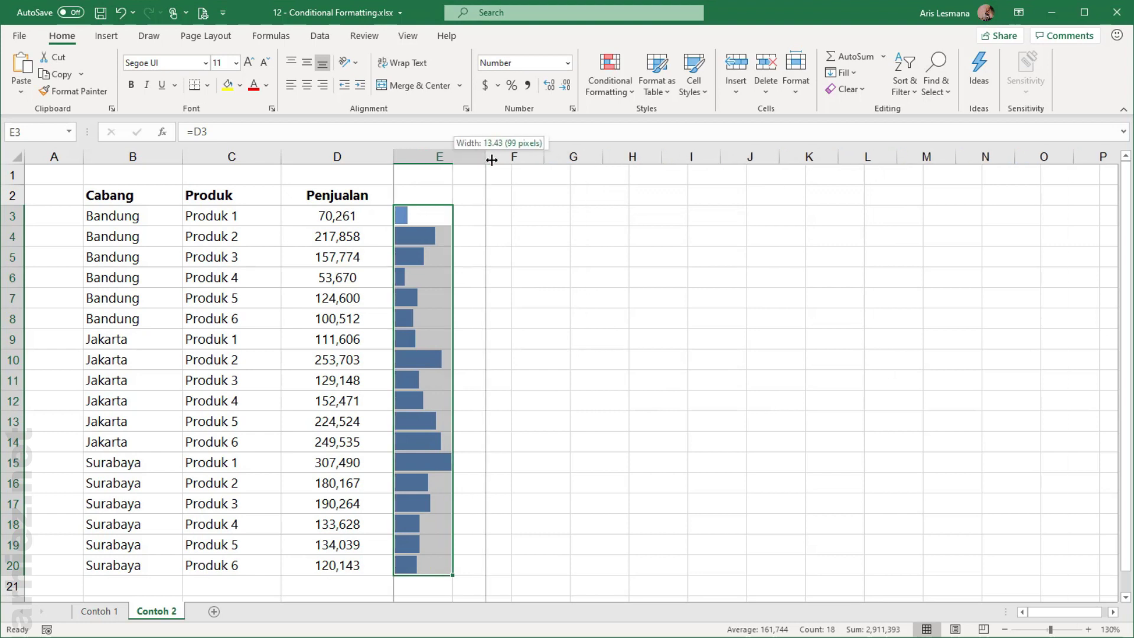
drag(453, 161, 507, 158)
click(695, 350)
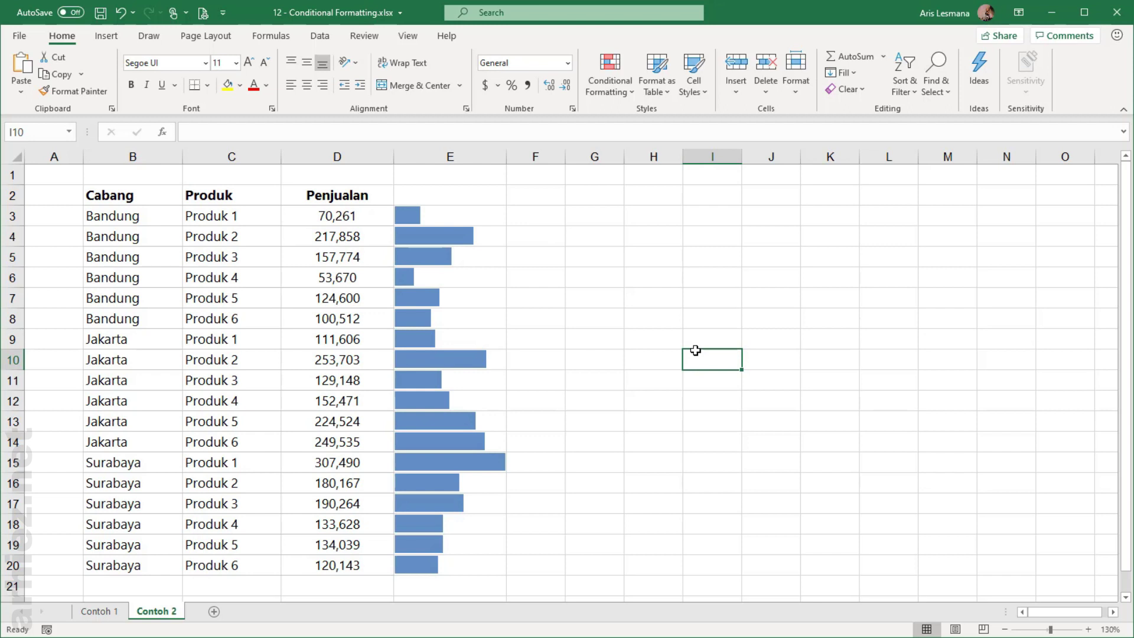
Set D3 (Bandung Produk 1) to 150,000 and D13 (Jakarta Produk 5) to 800,000
click(334, 214)
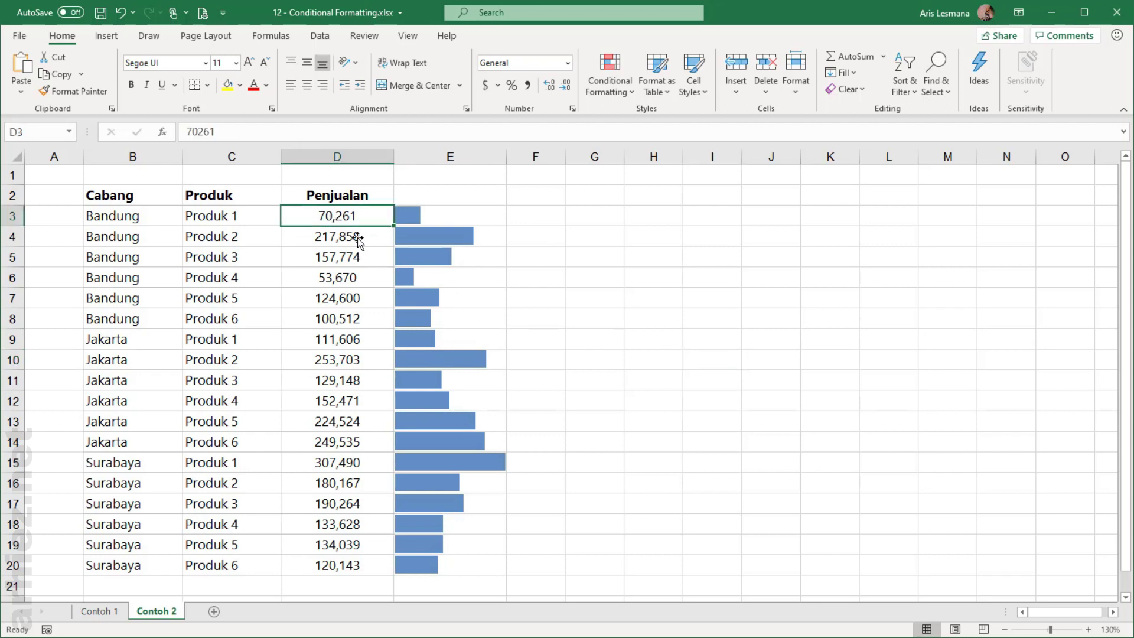
text(150000)
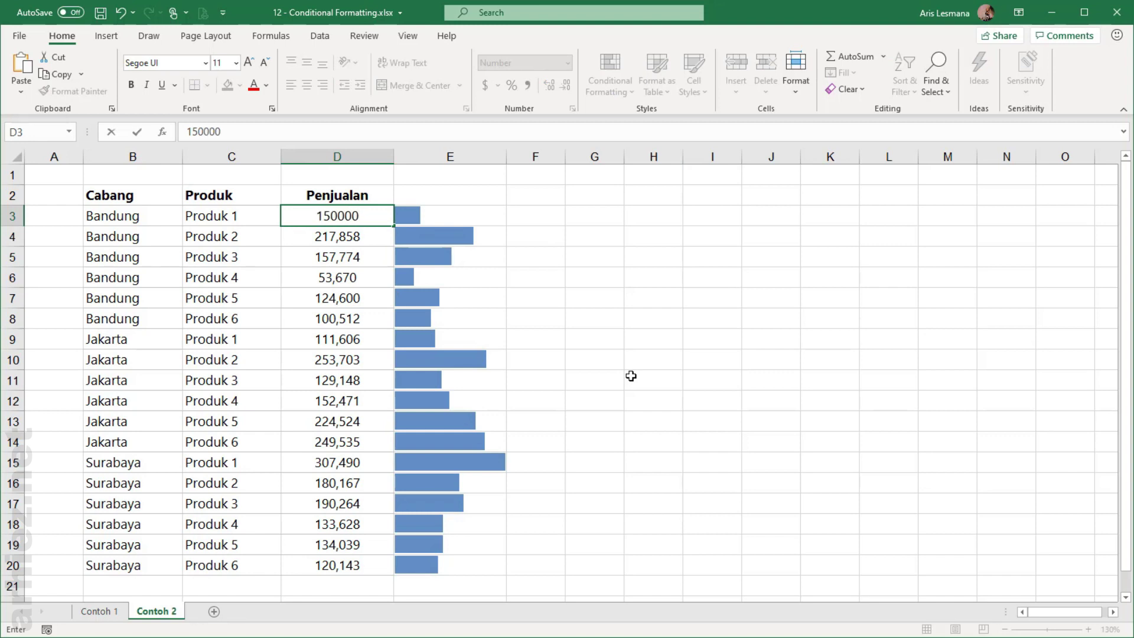
key(Return)
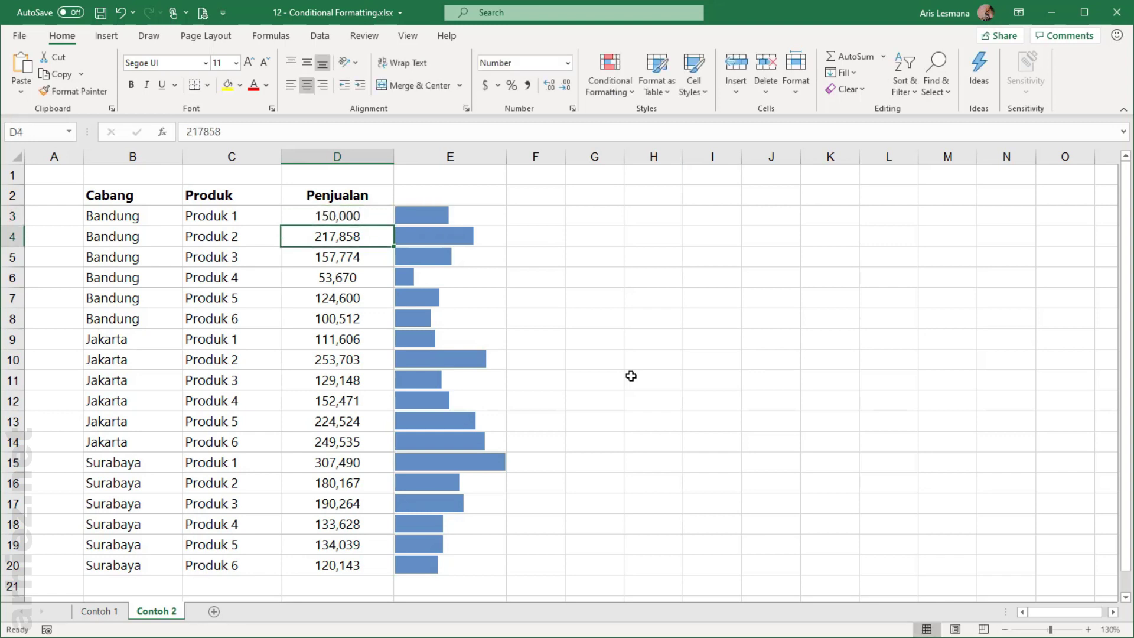
click(322, 427)
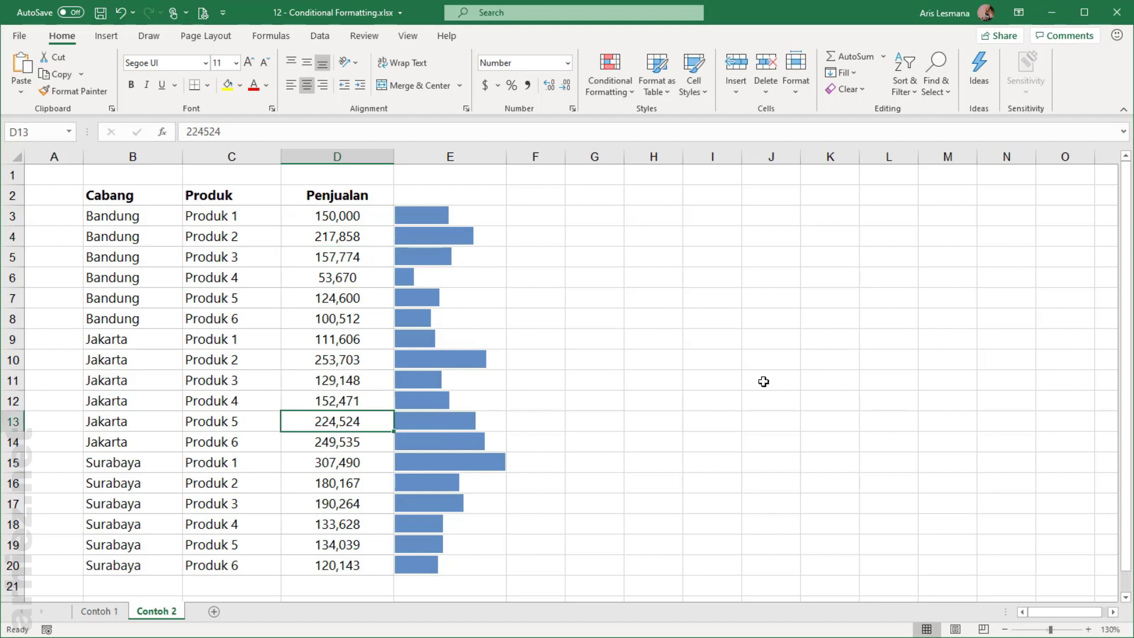
text(800)
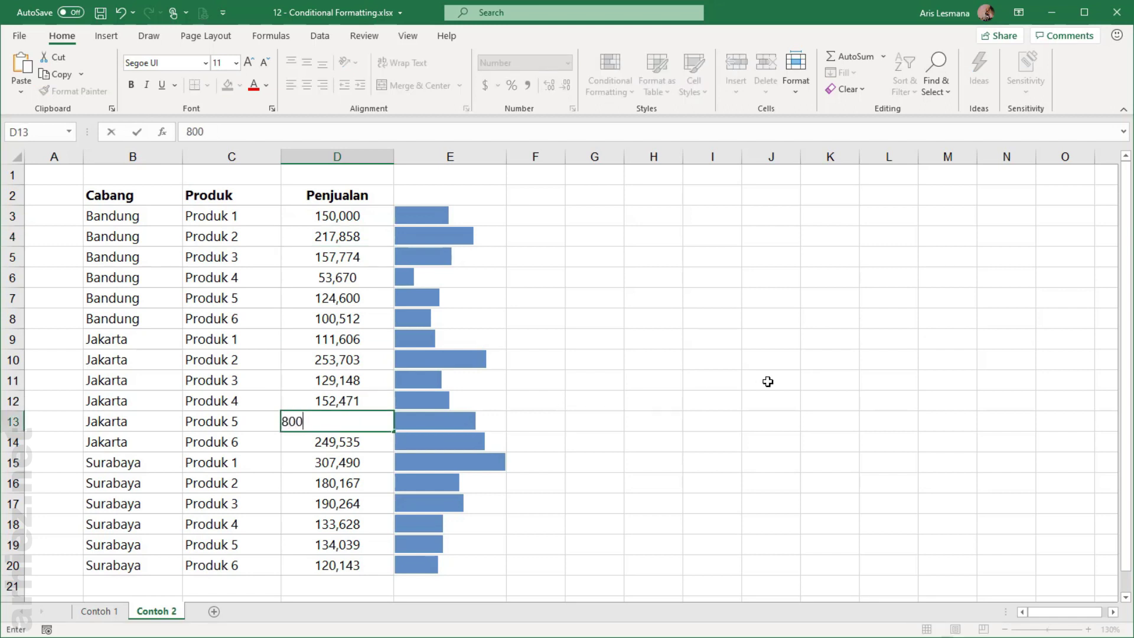
text(,000)
key(Return)
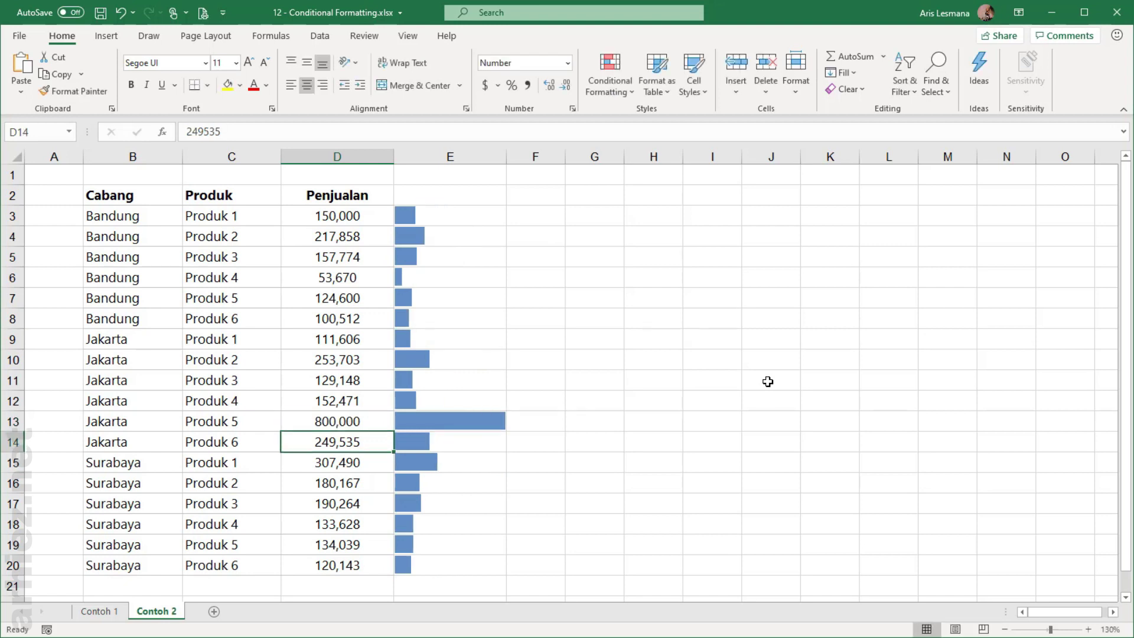